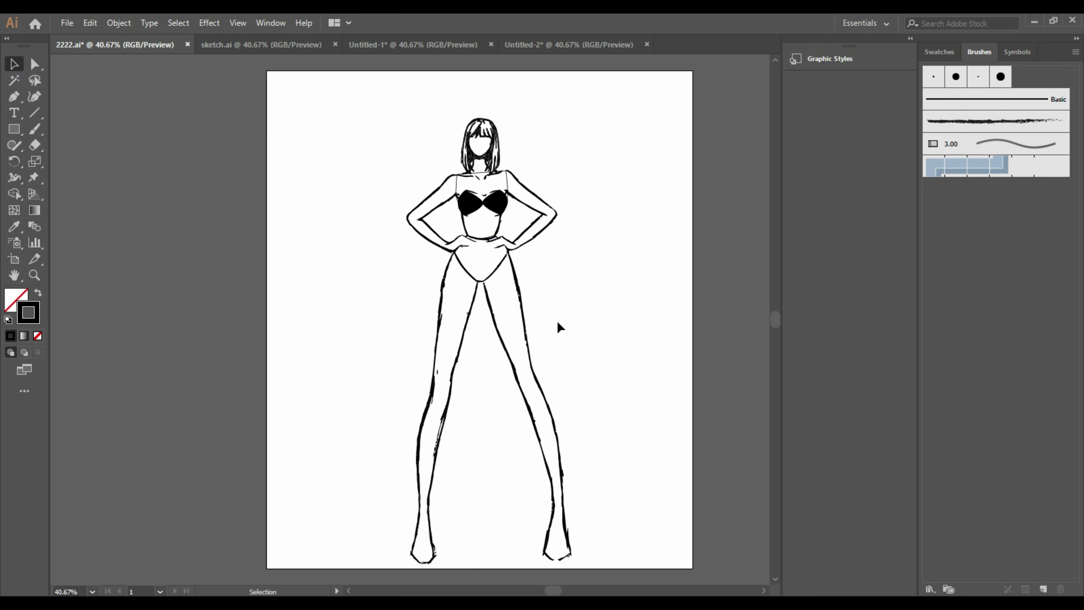
{"action": "left_click", "coordinate": [516, 175]}
{"action": "left_click", "coordinate": [603, 243]}
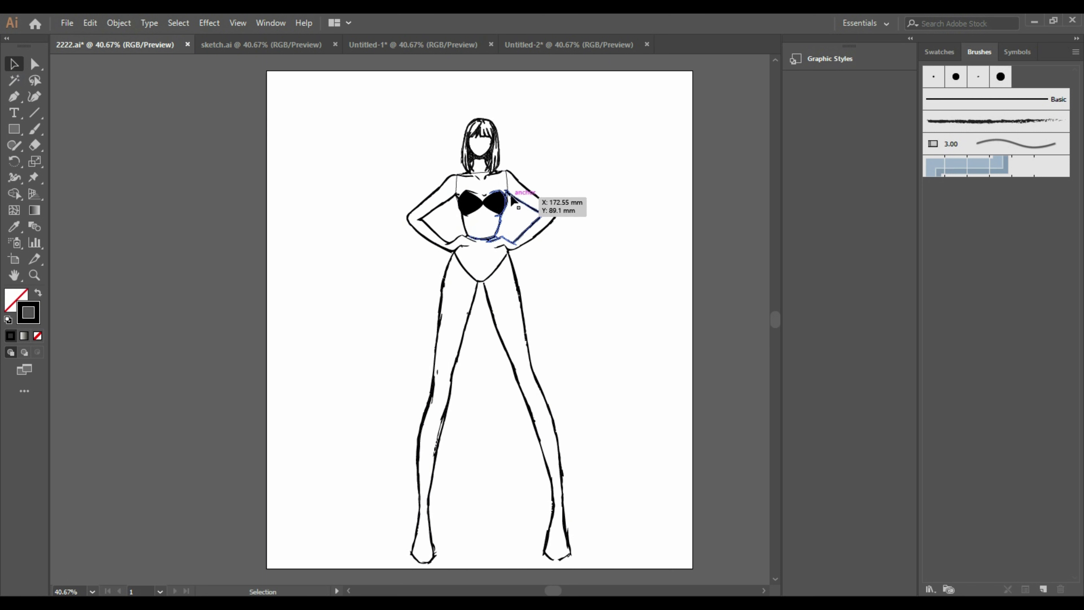
{"action": "left_click", "coordinate": [507, 187]}
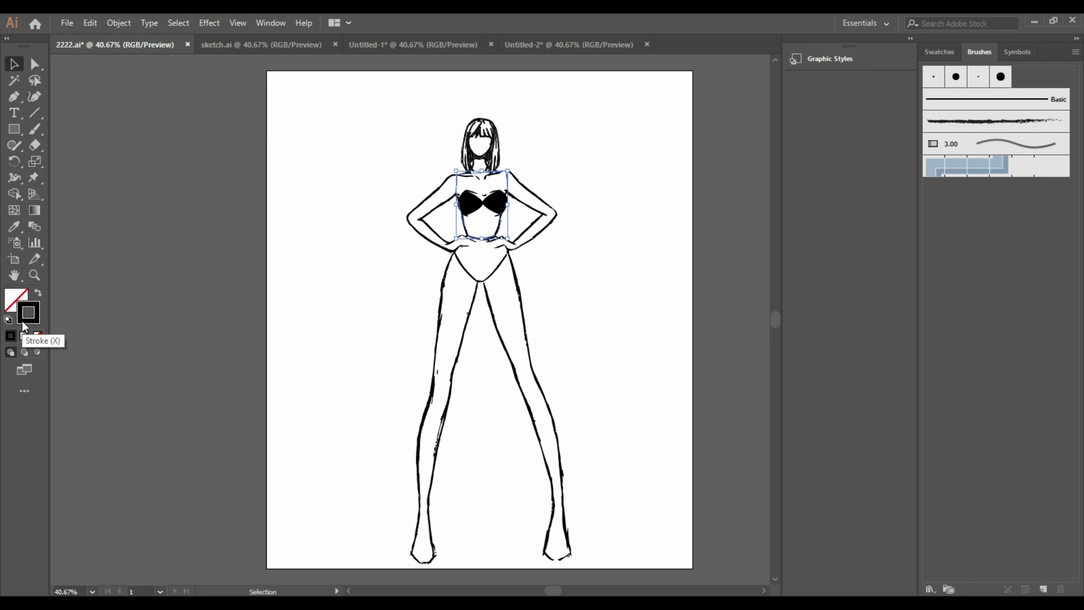
{"action": "left_click", "coordinate": [596, 276]}
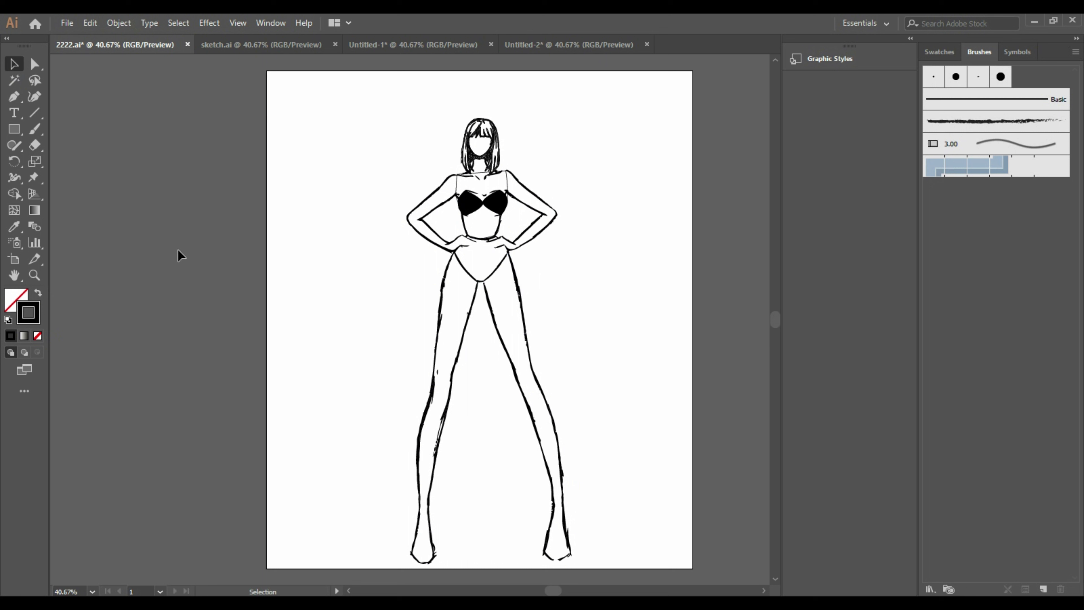
{"action": "left_click", "coordinate": [14, 97]}
{"action": "left_click", "coordinate": [465, 225]}
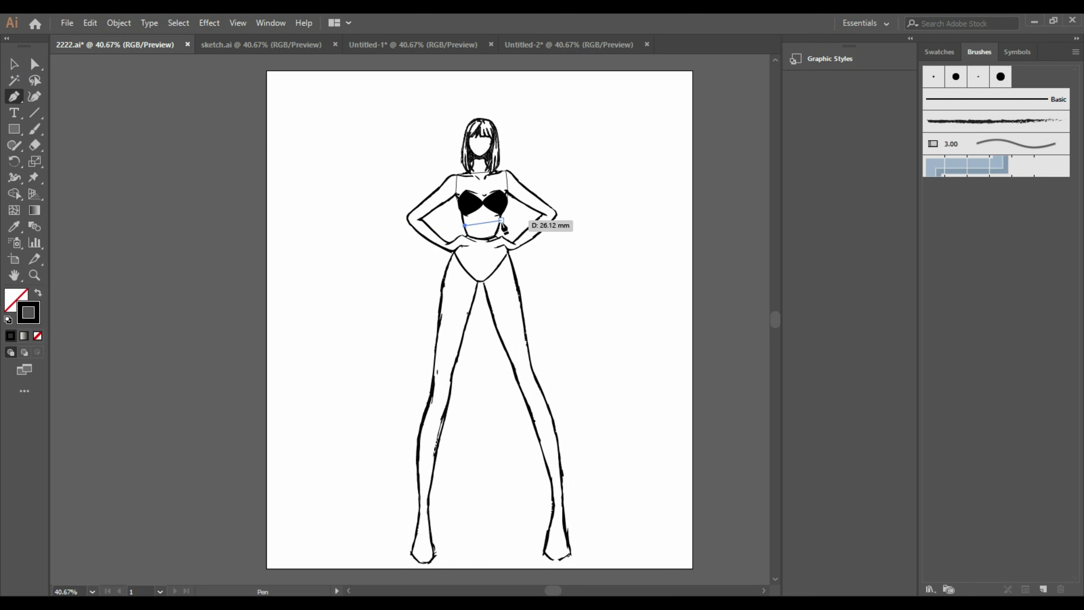
{"action": "left_click", "coordinate": [498, 226]}
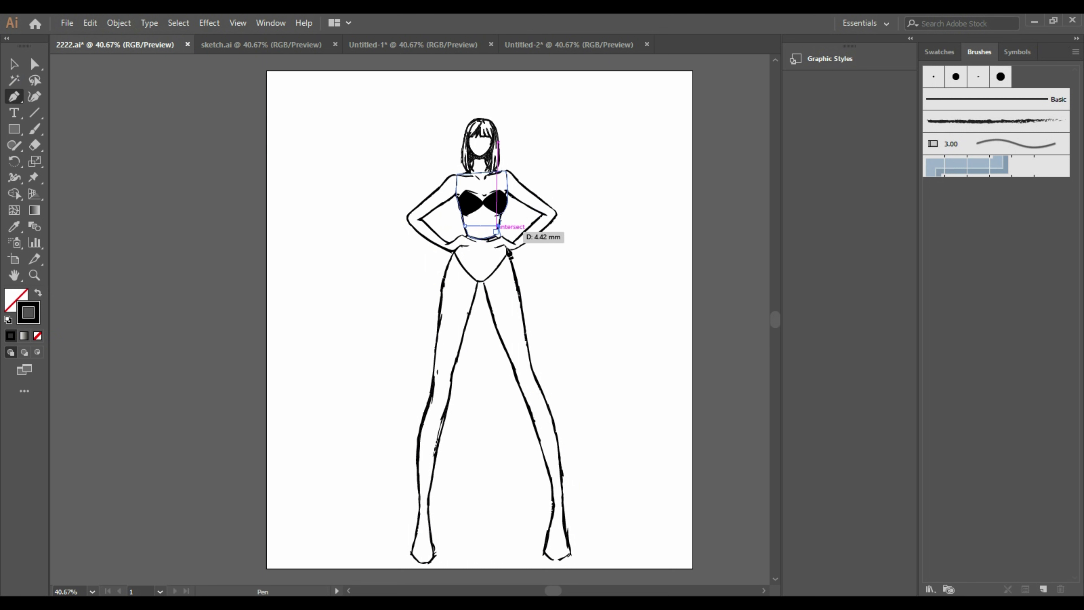
{"action": "left_click", "coordinate": [523, 303]}
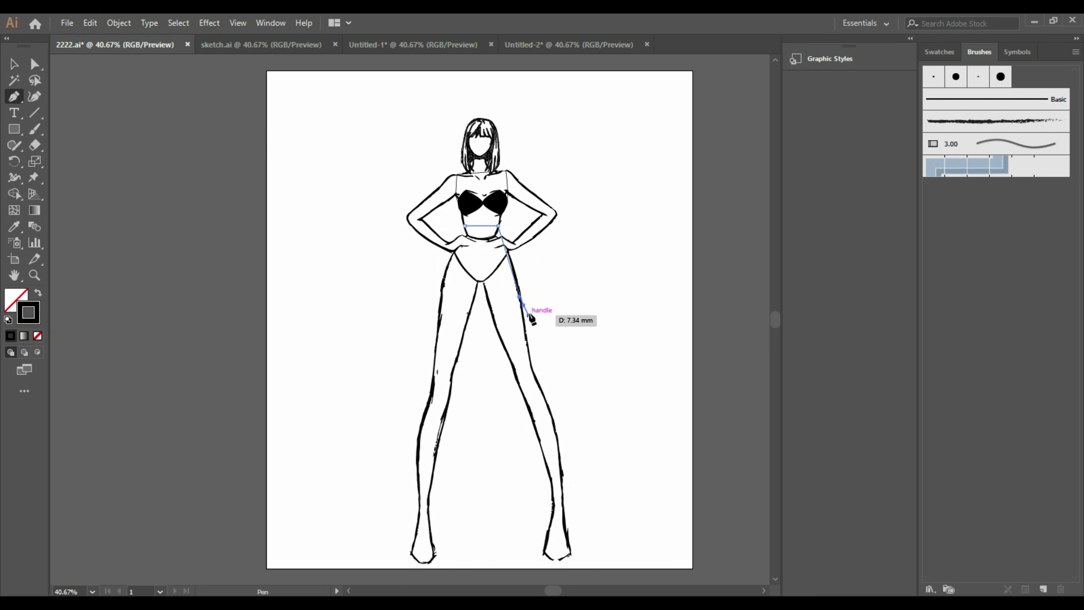
{"action": "key", "text": "ctrl+z"}
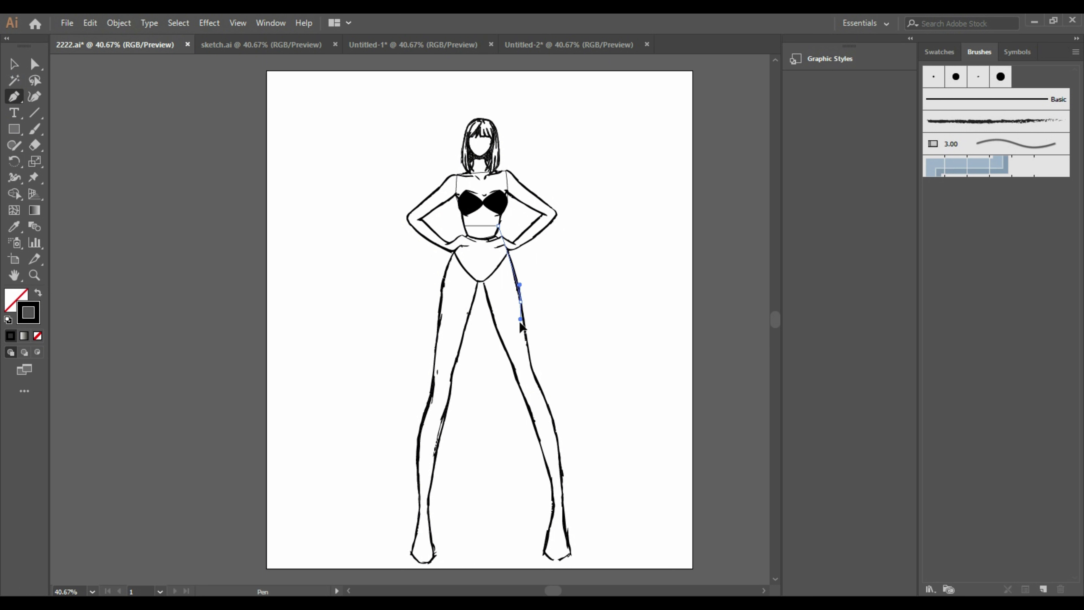
{"action": "left_click_drag", "start_coordinate": [520, 321], "coordinate": [517, 324]}
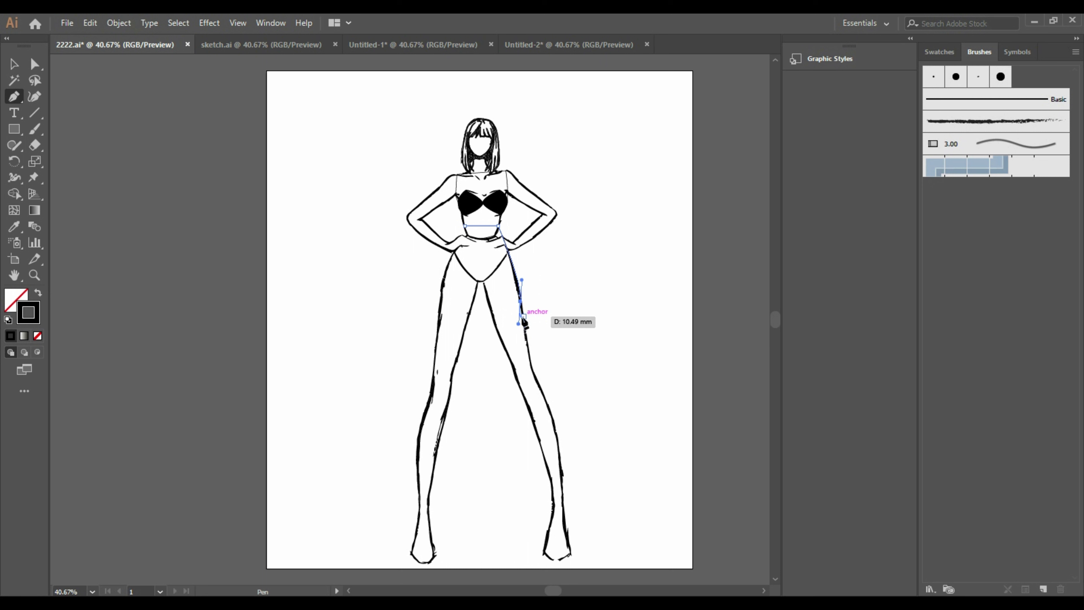
{"action": "left_click", "coordinate": [523, 317]}
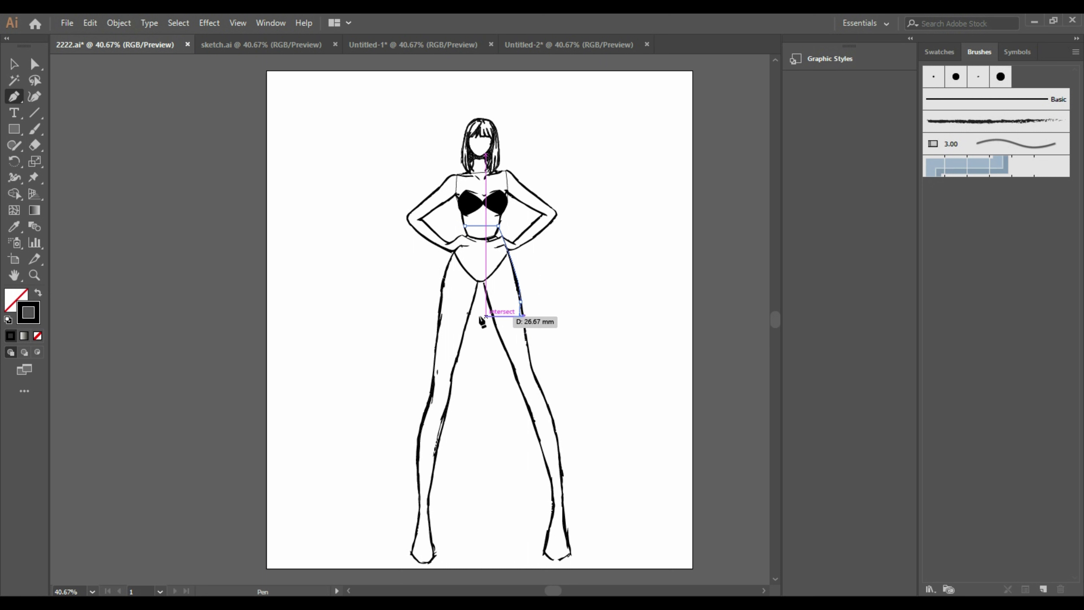
{"action": "left_click", "coordinate": [440, 316]}
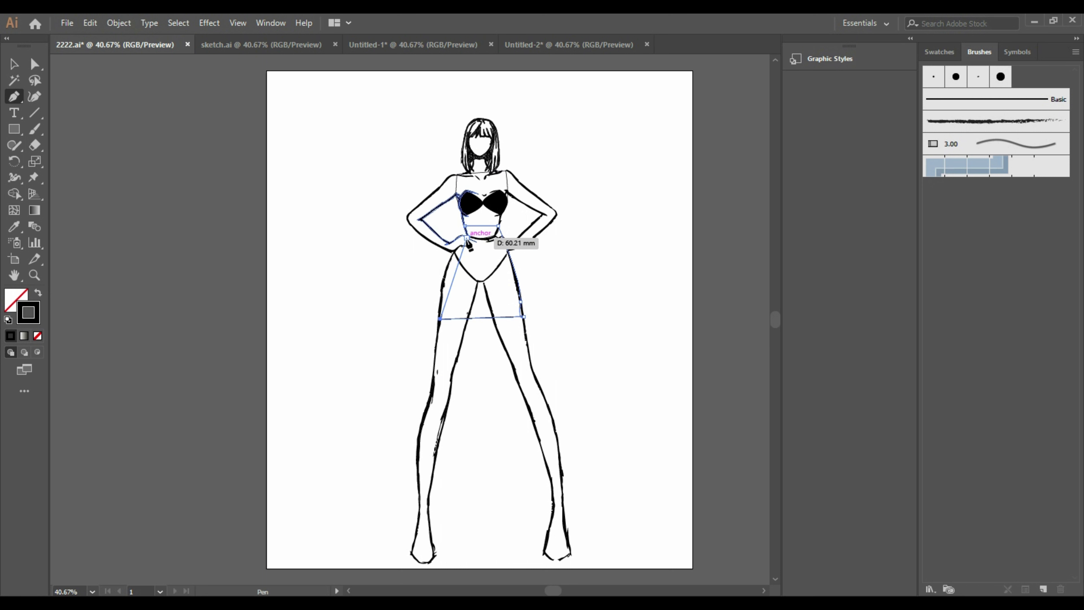
{"action": "mouse_move", "coordinate": [467, 238]}
{"action": "left_mouse_down"}
{"action": "mouse_move", "coordinate": [495, 217]}
{"action": "mouse_move", "coordinate": [468, 235]}
{"action": "left_mouse_up"}
{"action": "left_click", "coordinate": [467, 238]}
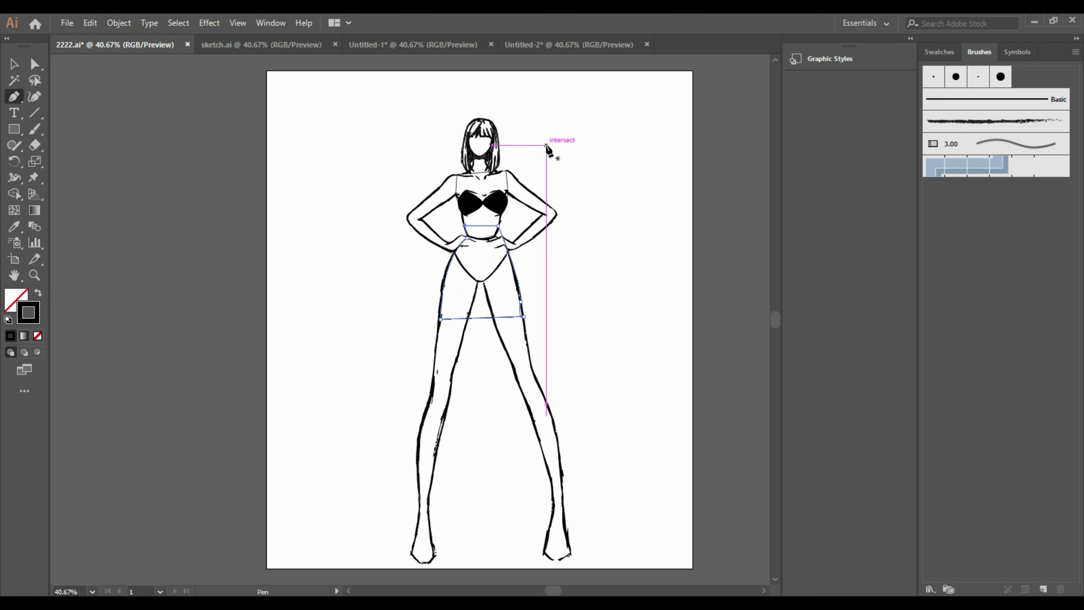
{"action": "key", "text": "ctrl"}
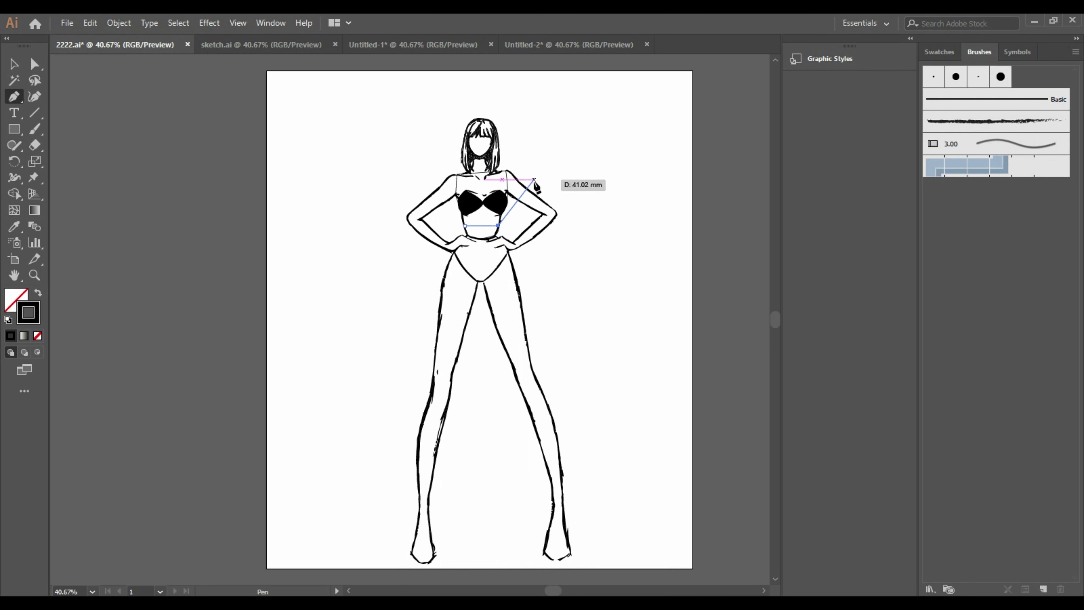
Draw the waistline, one curved side and the straight mid-thigh hem of a mini skirt on the figure with the Pen tool.
{"action": "left_click", "coordinate": [465, 225]}
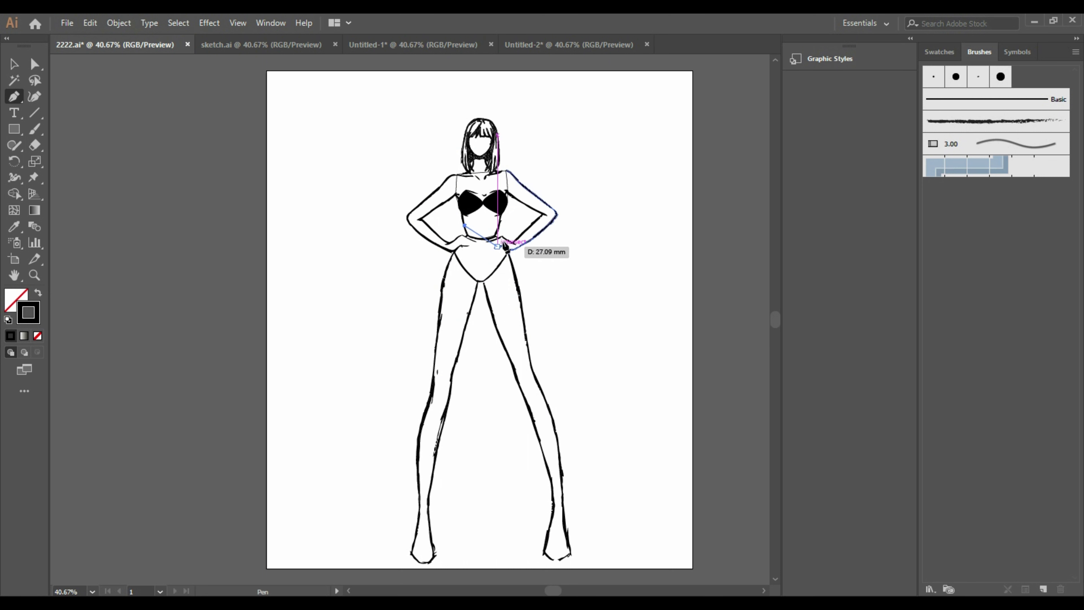
{"action": "left_click", "coordinate": [497, 226]}
{"action": "left_click", "coordinate": [495, 234]}
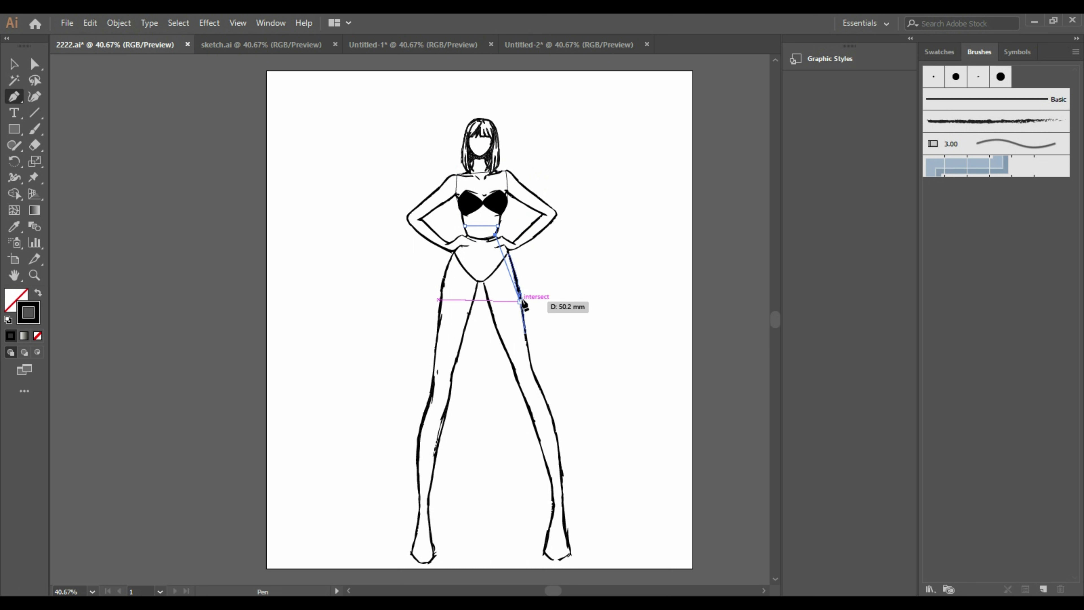
{"action": "left_click_drag", "start_coordinate": [524, 317], "coordinate": [534, 394]}
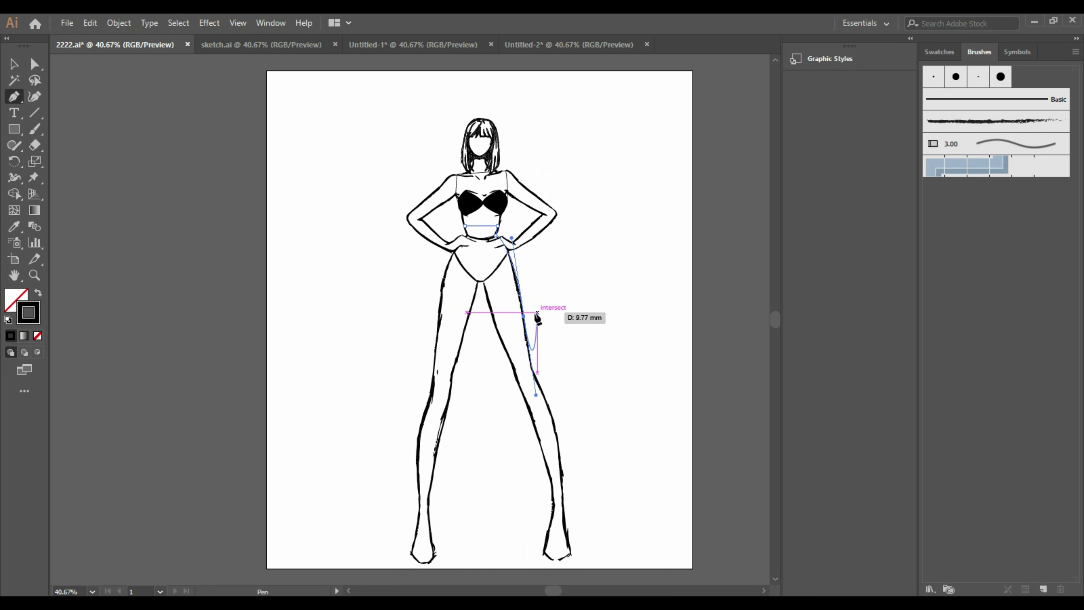
{"action": "left_click", "coordinate": [524, 317]}
{"action": "left_click", "coordinate": [436, 317]}
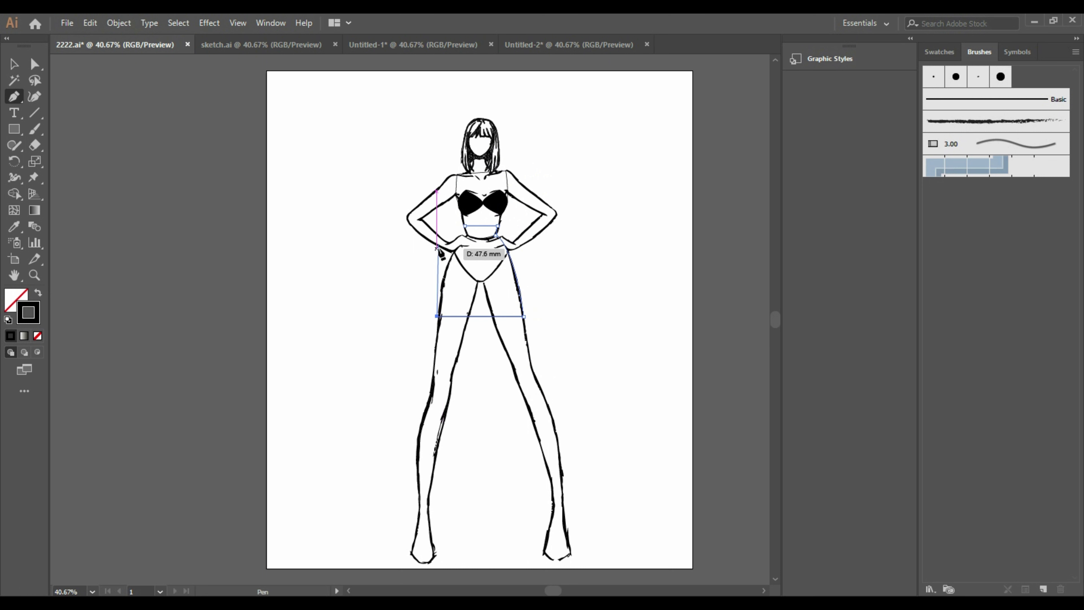
{"action": "left_click_drag", "start_coordinate": [447, 247], "coordinate": [466, 236]}
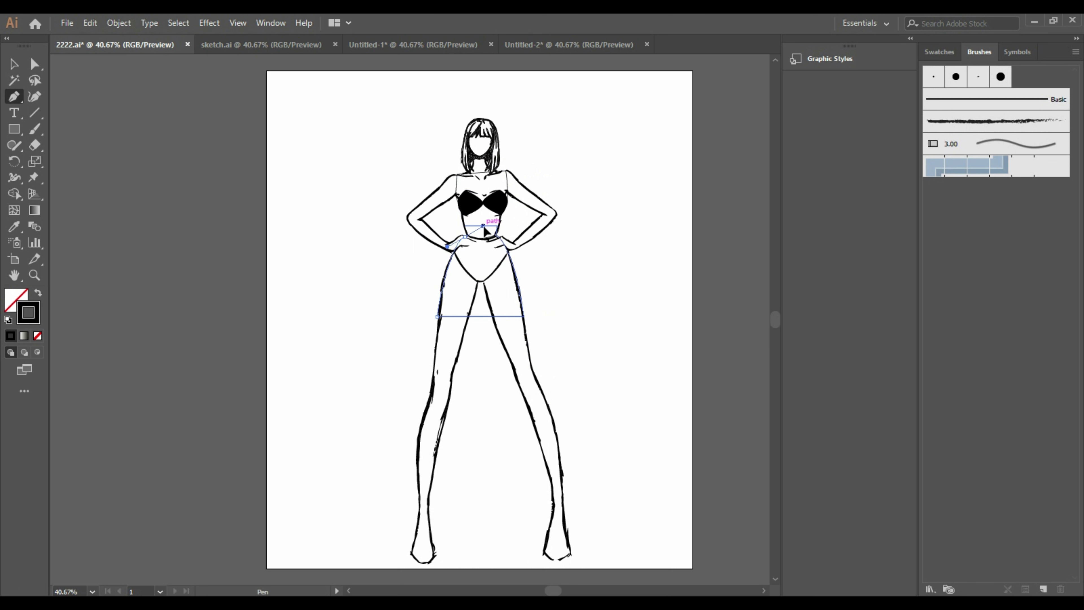
{"action": "left_click", "coordinate": [498, 225]}
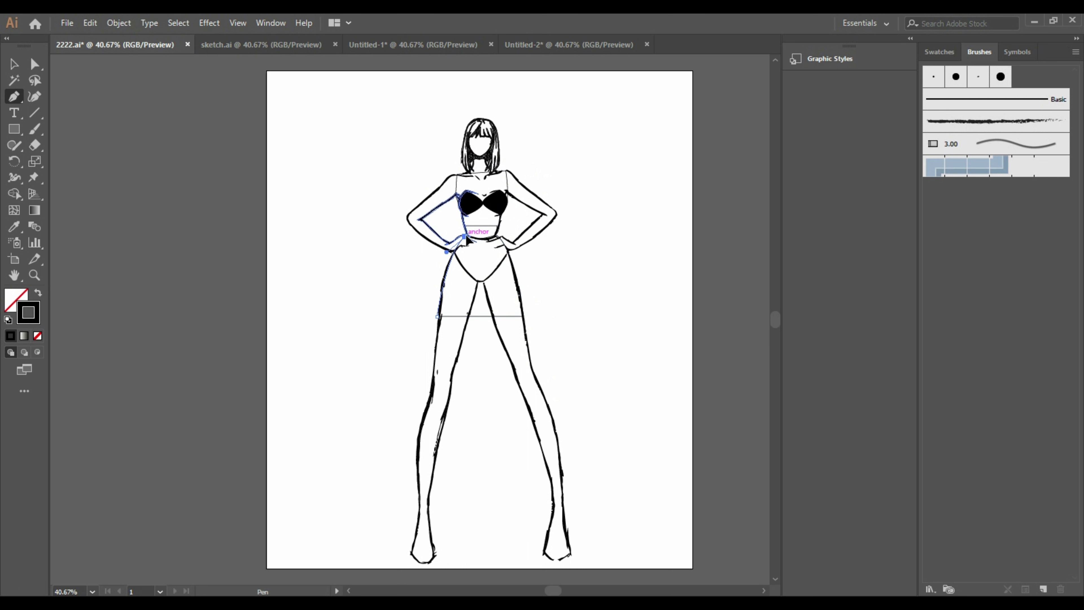
{"action": "key", "text": "ctrl+z"}
{"action": "key", "text": "ctrl+z"}
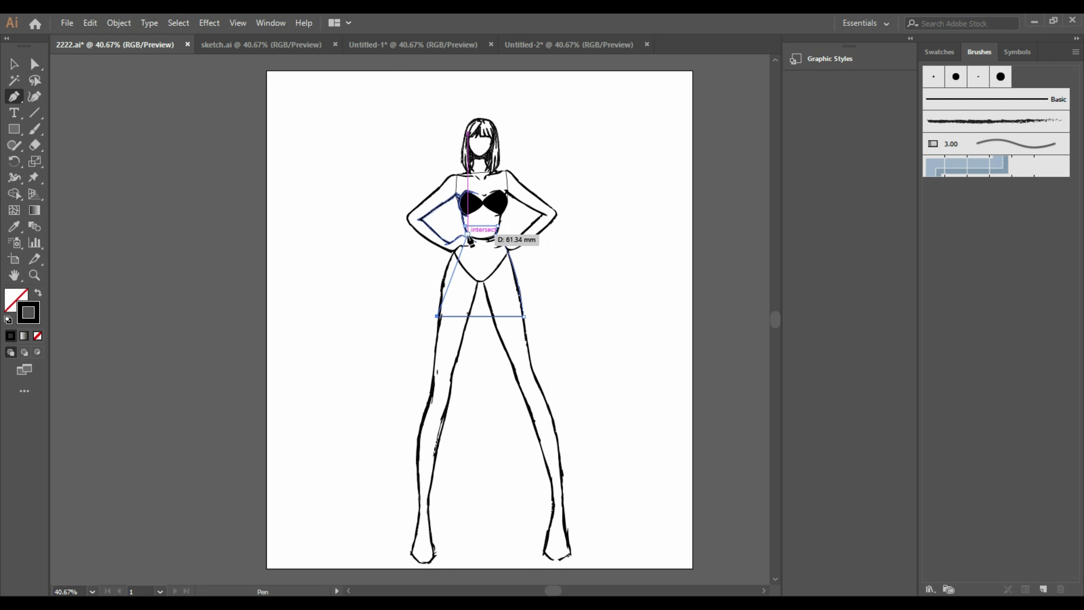
{"action": "key", "text": "ctrl+z"}
Curve the skirt's remaining side from the hem up to the waist and close the outline at its starting point.
{"action": "left_click_drag", "start_coordinate": [469, 236], "coordinate": [491, 211]}
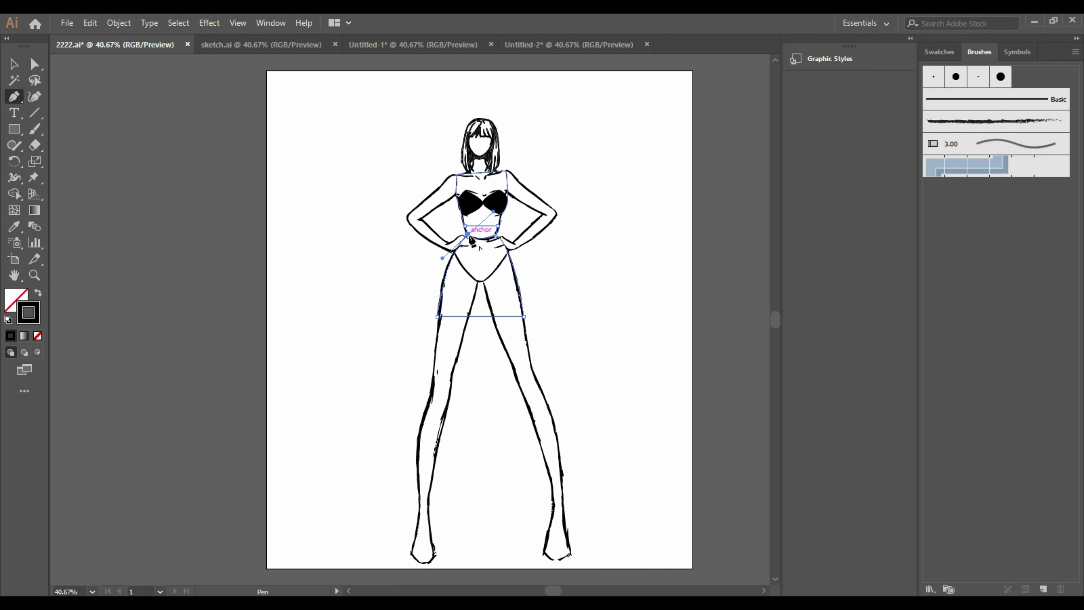
{"action": "left_click", "coordinate": [464, 225]}
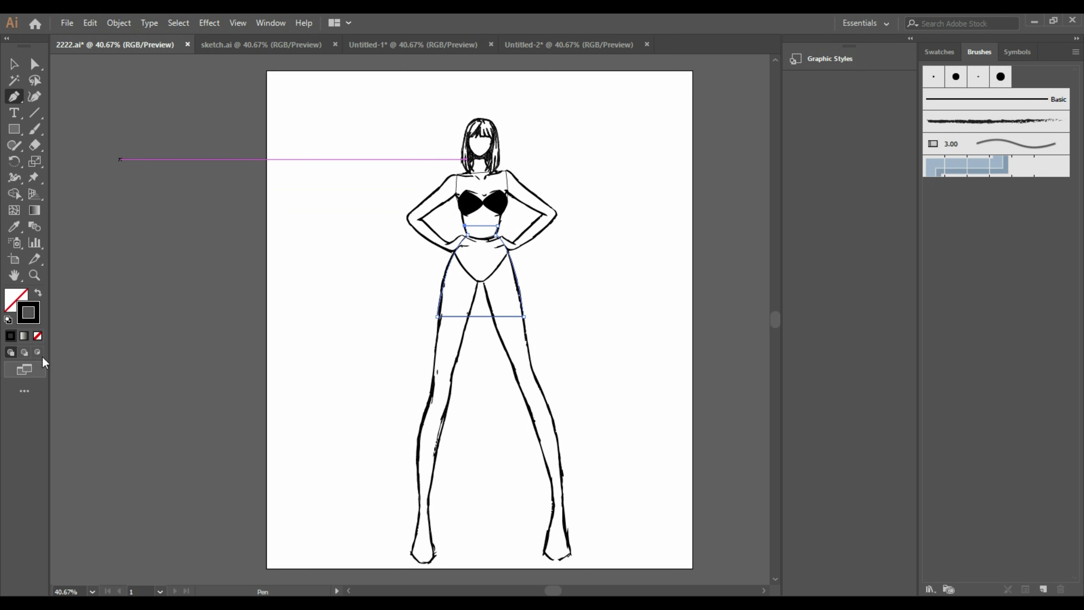
Turn the skirt's stroke into a fill and set the fill colour to dark violet-blue 2E1082.
{"action": "left_click", "coordinate": [38, 293]}
{"action": "double_click", "coordinate": [13, 297]}
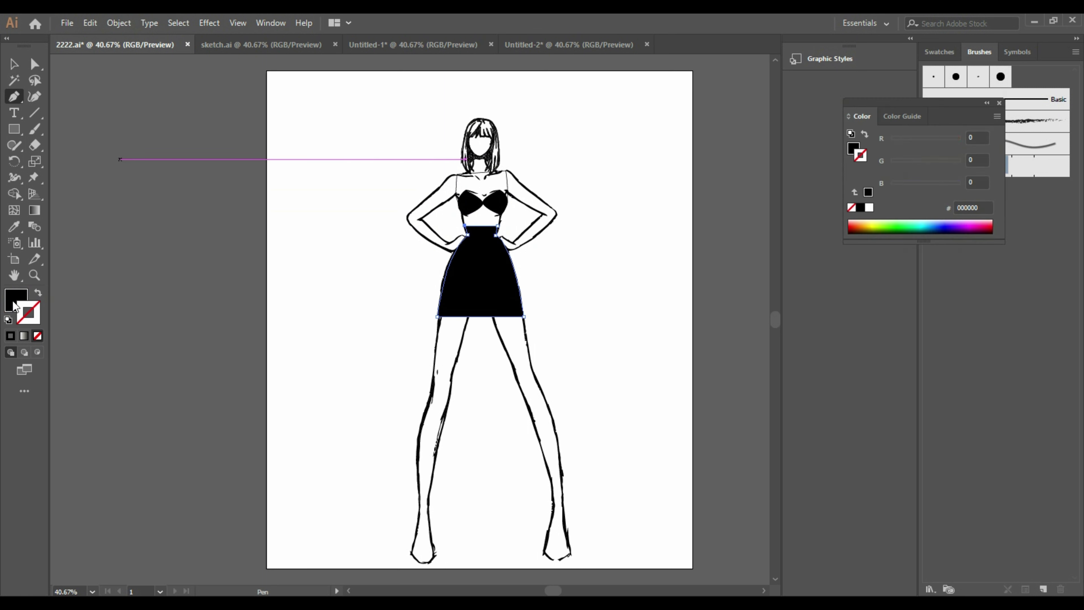
{"action": "left_click", "coordinate": [810, 165]}
{"action": "mouse_move", "coordinate": [853, 159]}
{"action": "left_mouse_down"}
{"action": "mouse_move", "coordinate": [852, 180]}
{"action": "mouse_move", "coordinate": [855, 154]}
{"action": "left_mouse_up"}
{"action": "left_click", "coordinate": [804, 197]}
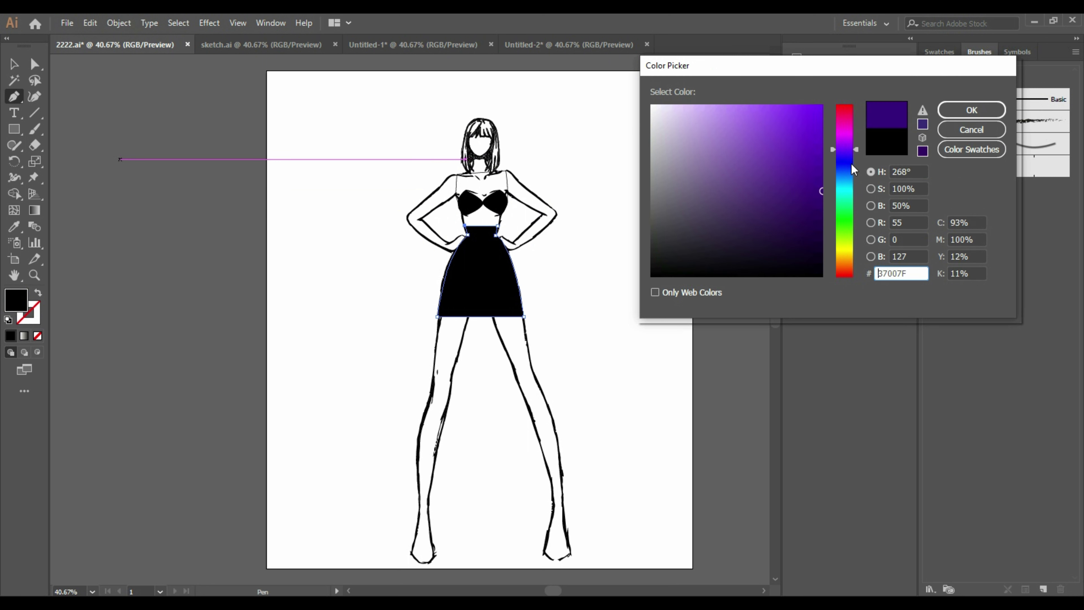
{"action": "left_click_drag", "start_coordinate": [801, 182], "coordinate": [781, 209]}
{"action": "left_click_drag", "start_coordinate": [858, 158], "coordinate": [855, 155]}
{"action": "left_click", "coordinate": [801, 188]}
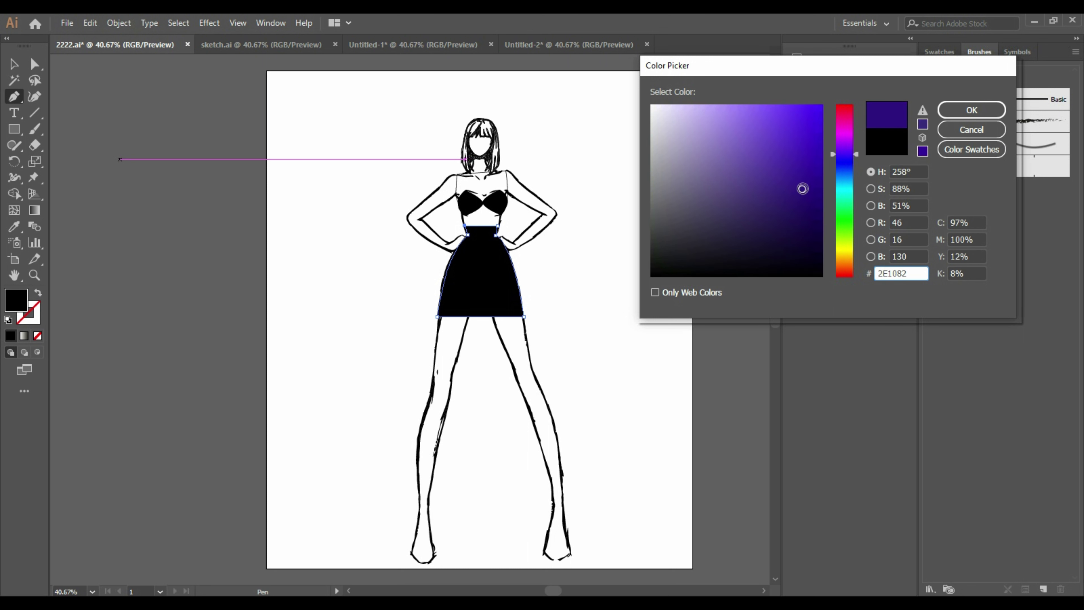
{"action": "left_click", "coordinate": [971, 110]}
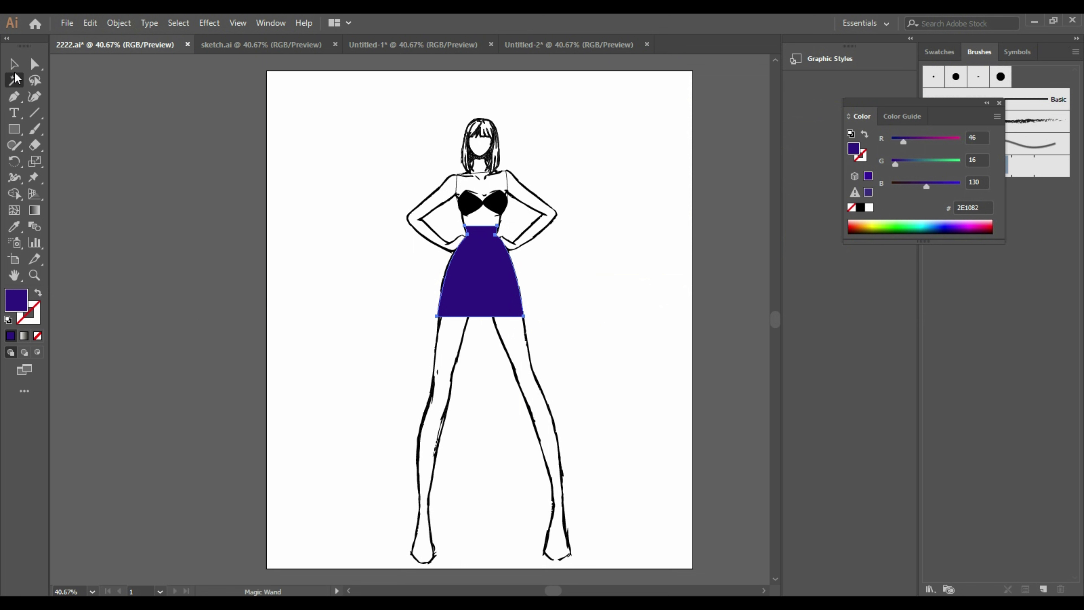
Give the filled skirt a solid black stroke.
{"action": "key", "text": "v"}
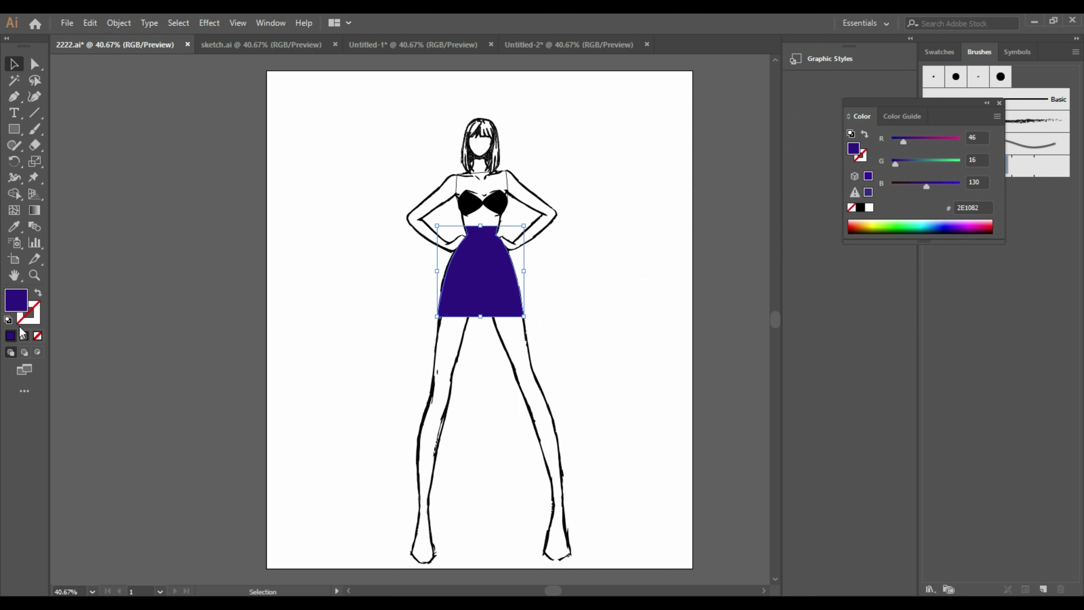
{"action": "left_click", "coordinate": [27, 321]}
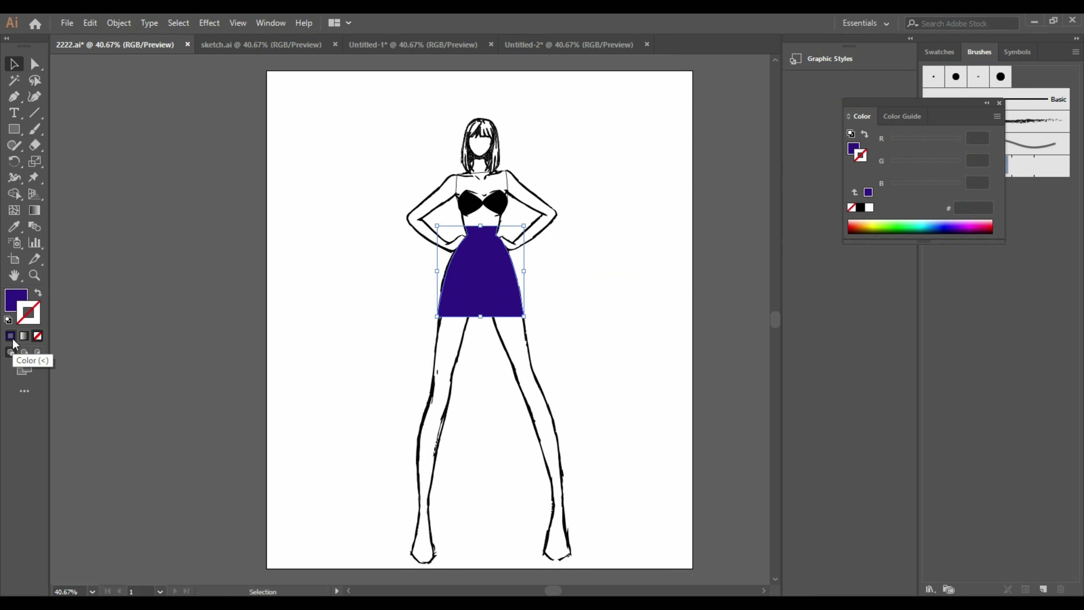
{"action": "left_click", "coordinate": [12, 336]}
{"action": "left_click", "coordinate": [601, 342]}
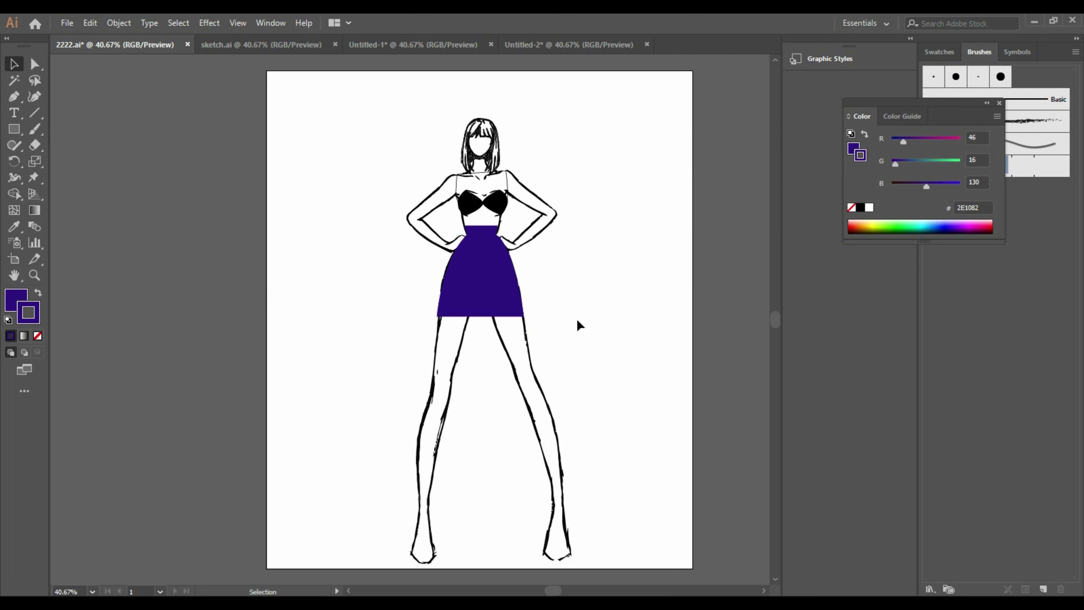
{"action": "left_click", "coordinate": [511, 318]}
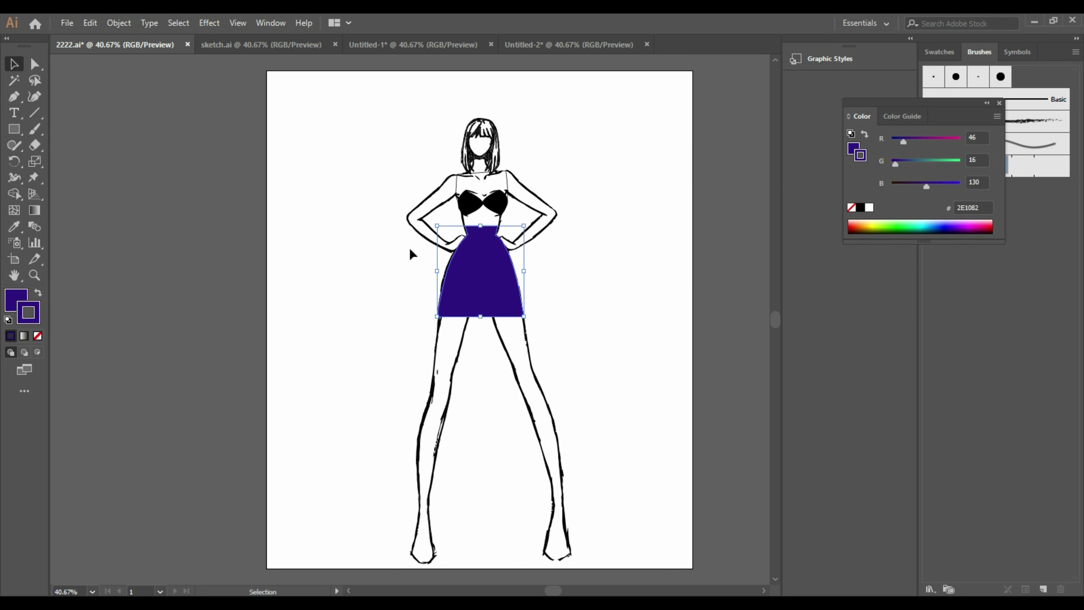
{"action": "left_click", "coordinate": [860, 207]}
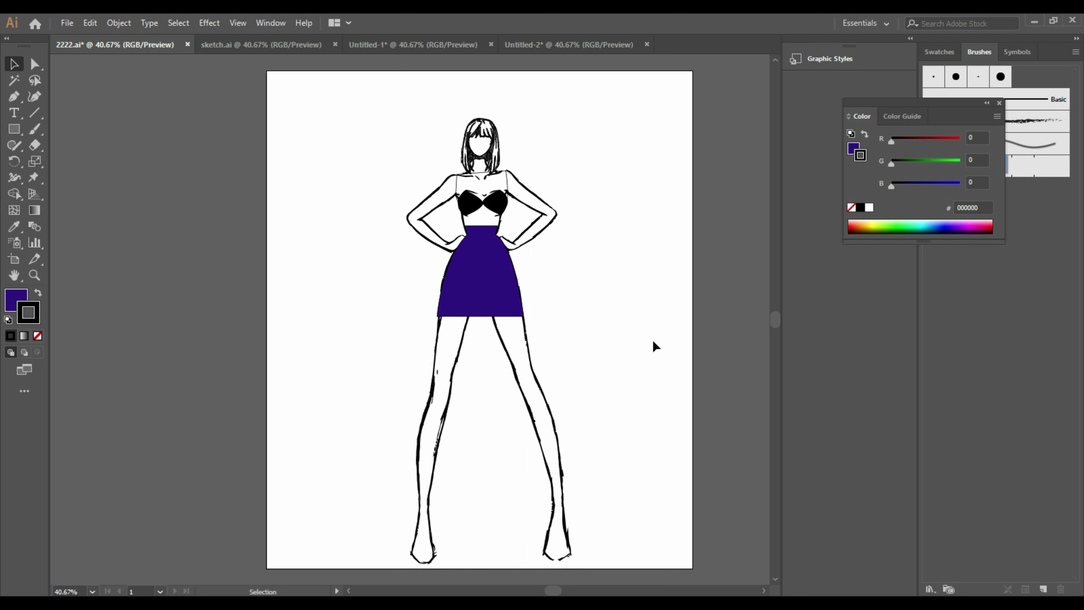
Set the skirt's stroke weight to 2 pt and close the colour settings.
{"action": "left_click", "coordinate": [270, 23]}
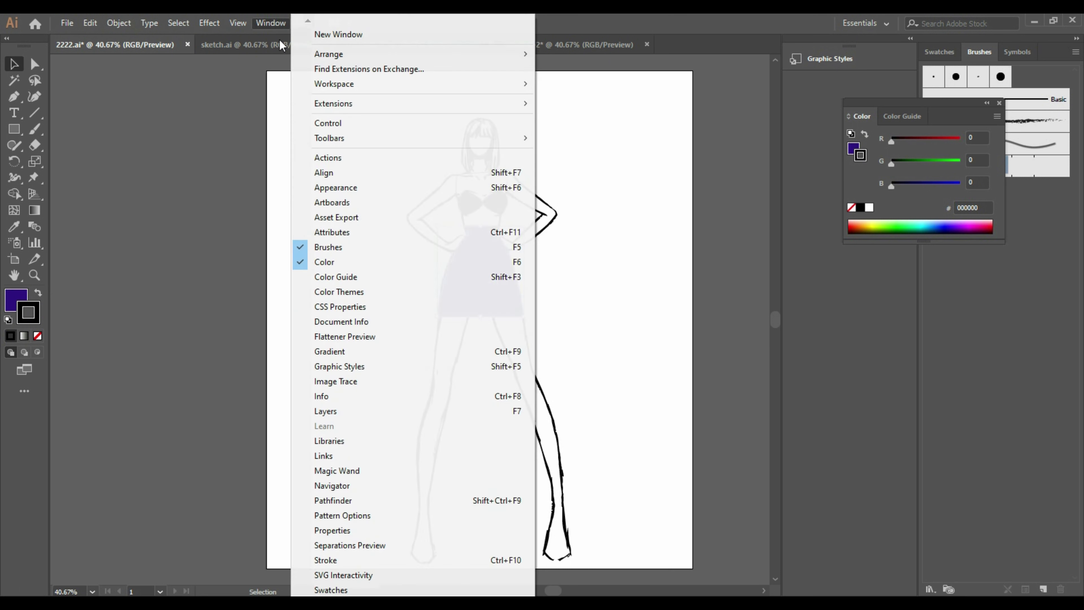
{"action": "left_click", "coordinate": [375, 557]}
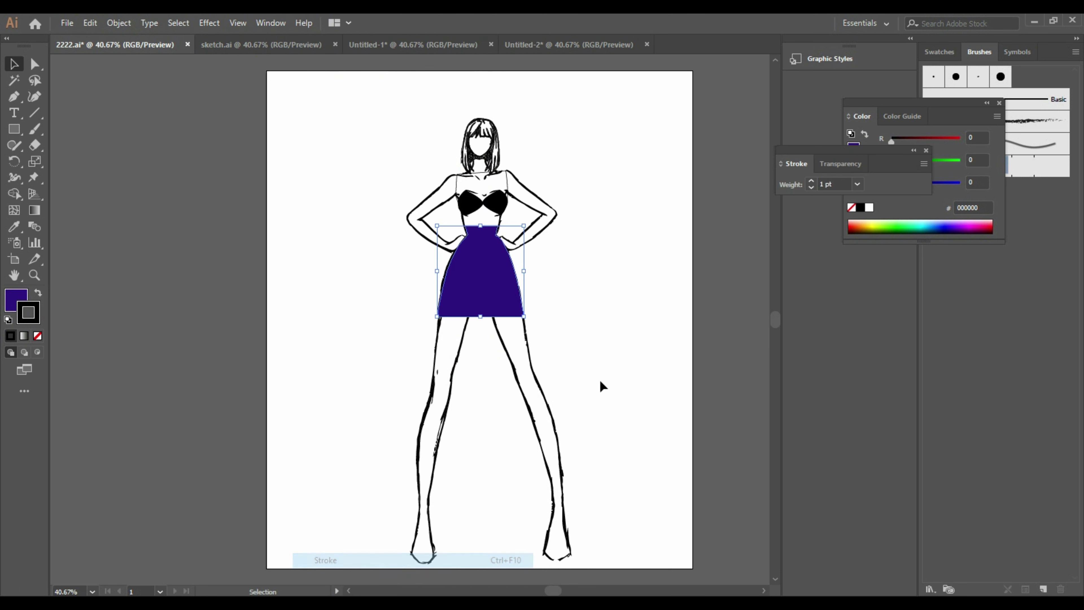
{"action": "left_click", "coordinate": [811, 181]}
{"action": "left_click", "coordinate": [597, 314]}
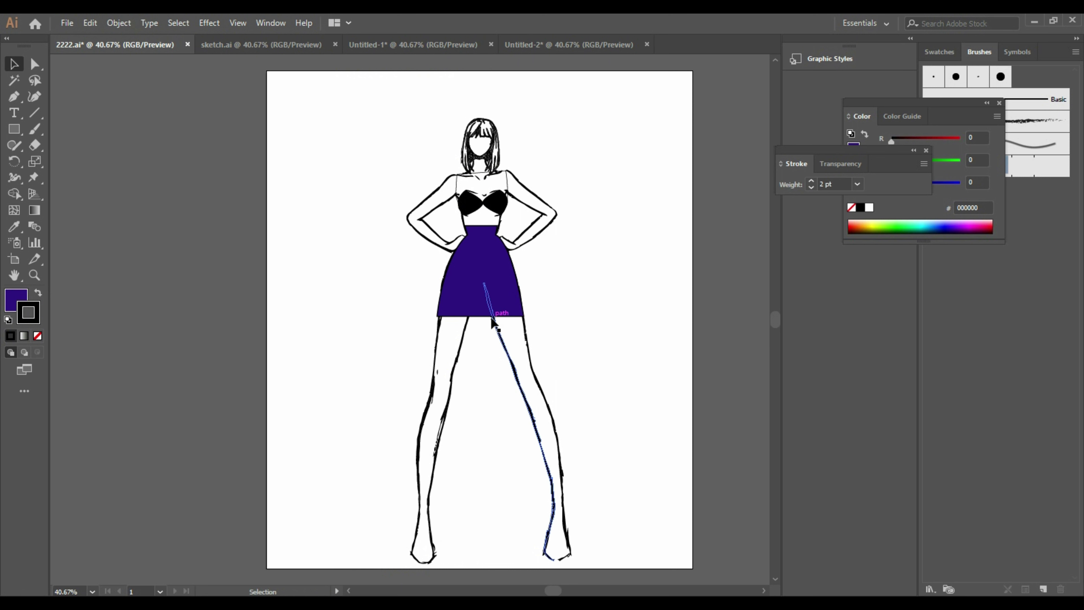
{"action": "left_click", "coordinate": [999, 103]}
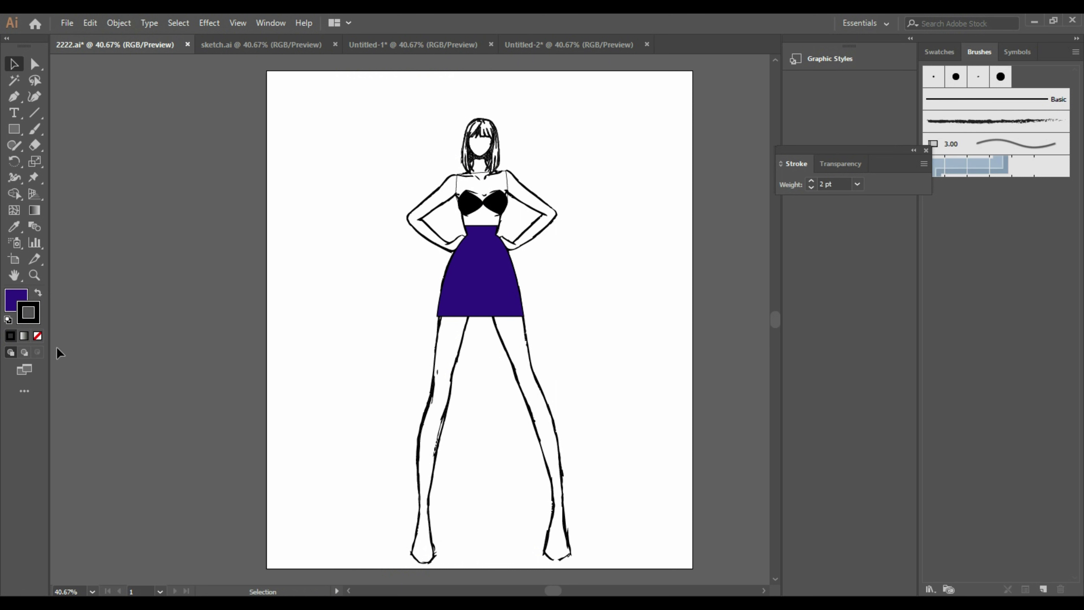
Draw a long overskirt side with the Pen tool, curving from the mini skirt's left waist down to the artboard's lower edge.
{"action": "left_click", "coordinate": [15, 98]}
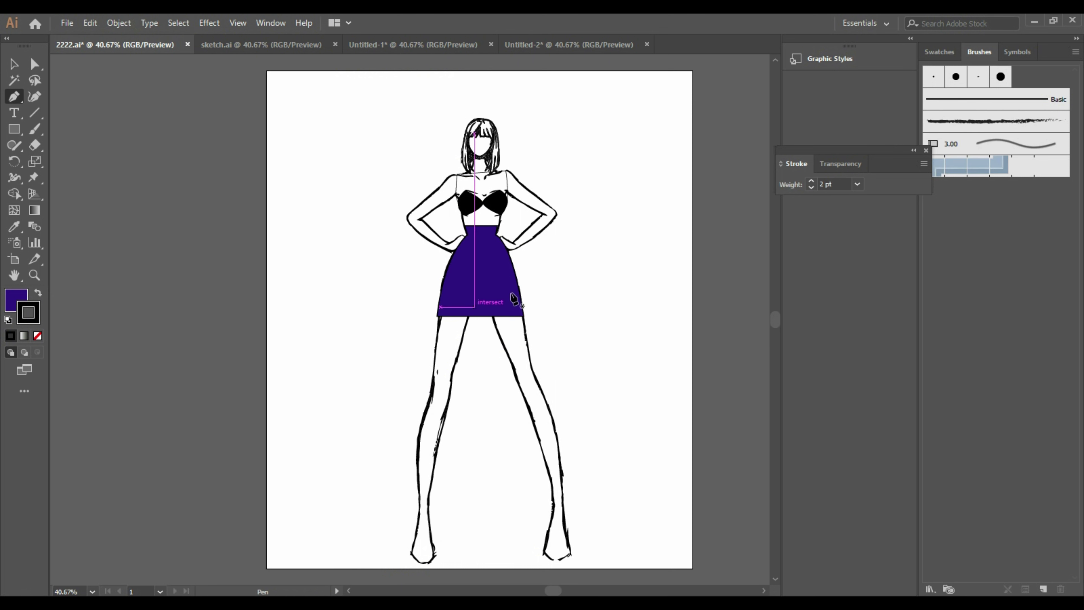
{"action": "left_click", "coordinate": [467, 234]}
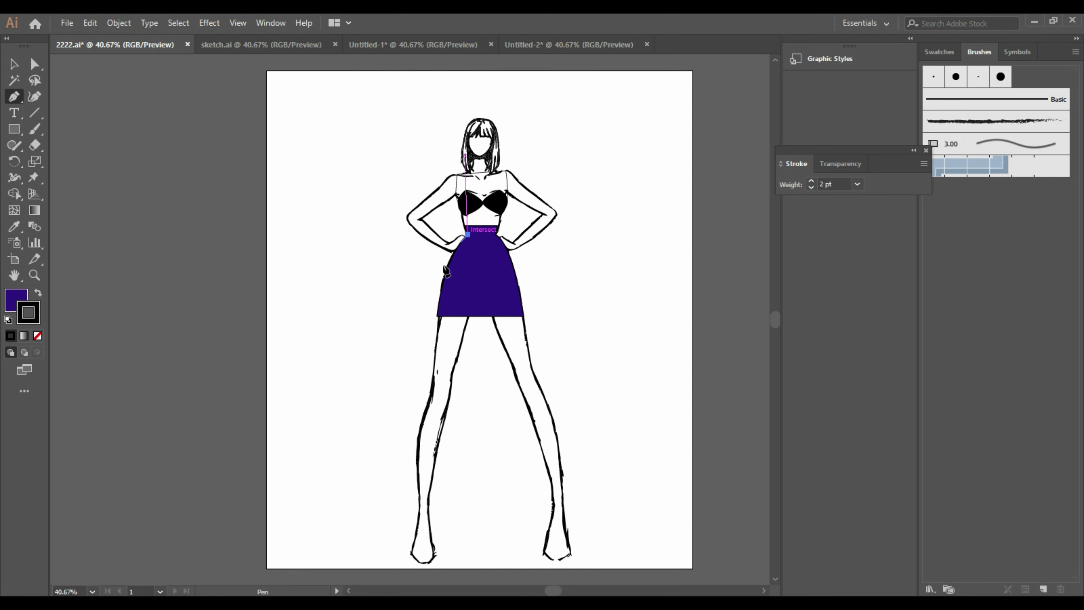
{"action": "left_click_drag", "start_coordinate": [357, 555], "coordinate": [385, 532]}
{"action": "scroll", "coordinate": [420, 344], "scroll_direction": "up", "scroll_amount": 3}
{"action": "left_click", "coordinate": [355, 505]}
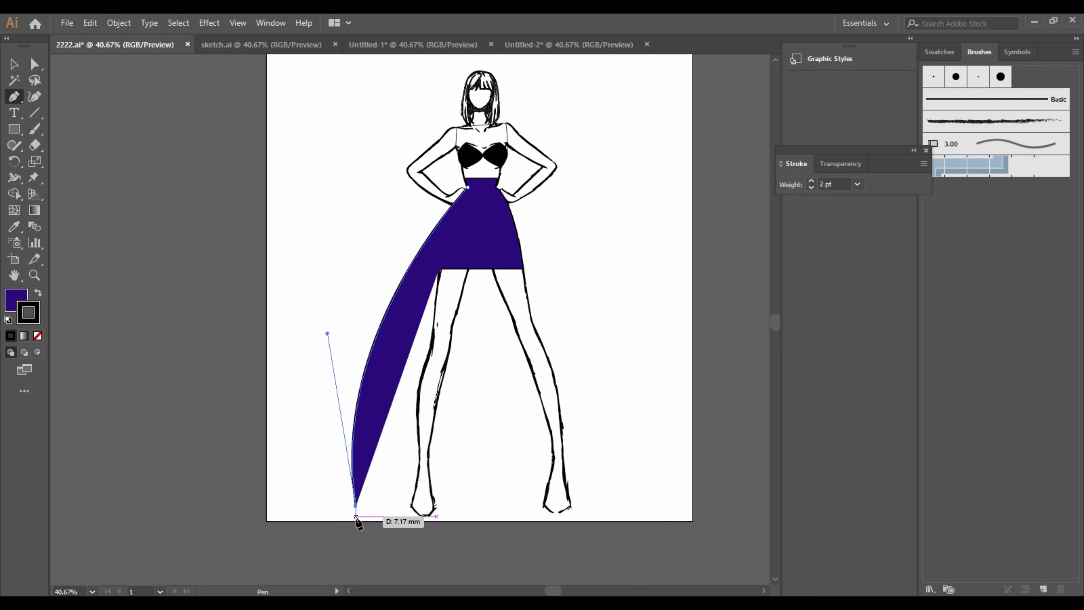
{"action": "left_click", "coordinate": [359, 521]}
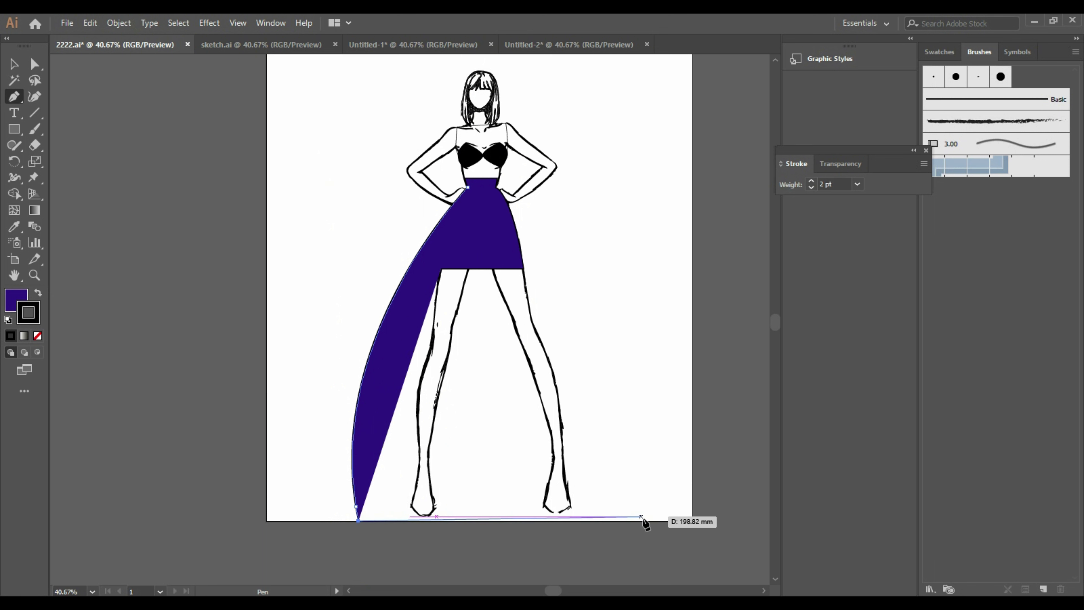
{"action": "left_click_drag", "start_coordinate": [652, 516], "coordinate": [608, 350]}
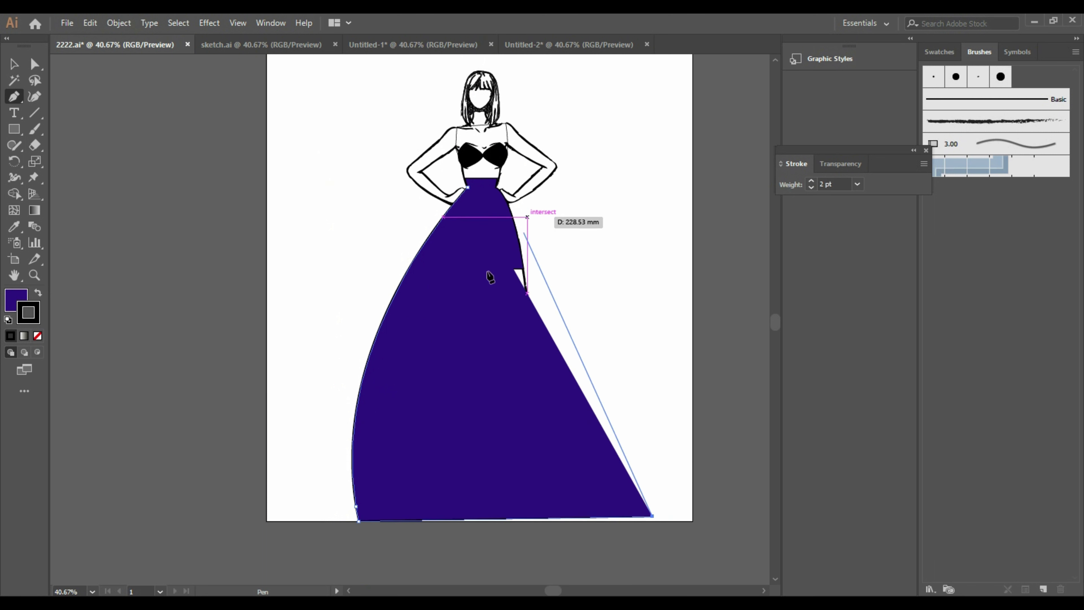
{"action": "left_click", "coordinate": [37, 335]}
{"action": "left_click", "coordinate": [38, 293]}
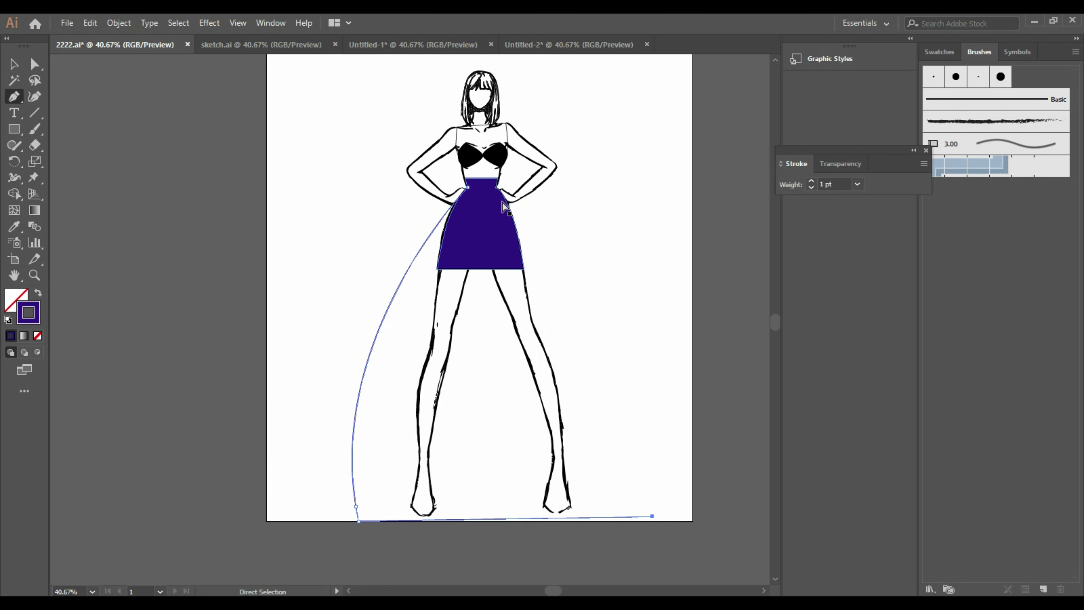
{"action": "key", "text": "ctrl+z"}
{"action": "key", "text": "ctrl+z"}
{"action": "key", "text": "ctrl+z"}
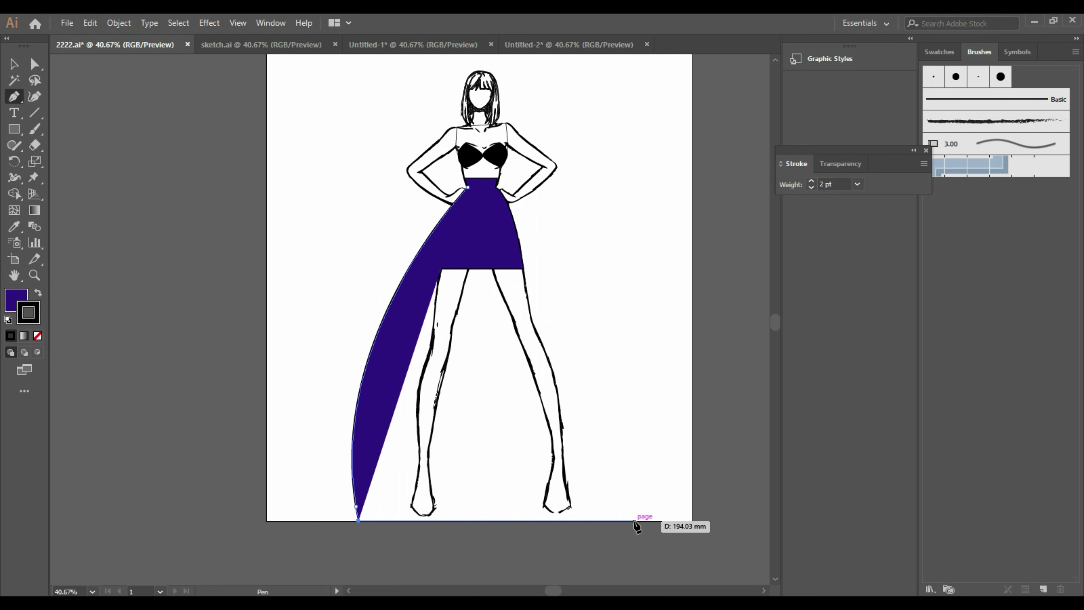
Draw a straight overskirt hem about 194 mm long along the artboard's lower edge and turn the path's fill into a stroke.
{"action": "left_click", "coordinate": [634, 521]}
{"action": "left_click", "coordinate": [37, 335]}
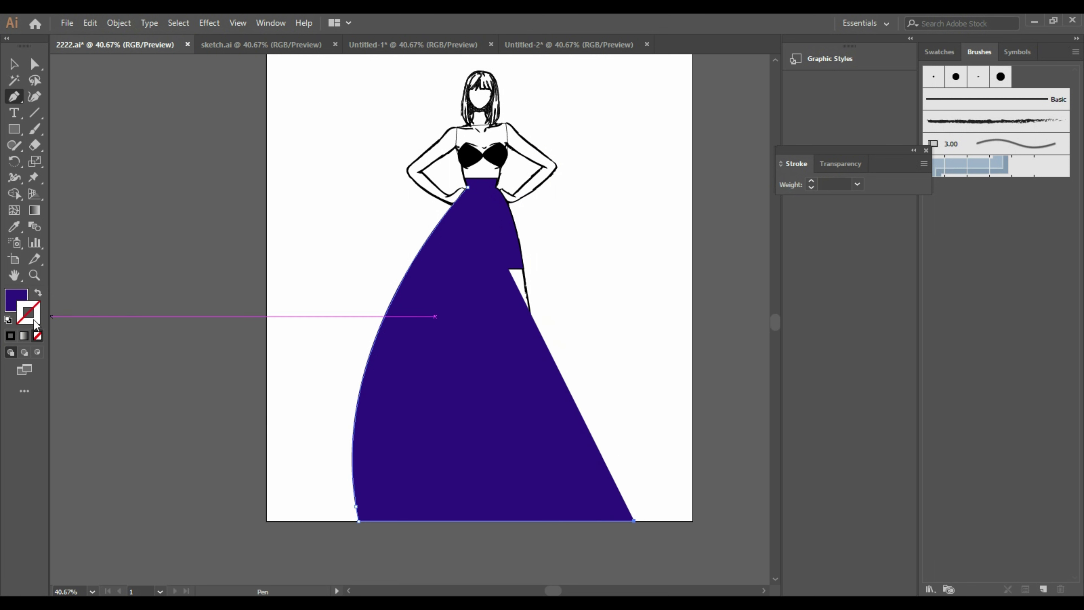
{"action": "left_click", "coordinate": [38, 292]}
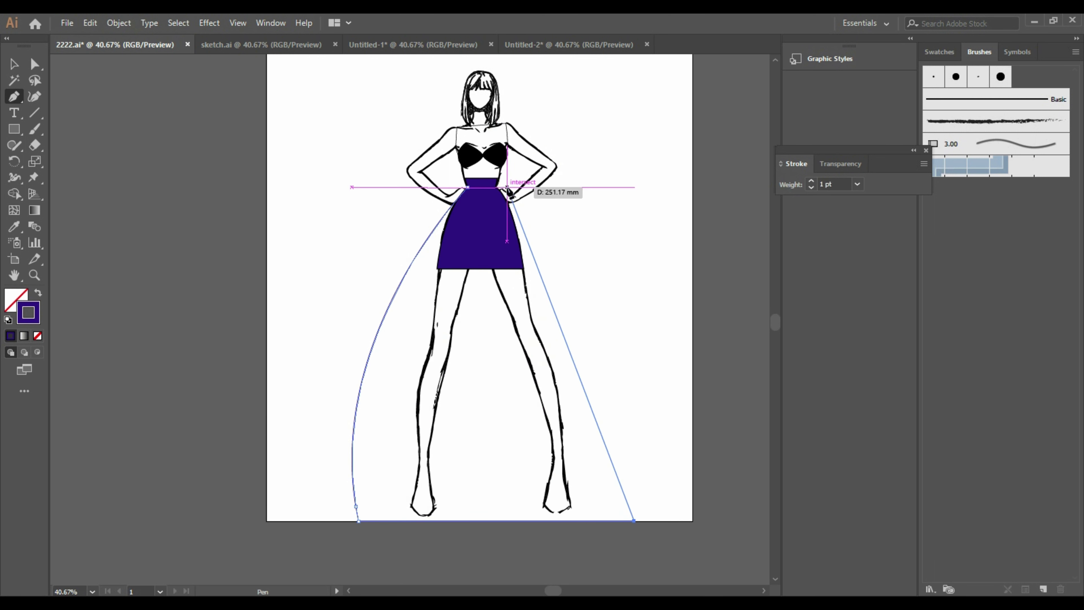
Curve the overskirt's right side from the hem up to the waist, close the outline and deselect it.
{"action": "left_click_drag", "start_coordinate": [495, 188], "coordinate": [351, 87]}
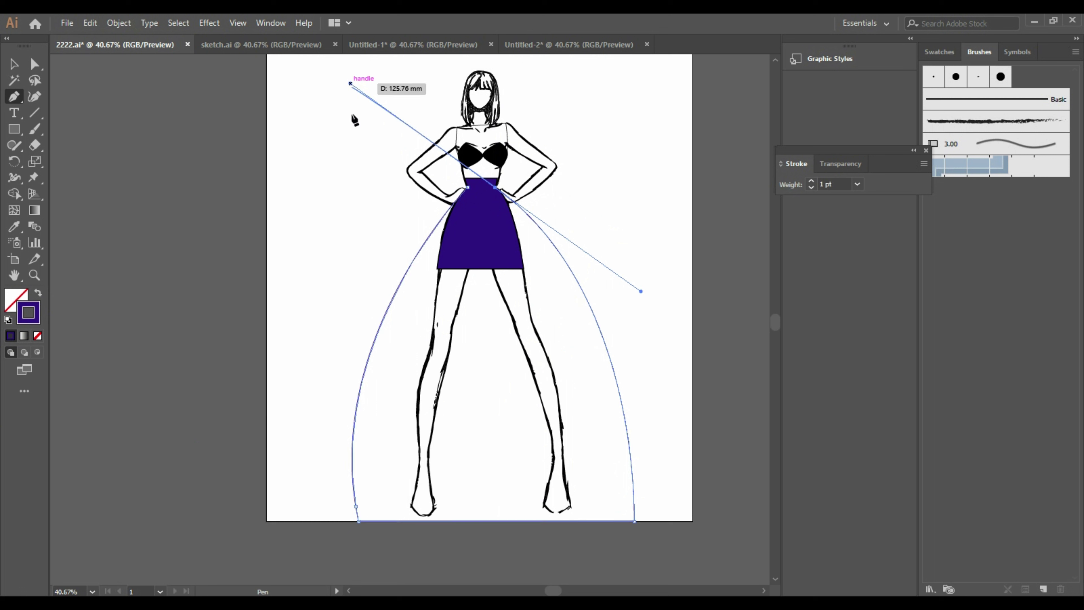
{"action": "left_click", "coordinate": [495, 187]}
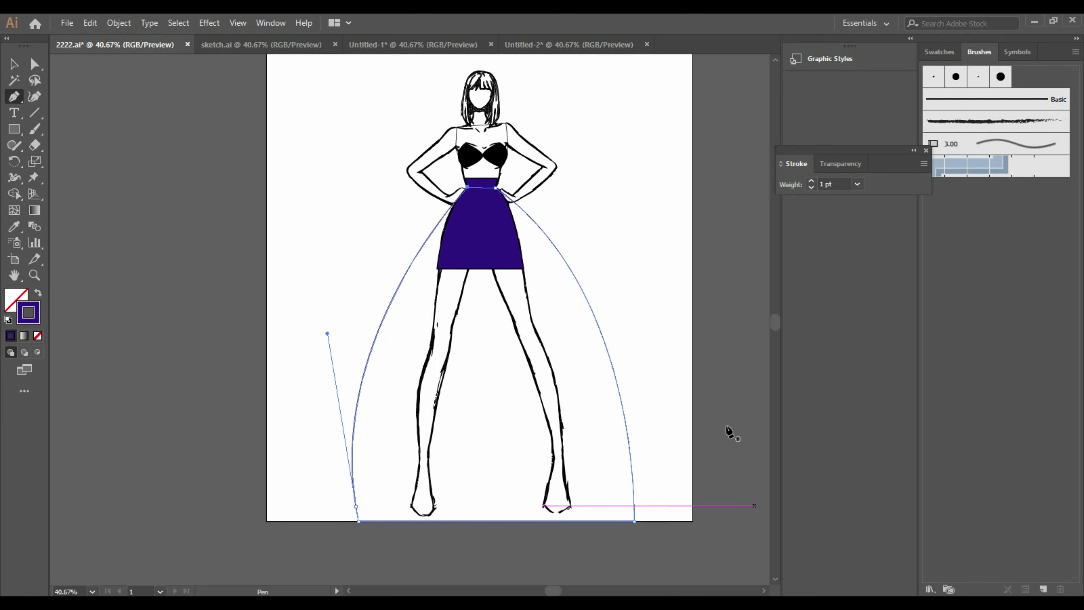
{"action": "left_click", "coordinate": [14, 65]}
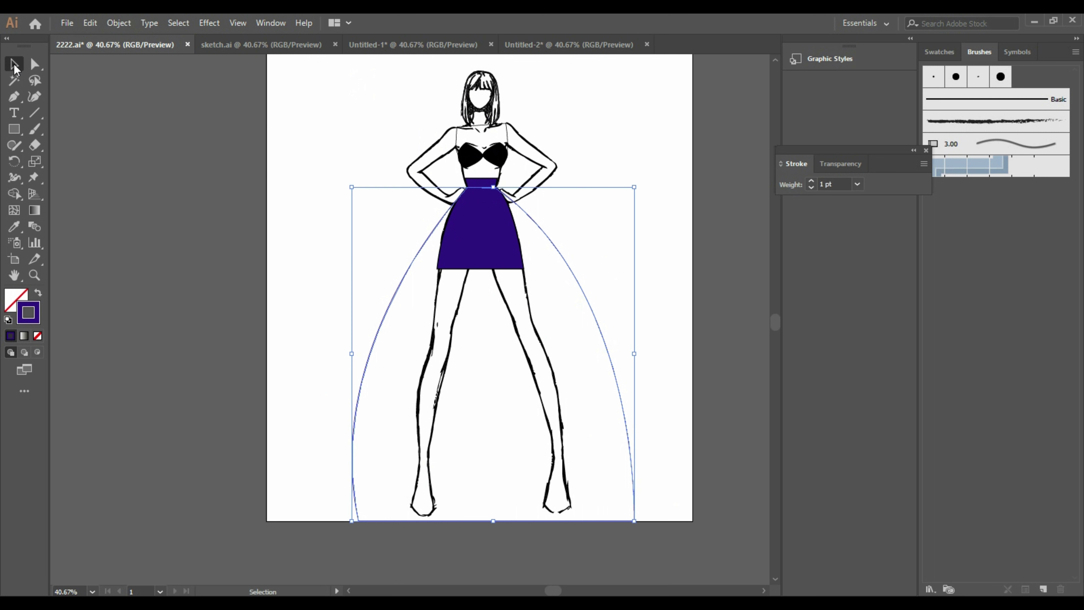
{"action": "left_click", "coordinate": [201, 258]}
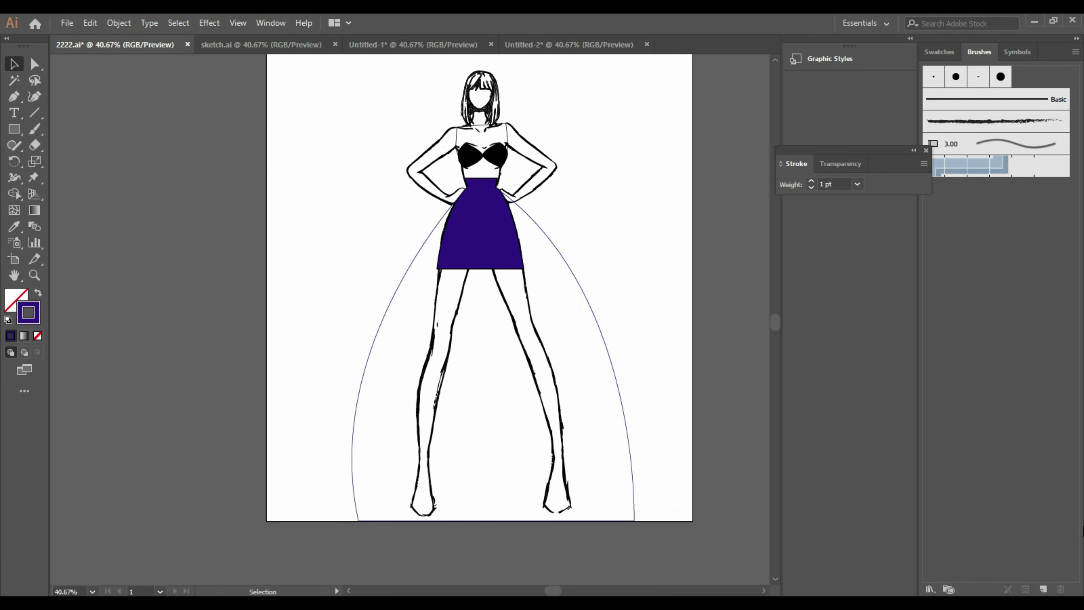
Turn the overskirt's stroke into a fill, set its colour to violet 4E3E87 and swap it back to the stroke.
{"action": "left_click", "coordinate": [592, 308]}
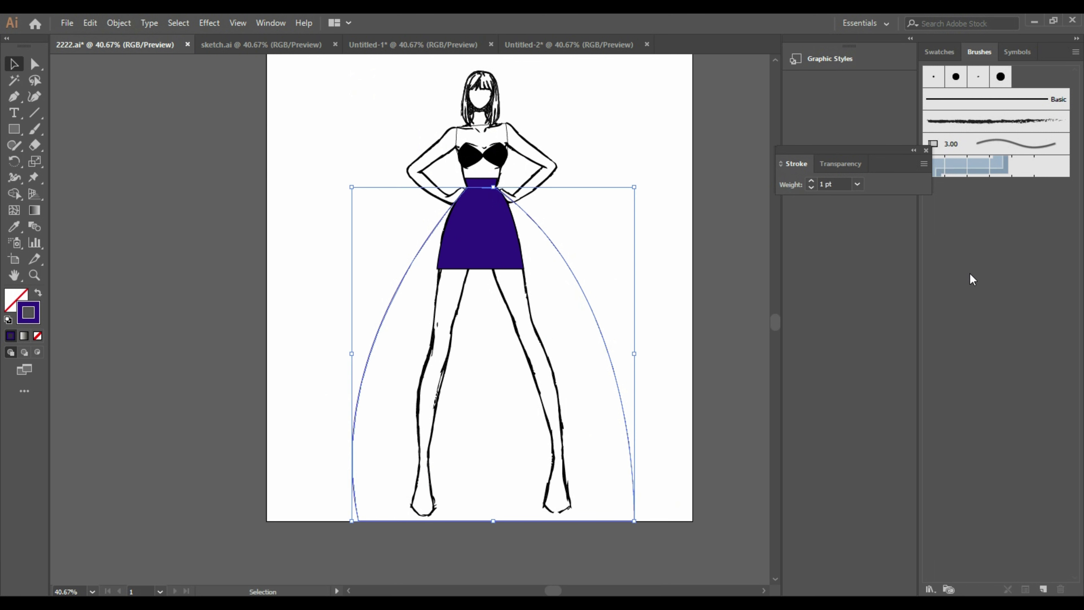
{"action": "left_click", "coordinate": [38, 294]}
{"action": "double_click", "coordinate": [16, 308]}
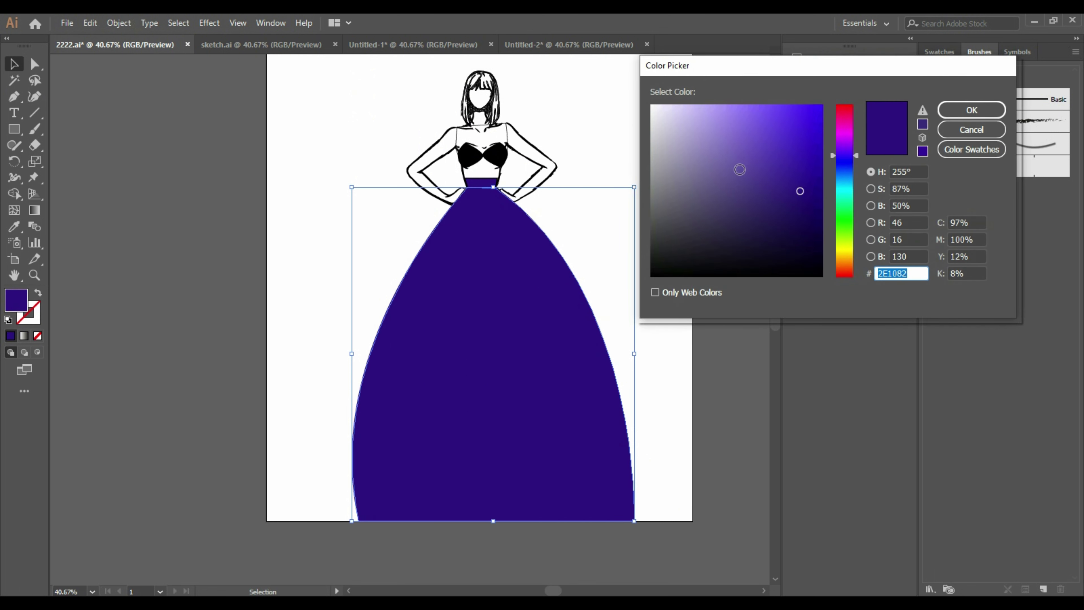
{"action": "mouse_move", "coordinate": [739, 169]}
{"action": "left_mouse_down"}
{"action": "mouse_move", "coordinate": [740, 113]}
{"action": "mouse_move", "coordinate": [762, 104]}
{"action": "left_mouse_up"}
{"action": "left_click", "coordinate": [776, 131]}
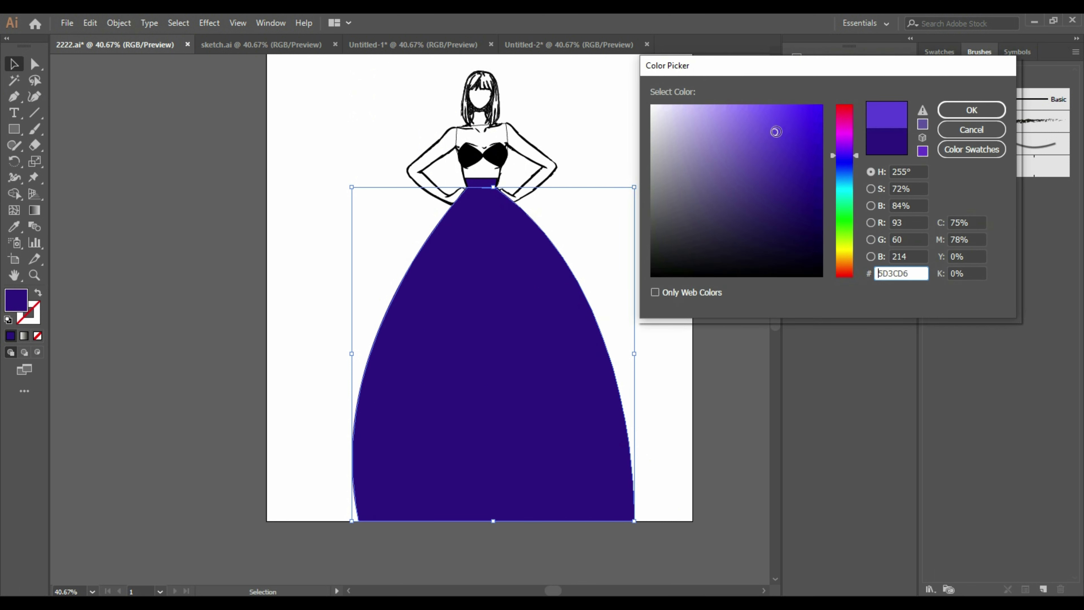
{"action": "left_click", "coordinate": [762, 105]}
{"action": "left_click_drag", "start_coordinate": [743, 144], "coordinate": [746, 184]}
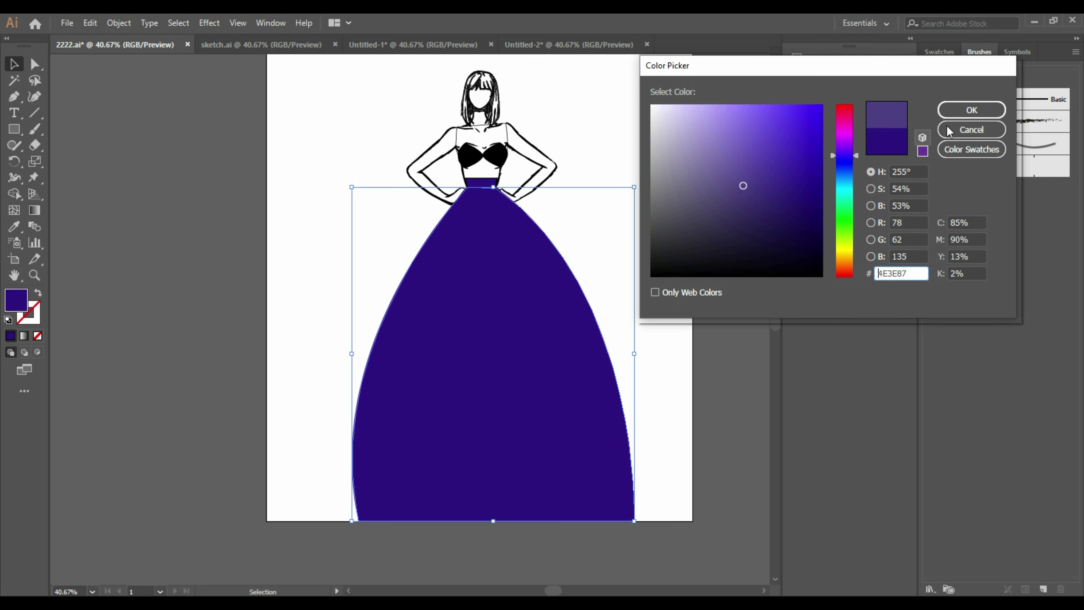
{"action": "left_click", "coordinate": [966, 111]}
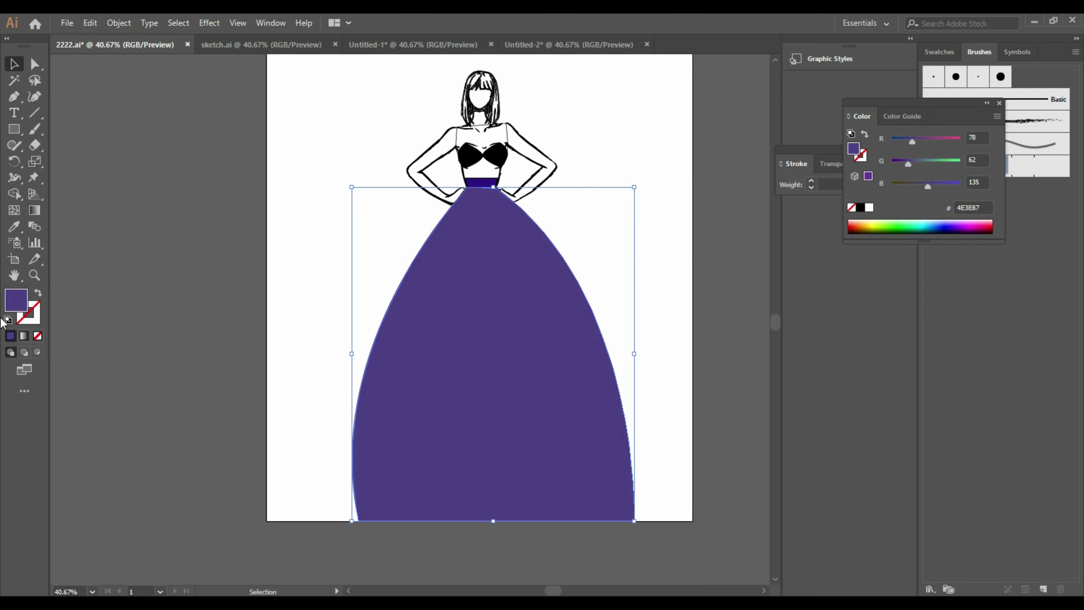
{"action": "left_click", "coordinate": [38, 294]}
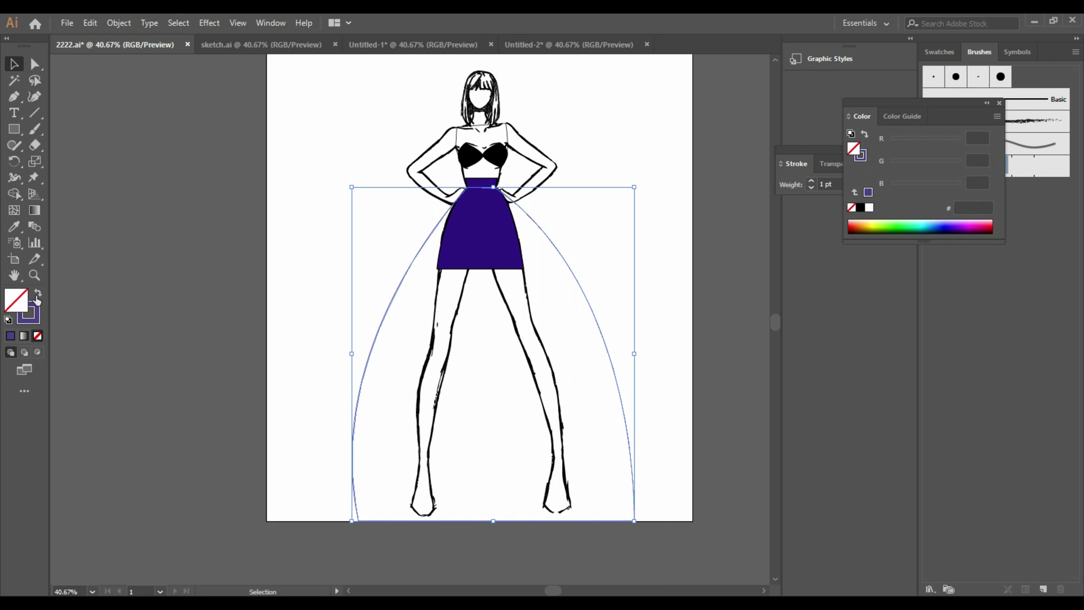
Set the mini skirt's fill colour to muted dark violet 3F3072.
{"action": "left_click", "coordinate": [508, 260]}
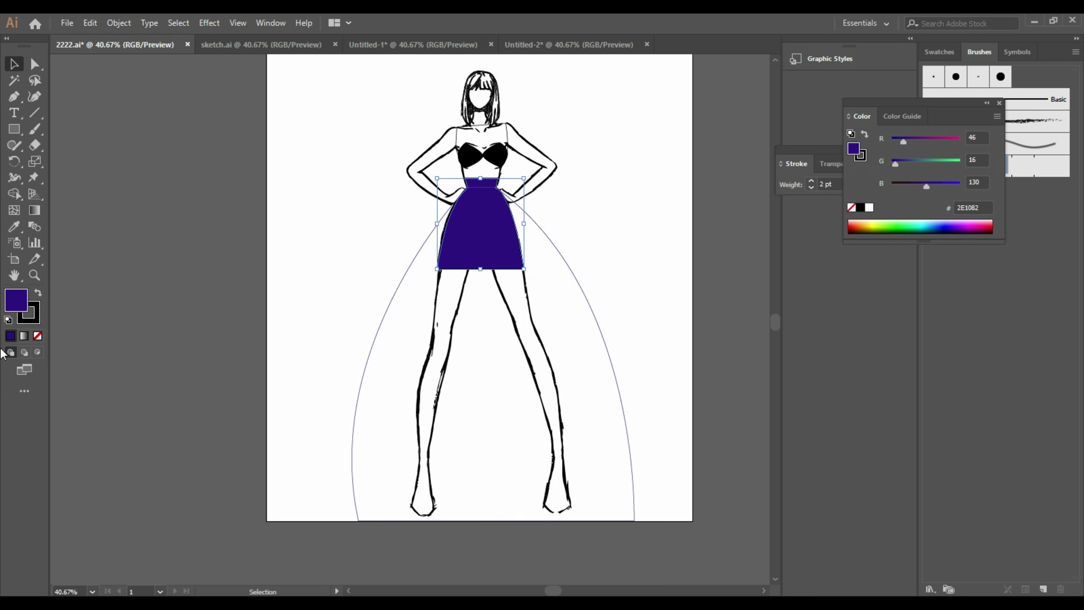
{"action": "double_click", "coordinate": [18, 310]}
{"action": "left_click_drag", "start_coordinate": [749, 182], "coordinate": [750, 198]}
{"action": "left_click", "coordinate": [971, 110]}
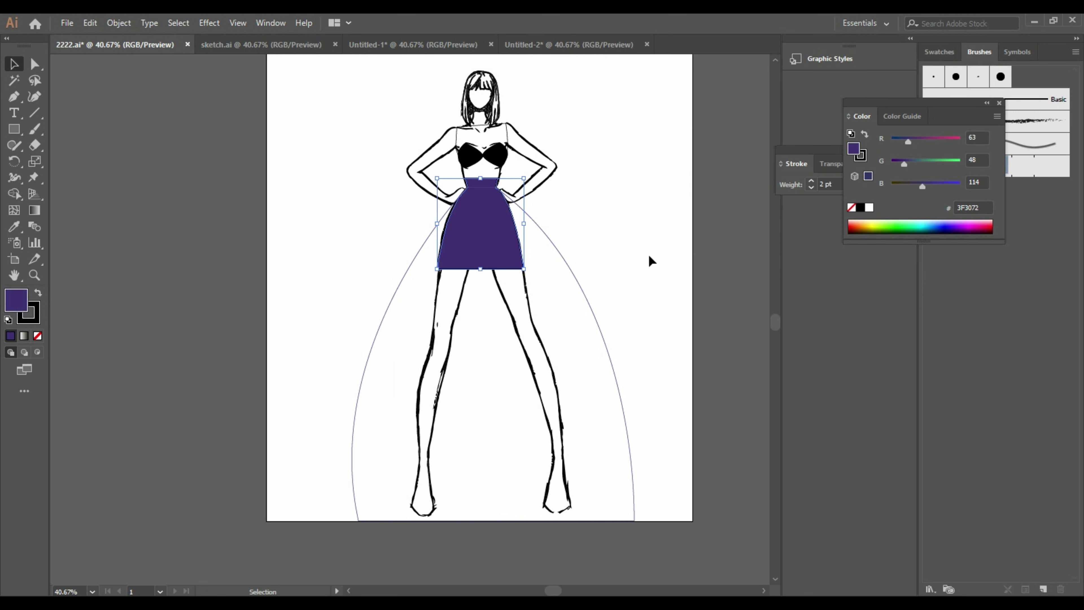
Fill the overskirt with the Grid 1cm Lines pattern from the Basic Graphics_Lines swatch library.
{"action": "left_click", "coordinate": [557, 249]}
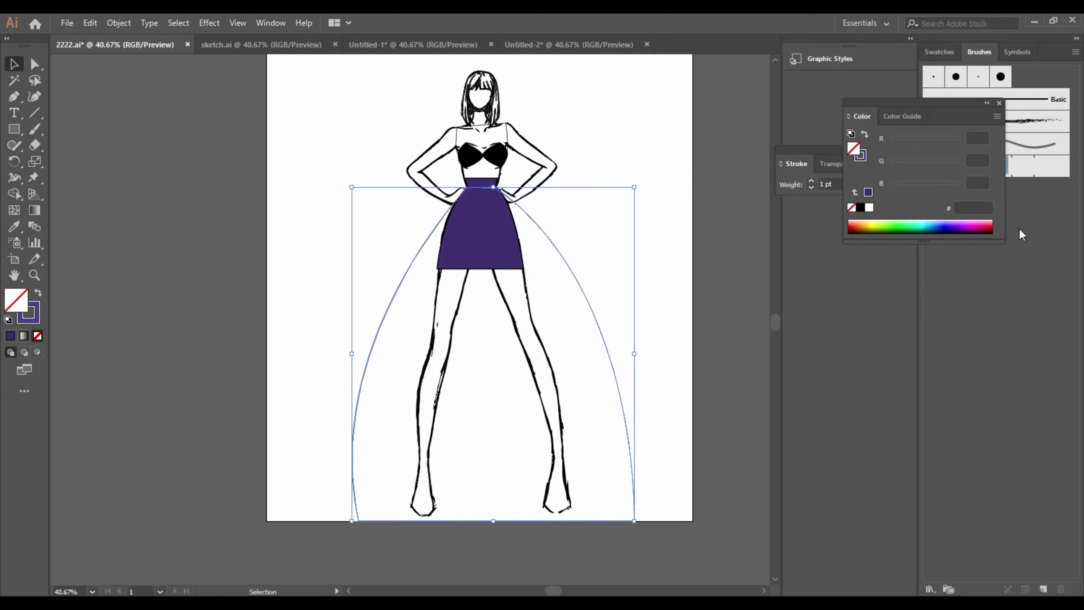
{"action": "left_click", "coordinate": [999, 103]}
{"action": "left_click", "coordinate": [938, 52]}
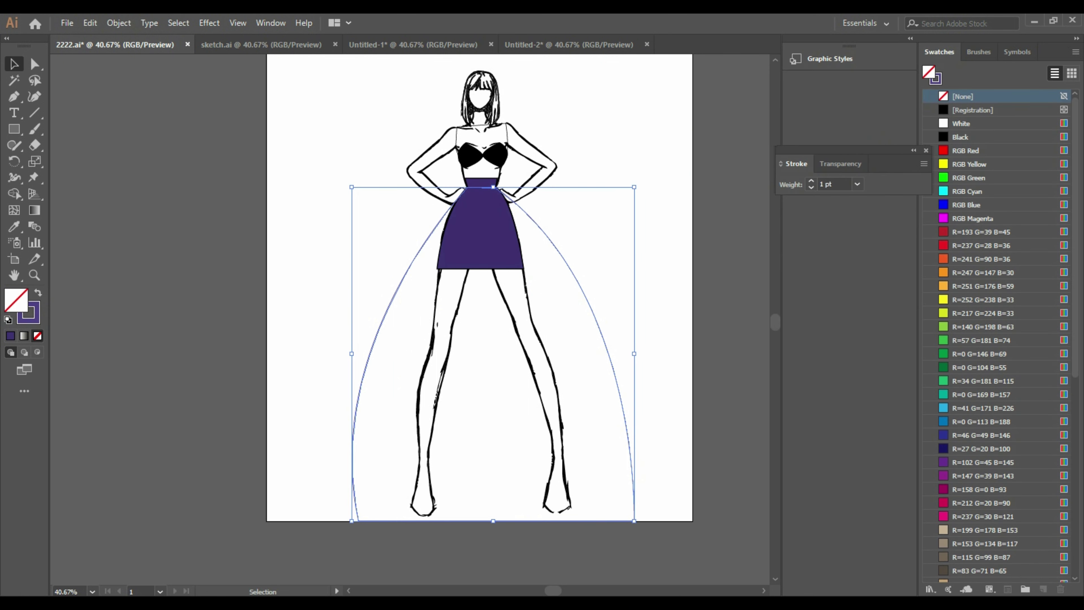
{"action": "left_click", "coordinate": [930, 590]}
{"action": "mouse_move", "coordinate": [982, 433]}
{"action": "mouse_move", "coordinate": [895, 452]}
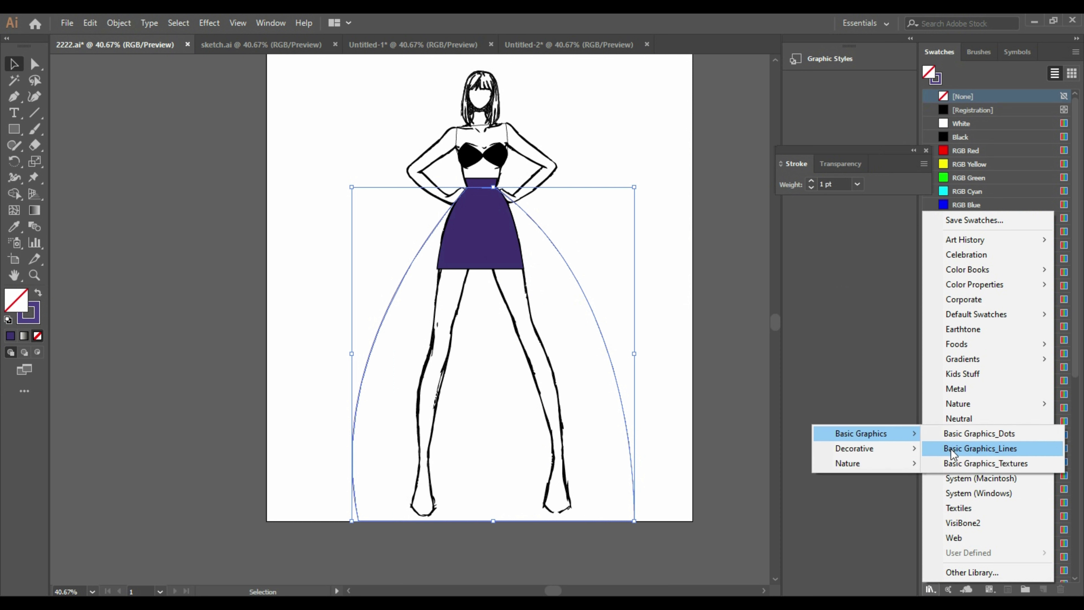
{"action": "left_click", "coordinate": [950, 450]}
{"action": "left_click_drag", "start_coordinate": [570, 282], "coordinate": [782, 246]}
{"action": "left_click", "coordinate": [720, 291]}
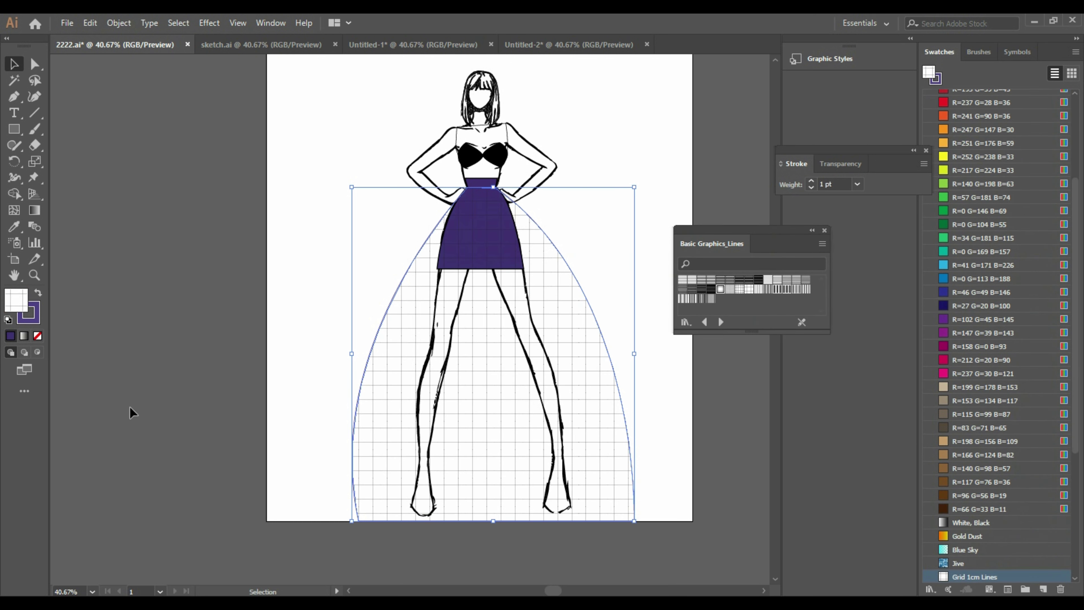
Close the pattern library and undo the overskirt's grid pattern fill, leaving its stroke colour as it is.
{"action": "left_click", "coordinate": [34, 314]}
{"action": "double_click", "coordinate": [37, 314]}
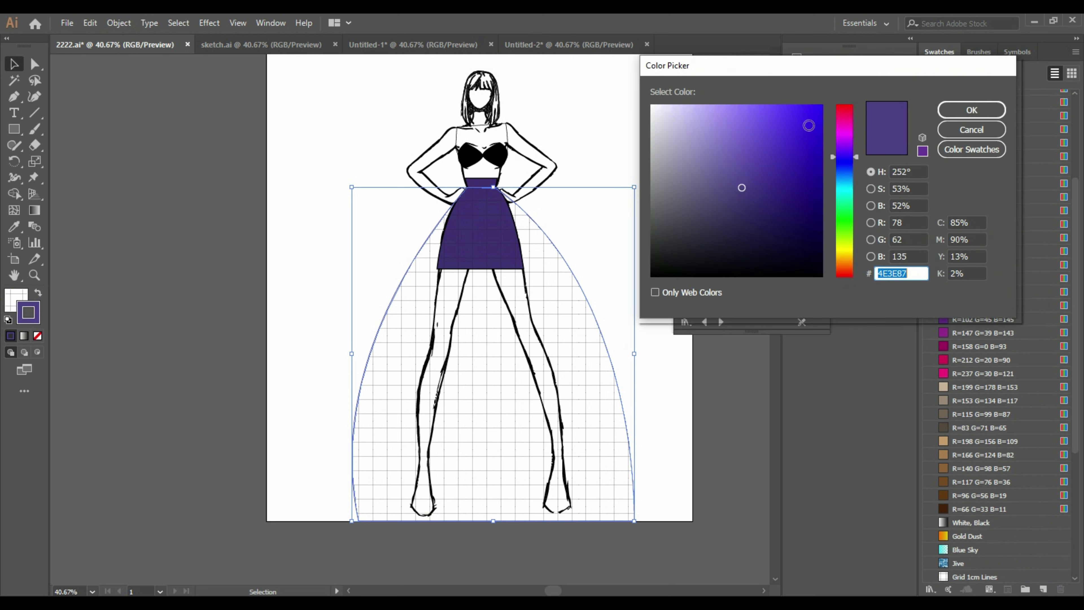
{"action": "left_click", "coordinate": [971, 130]}
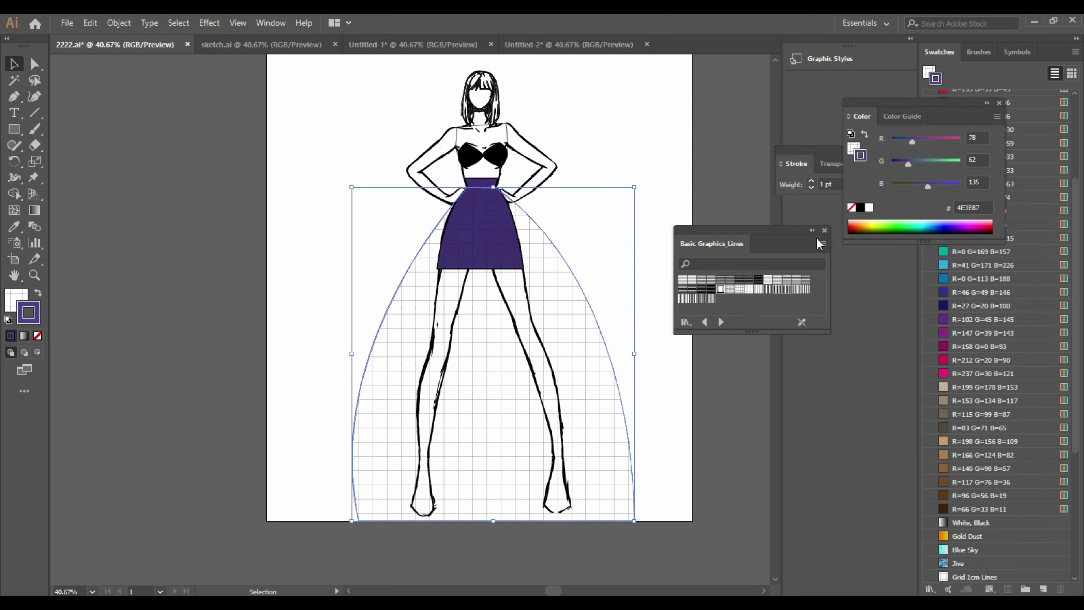
{"action": "left_click", "coordinate": [830, 234]}
{"action": "key", "text": "ctrl+z"}
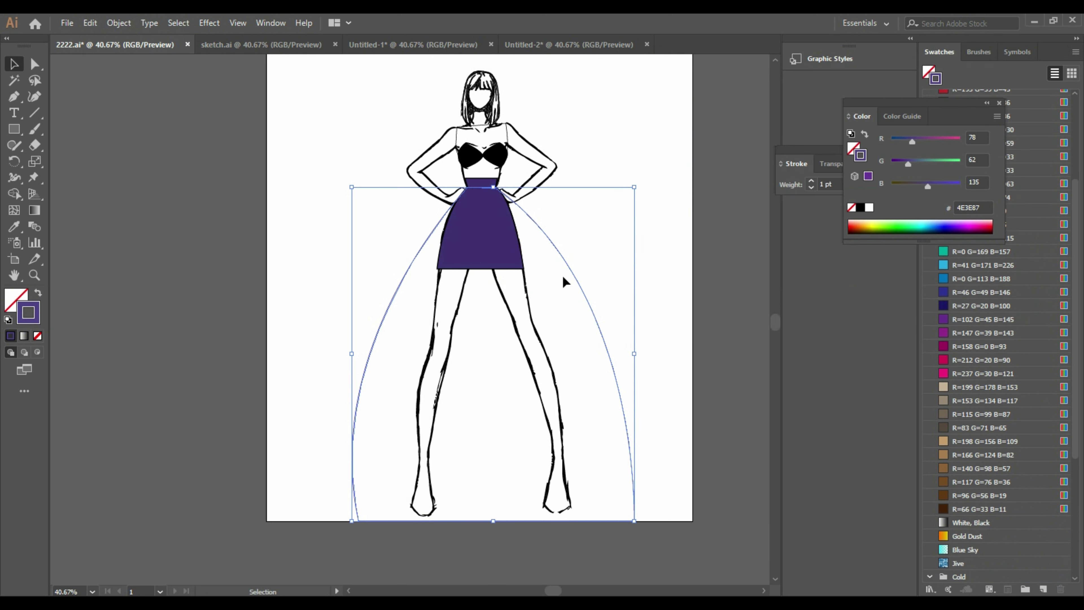
Set the overskirt's stroke colour to light violet 6C5DB5 and swap it to the fill.
{"action": "double_click", "coordinate": [30, 324]}
{"action": "left_click_drag", "start_coordinate": [733, 170], "coordinate": [735, 154]}
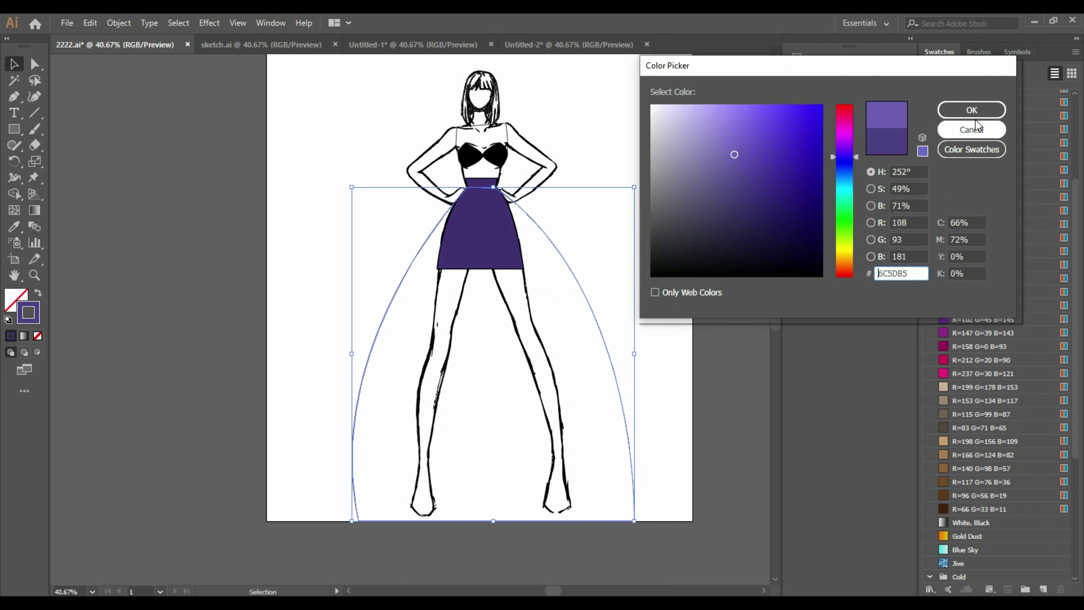
{"action": "left_click", "coordinate": [971, 110]}
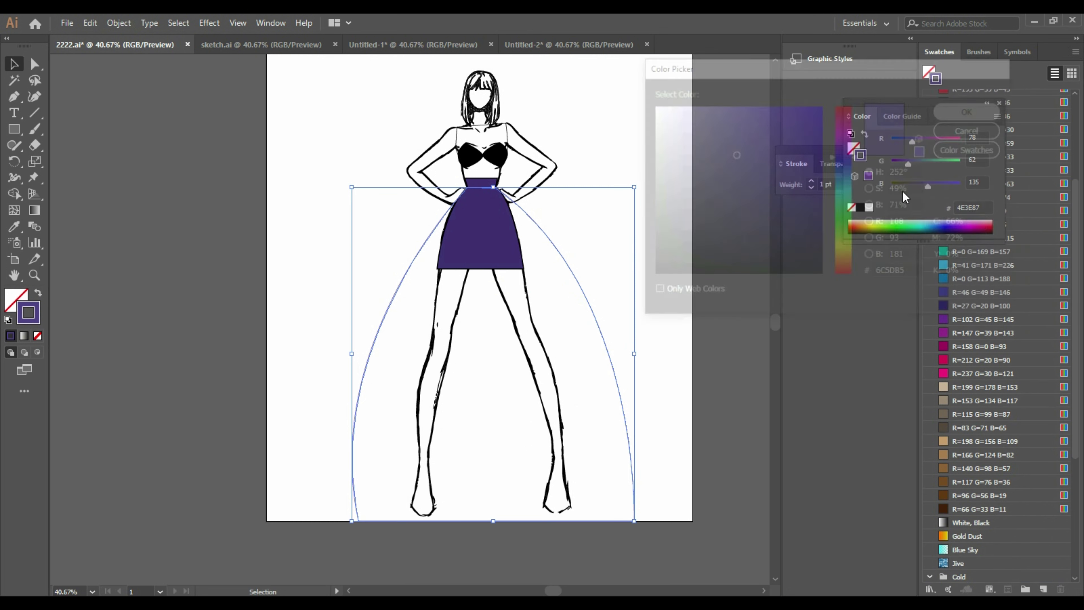
{"action": "left_click", "coordinate": [38, 294]}
Send the filled overskirt to the back, behind the figure and the mini skirt.
{"action": "right_click", "coordinate": [453, 353]}
{"action": "mouse_move", "coordinate": [574, 284]}
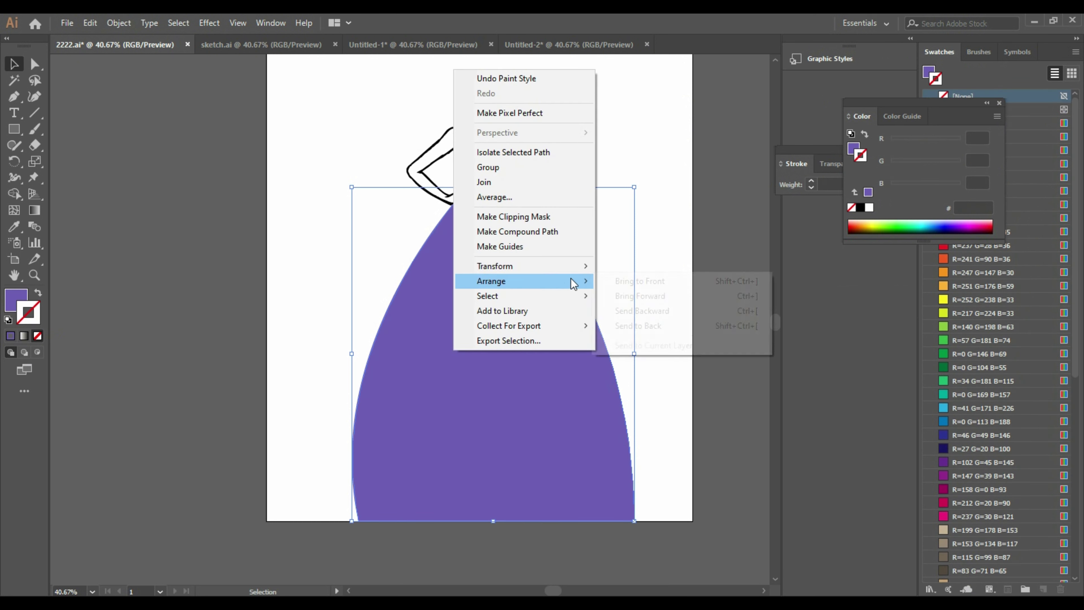
{"action": "left_click", "coordinate": [638, 326]}
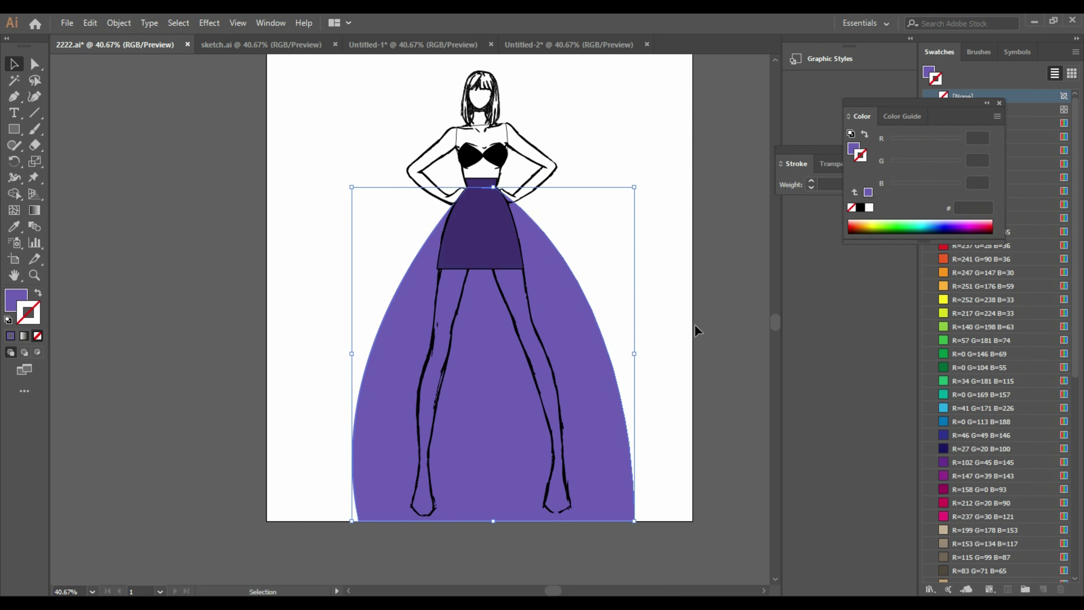
Widen the overskirt towards the artboard's left side while raising its hem slightly.
{"action": "left_click", "coordinate": [413, 299]}
{"action": "left_click_drag", "start_coordinate": [349, 187], "coordinate": [349, 187]}
{"action": "left_click_drag", "start_coordinate": [348, 521], "coordinate": [328, 517]}
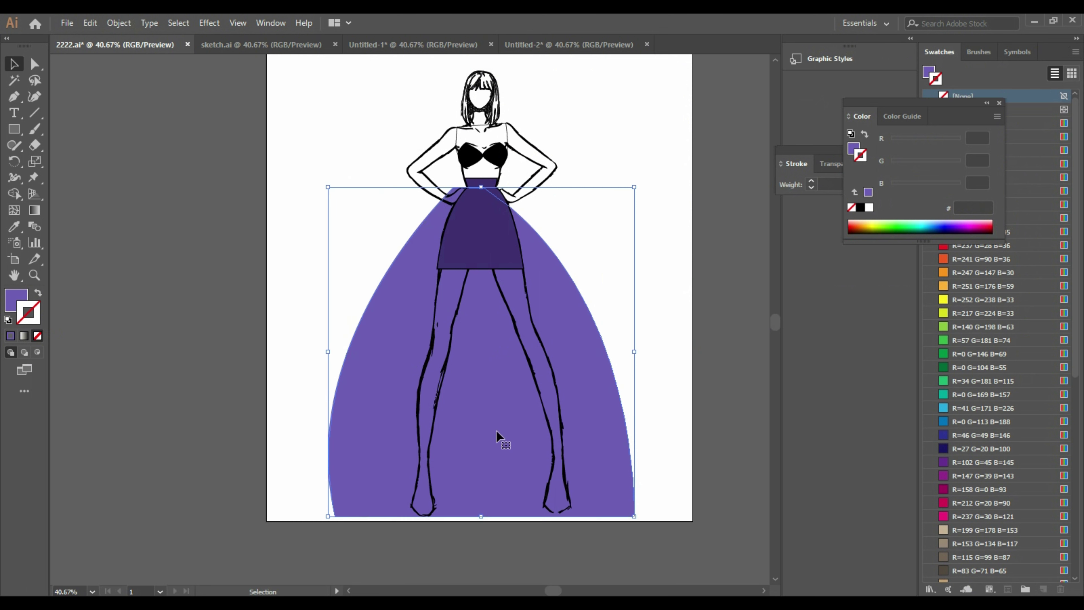
Move the overskirt up to the mini skirt's waistline and stretch its hem down to the artboard's lower edge.
{"action": "left_click_drag", "start_coordinate": [576, 302], "coordinate": [589, 294]}
{"action": "left_click", "coordinate": [755, 326]}
{"action": "left_click", "coordinate": [627, 498]}
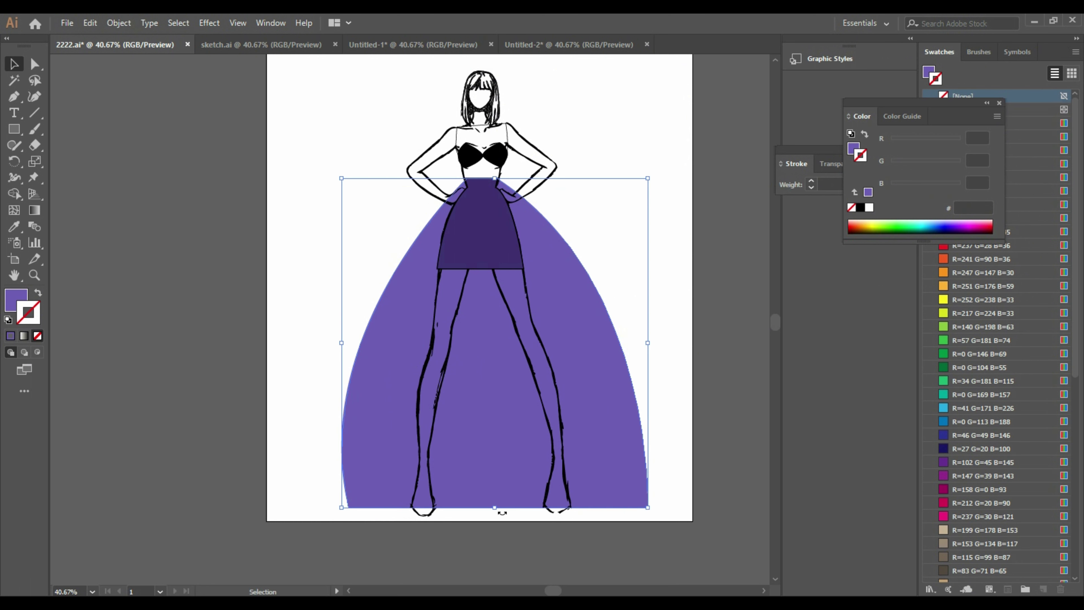
{"action": "left_click_drag", "start_coordinate": [495, 510], "coordinate": [492, 519]}
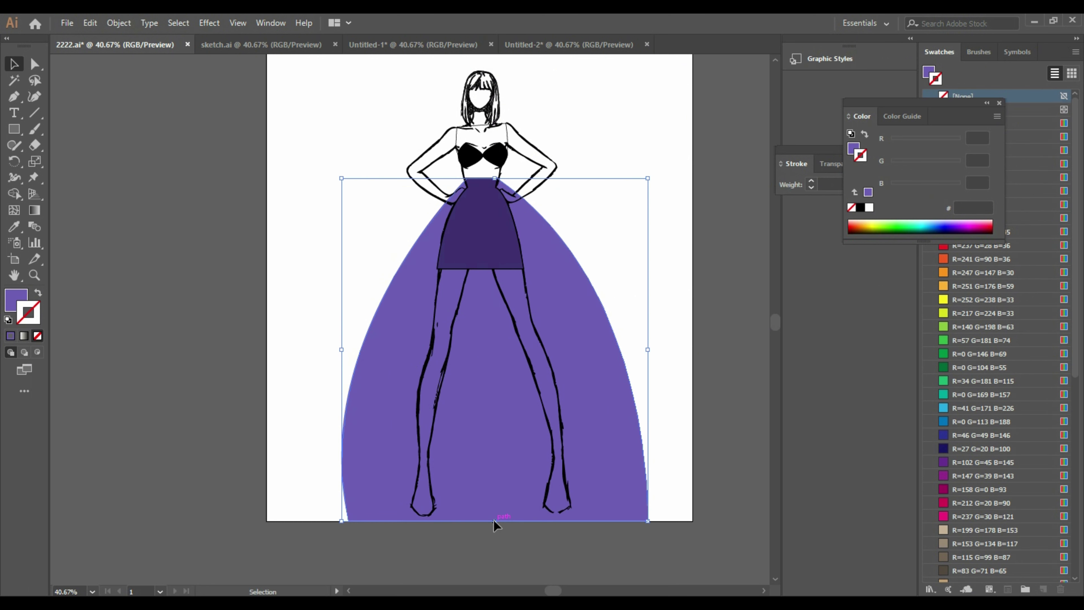
Deselect the overskirt and close the floating Color panel.
{"action": "scroll", "coordinate": [776, 383], "scroll_direction": "down", "scroll_amount": 5}
{"action": "scroll", "coordinate": [553, 341], "scroll_direction": "up", "scroll_amount": 5}
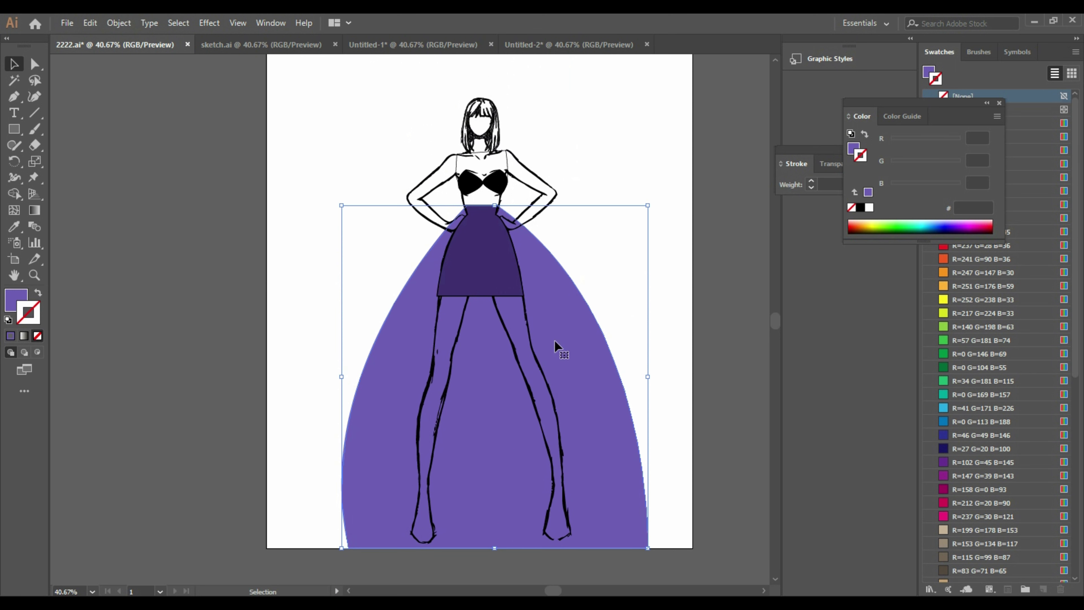
{"action": "left_click", "coordinate": [637, 164]}
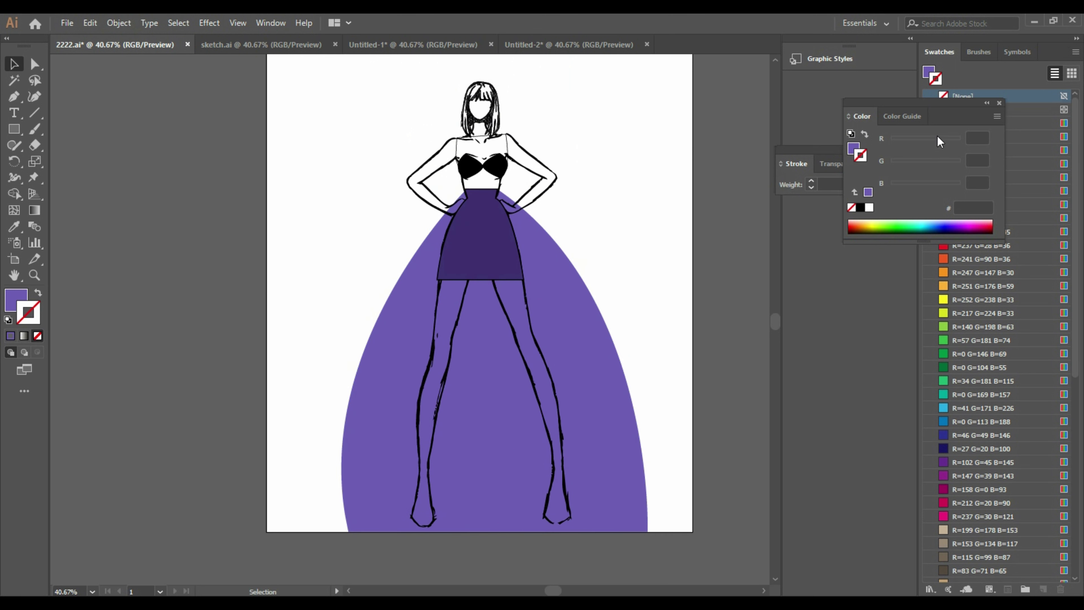
{"action": "left_click", "coordinate": [999, 103]}
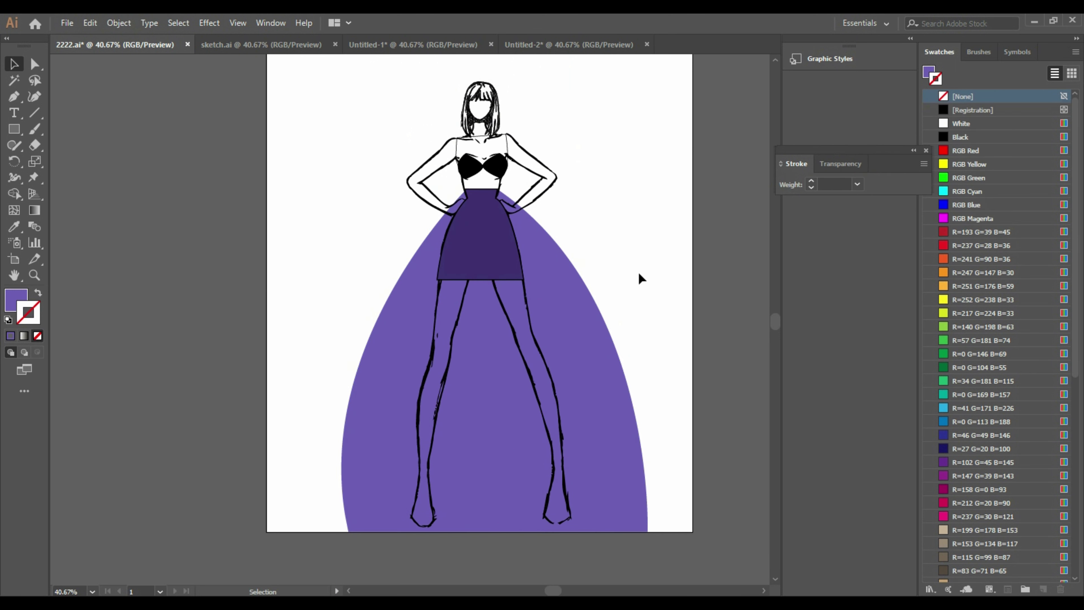
Lighten the overskirt's fill to pale lavender BDB4FC and deselect it.
{"action": "left_click", "coordinate": [338, 481]}
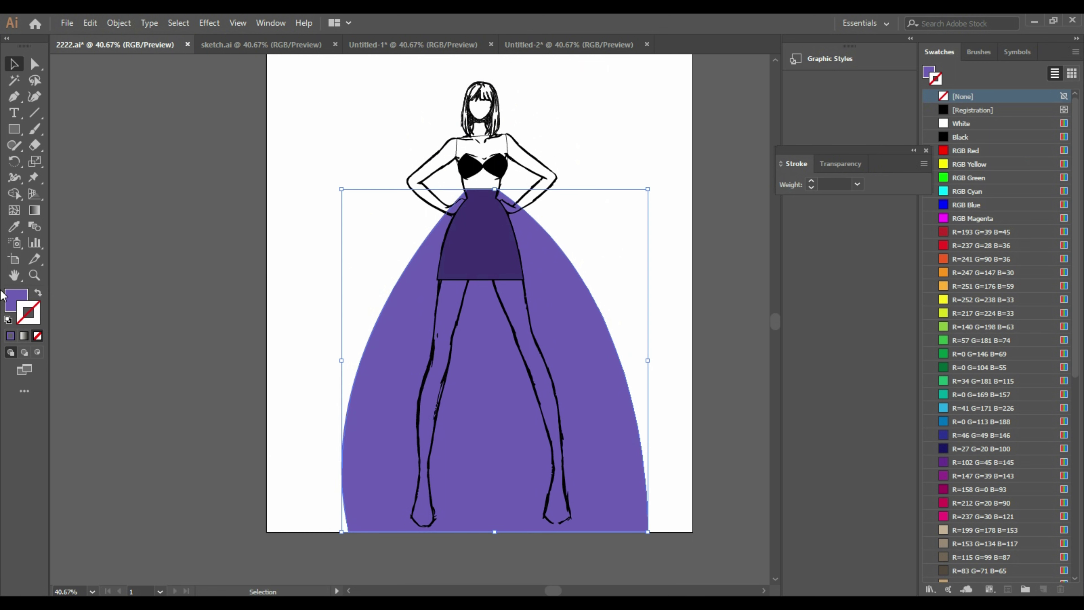
{"action": "double_click", "coordinate": [16, 299]}
{"action": "left_click_drag", "start_coordinate": [716, 138], "coordinate": [722, 106]}
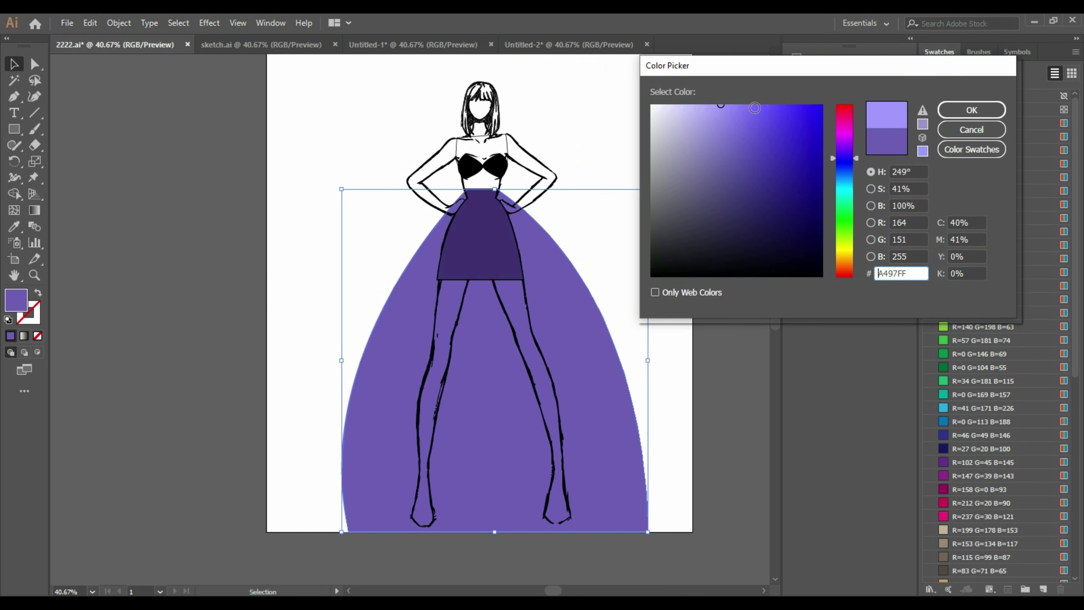
{"action": "left_click_drag", "start_coordinate": [716, 151], "coordinate": [699, 106]}
{"action": "left_click", "coordinate": [950, 111]}
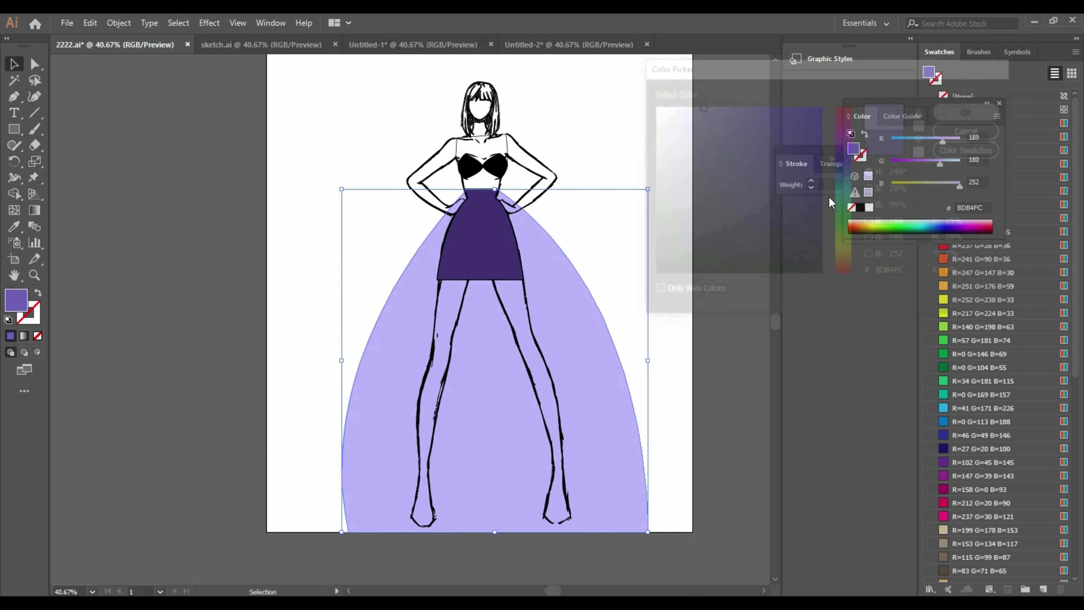
{"action": "left_click", "coordinate": [669, 344]}
{"action": "left_click", "coordinate": [533, 243]}
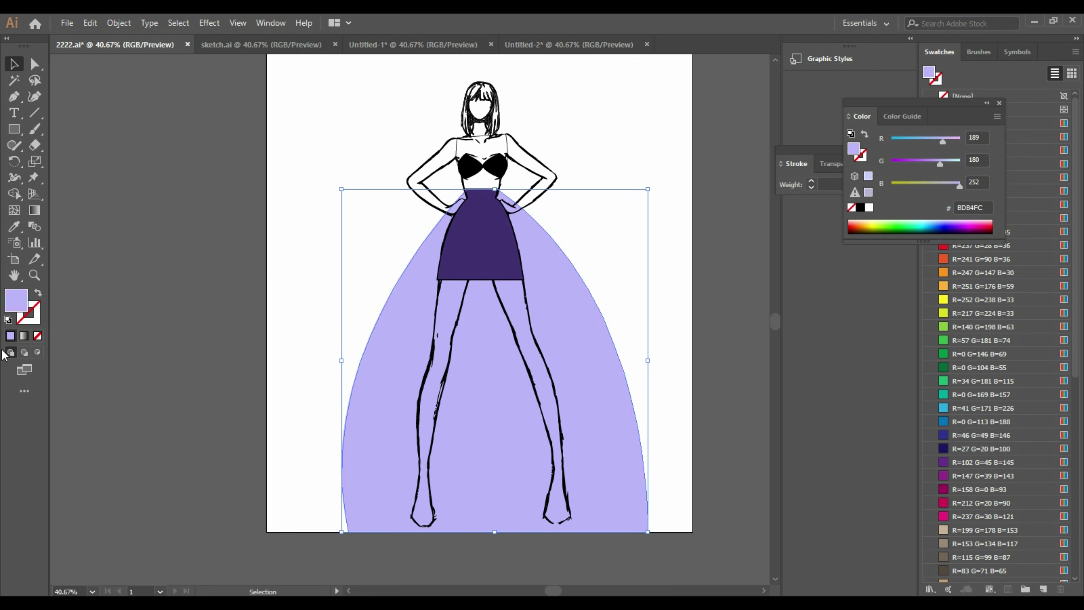
{"action": "left_click", "coordinate": [328, 386]}
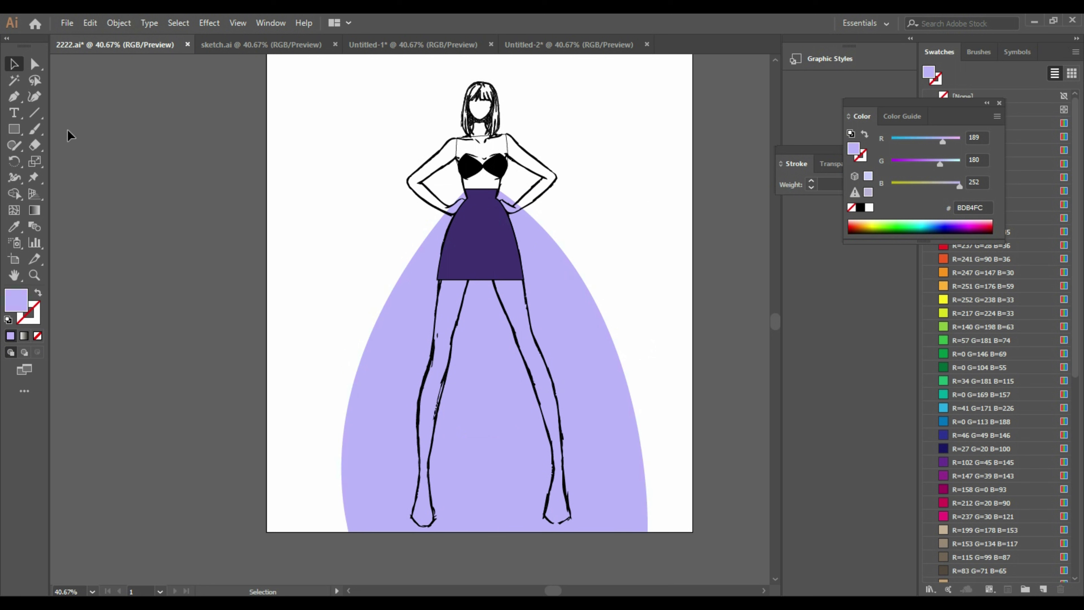
Draw a closed fold panel with the Pen tool from the left end of the waistline to the hem, about 26 mm wide there.
{"action": "left_click", "coordinate": [14, 97]}
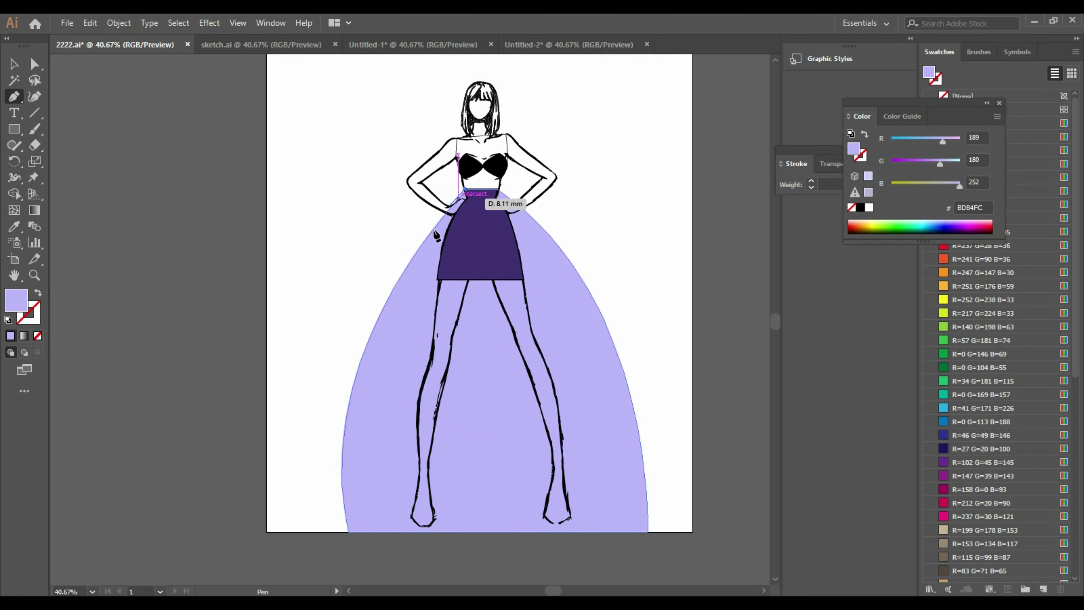
{"action": "left_click", "coordinate": [464, 188]}
{"action": "left_click_drag", "start_coordinate": [370, 529], "coordinate": [394, 553]}
{"action": "left_click", "coordinate": [372, 532]}
{"action": "left_click", "coordinate": [410, 531]}
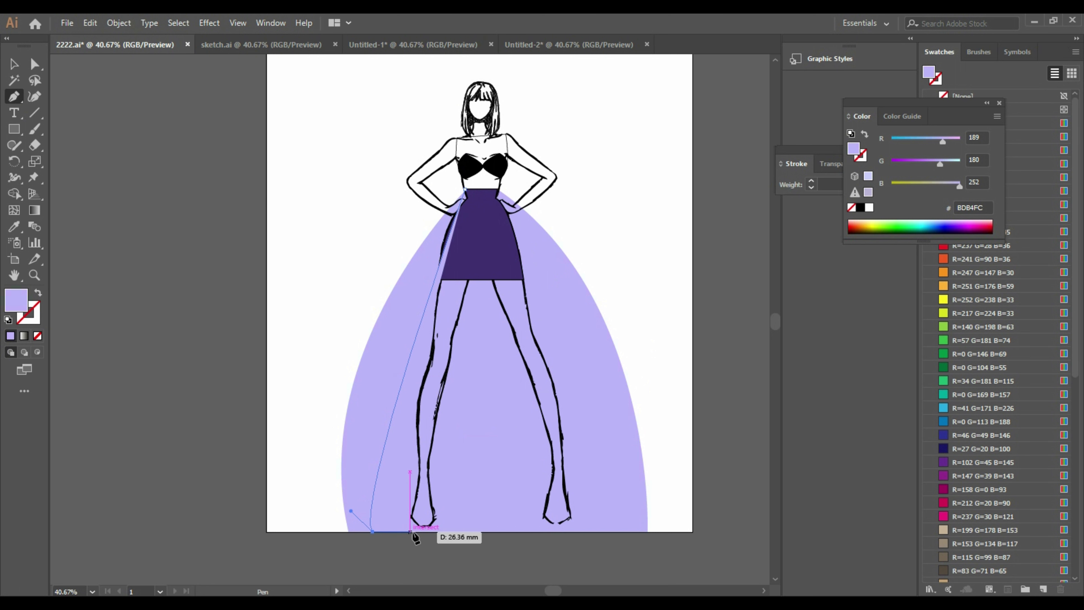
{"action": "left_click", "coordinate": [464, 190]}
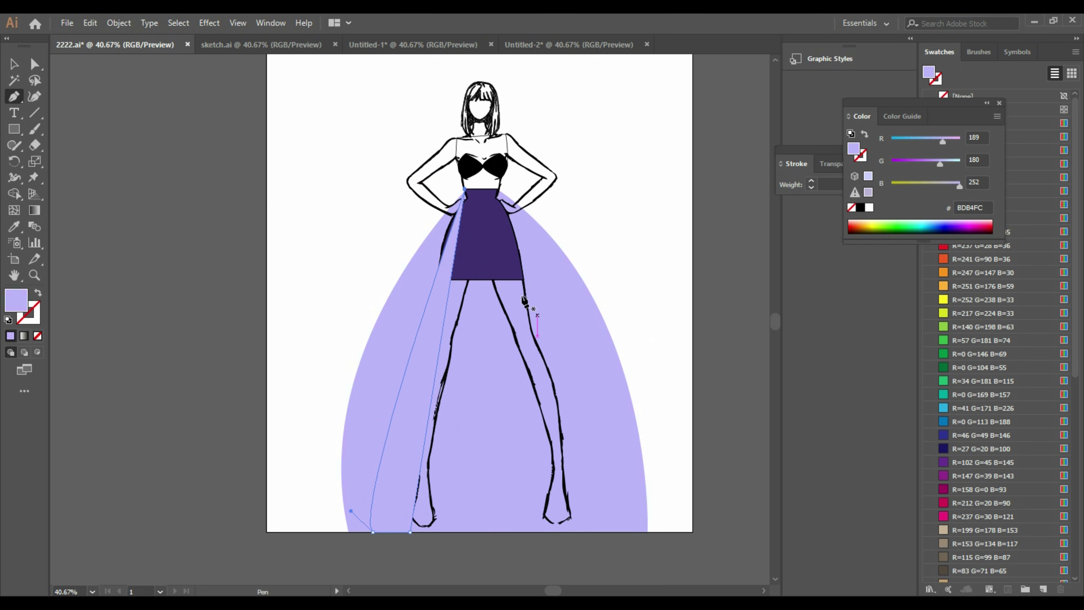
Draw a matching fold panel with a curved outer edge from the waistline's right end to the hem beyond the right foot.
{"action": "left_click", "coordinate": [497, 189]}
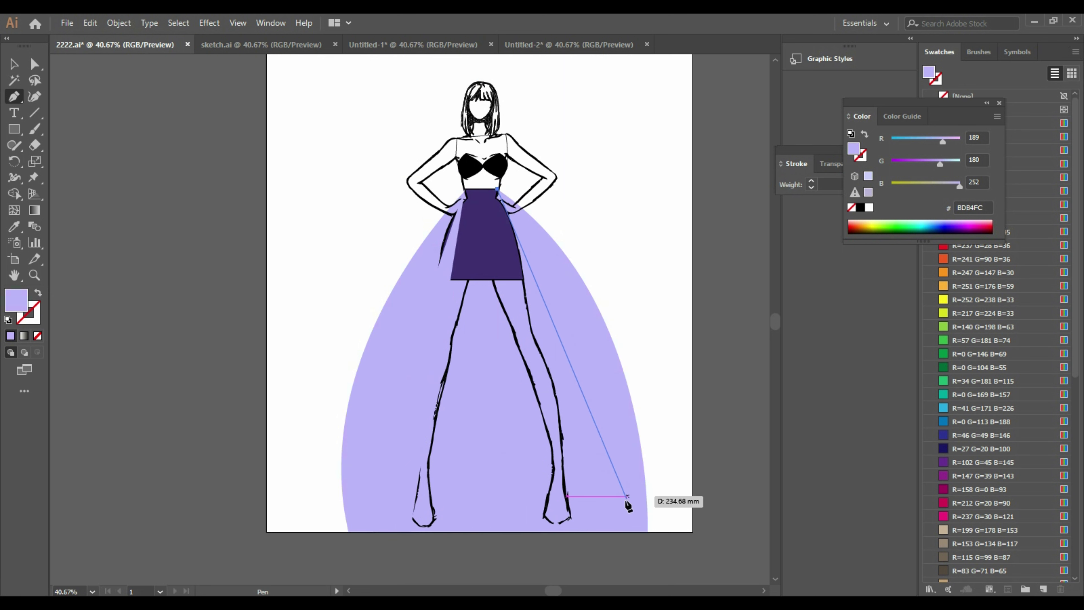
{"action": "left_click_drag", "start_coordinate": [619, 532], "coordinate": [602, 436]}
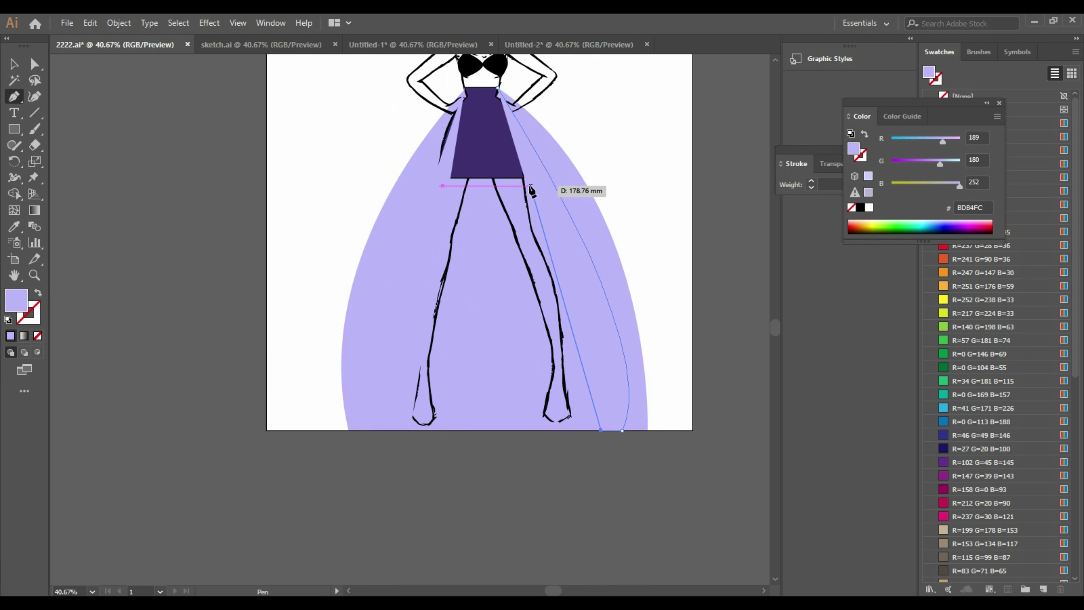
{"action": "scroll", "coordinate": [675, 329], "scroll_direction": "up", "scroll_amount": 3}
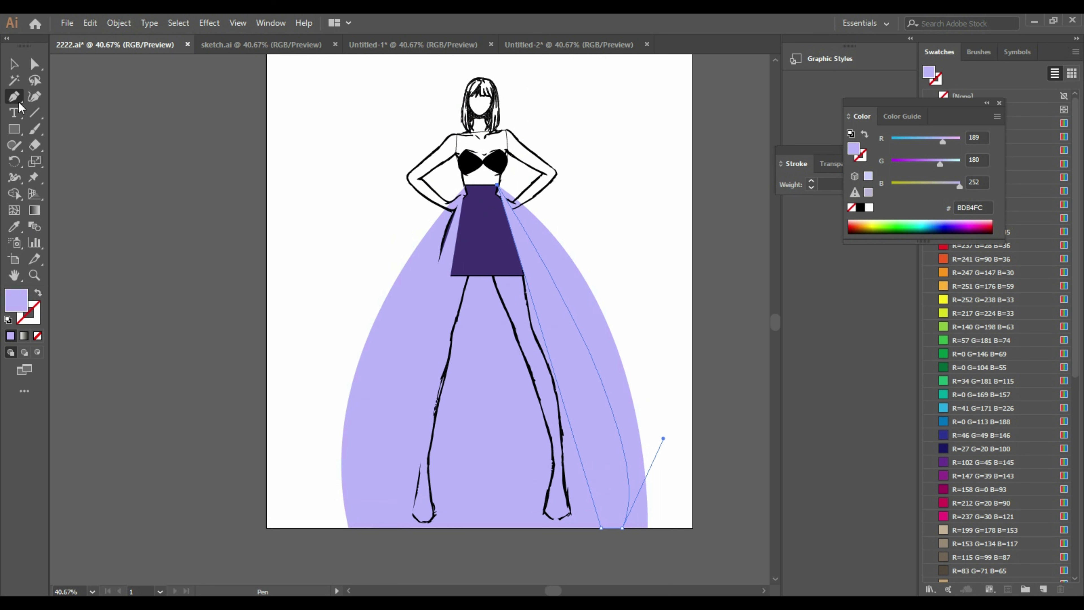
Draw a narrow straight-sided fold panel from the middle of the waistline to the hem beside the left foot.
{"action": "left_click", "coordinate": [479, 185]}
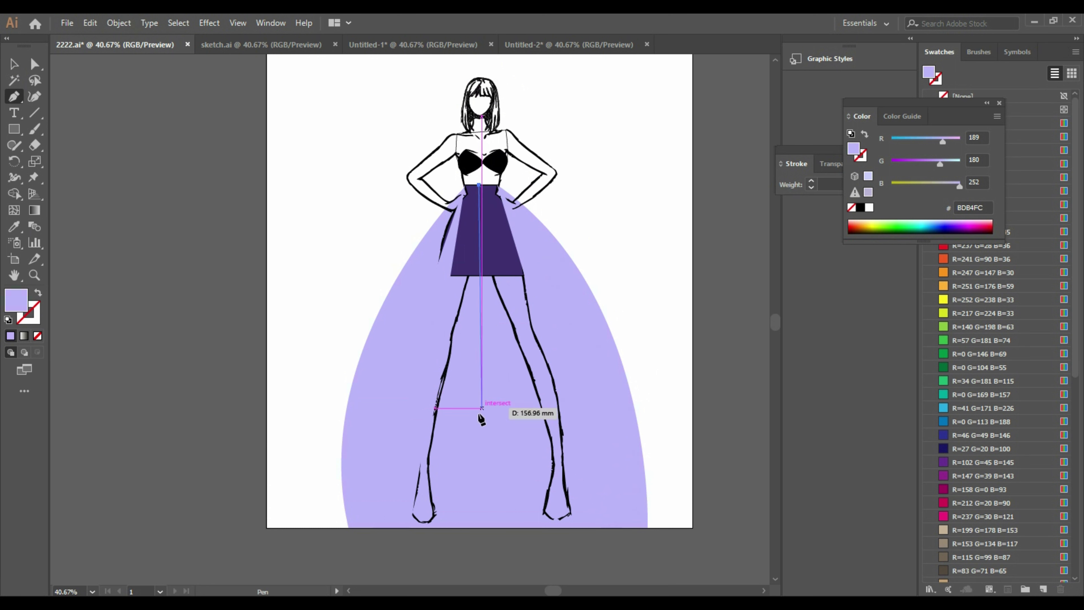
{"action": "left_click", "coordinate": [428, 527]}
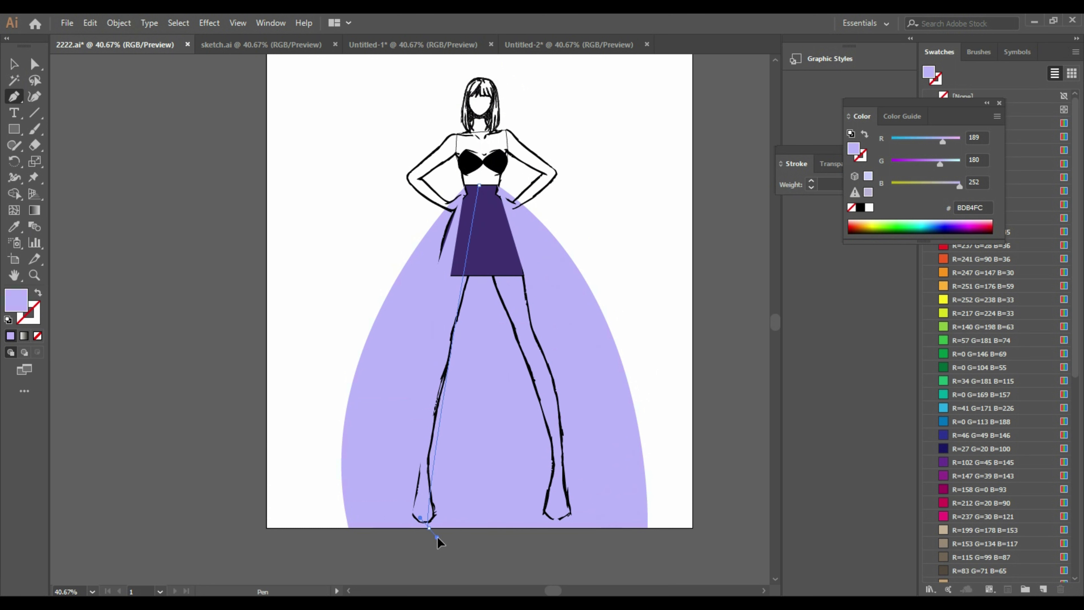
{"action": "left_click", "coordinate": [456, 528]}
{"action": "left_click", "coordinate": [479, 185]}
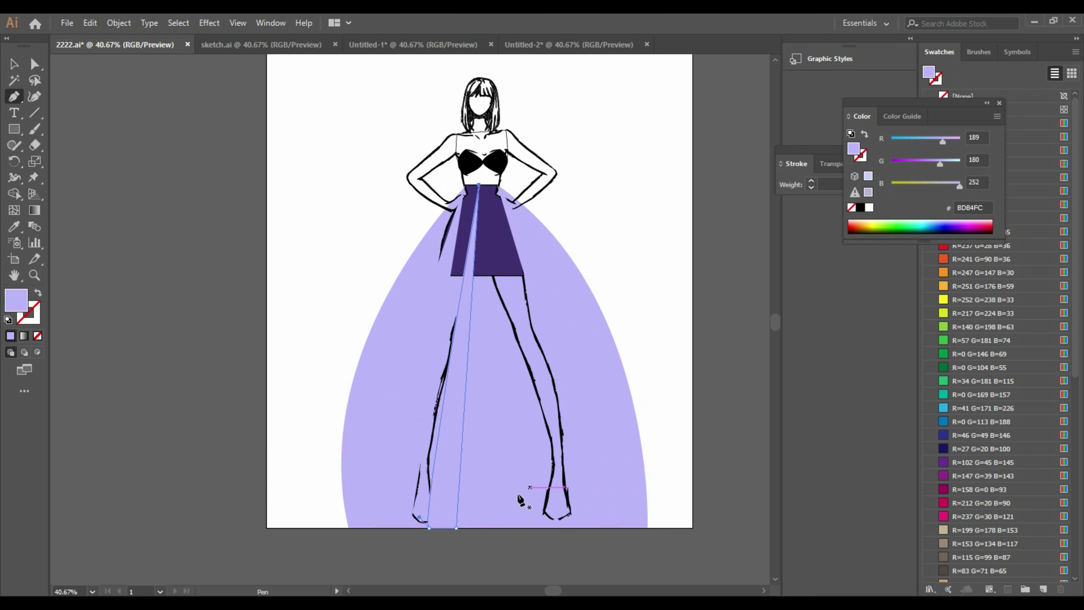
Draw a fourth fold panel from the waistline just right of centre to the hem between the feet, about 32 mm wide there.
{"action": "left_click", "coordinate": [488, 184]}
{"action": "left_click", "coordinate": [482, 528]}
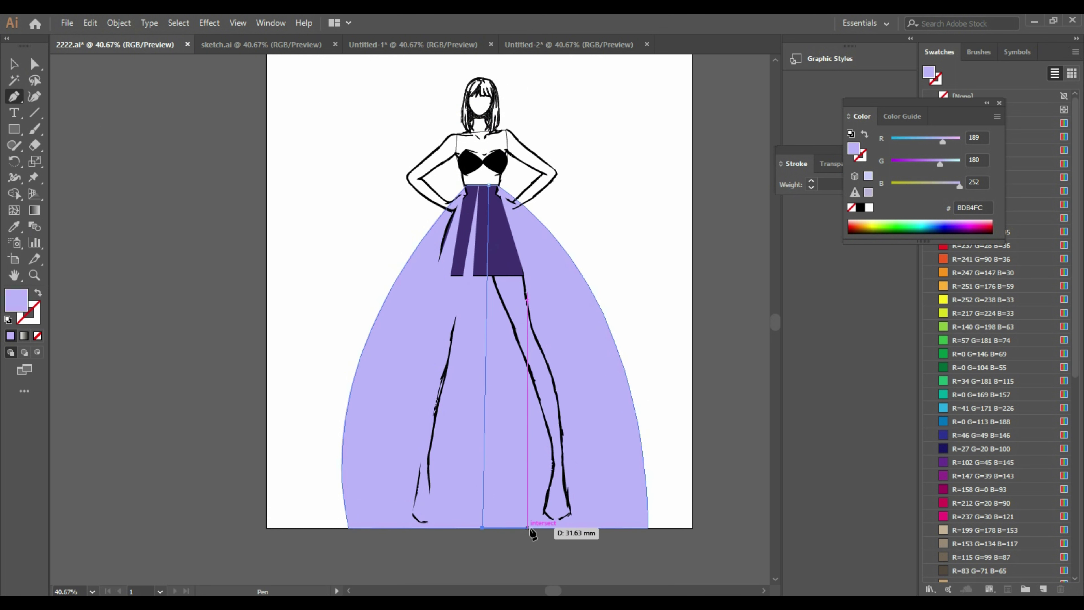
{"action": "left_click", "coordinate": [528, 528]}
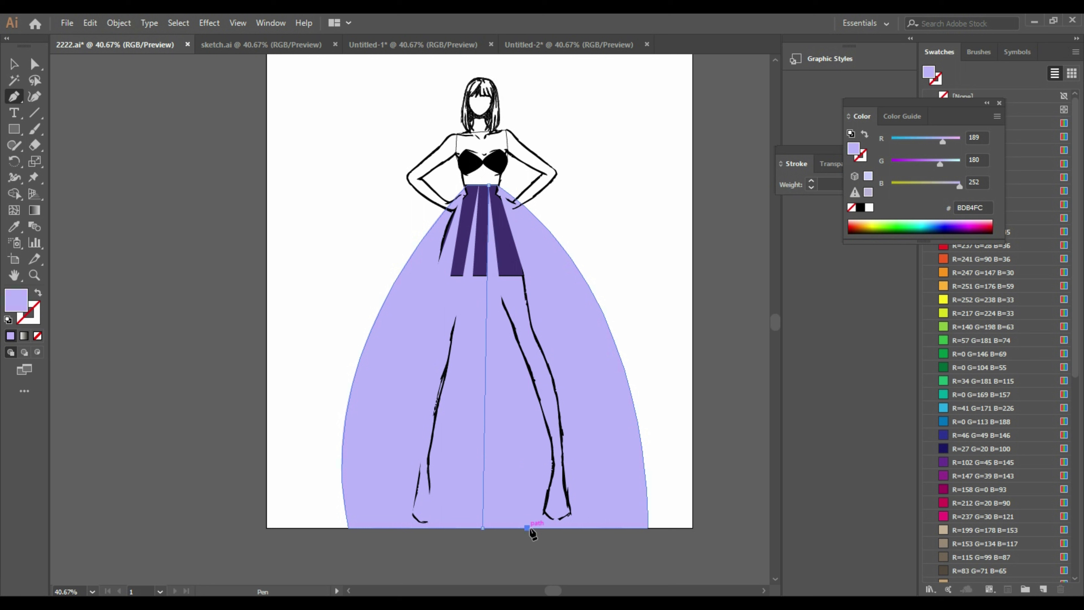
{"action": "left_click", "coordinate": [489, 184]}
Swap the fourth fold panel's fill and stroke, leaving no fill, and set its stroke colour to violet 534DAA.
{"action": "left_click", "coordinate": [13, 64]}
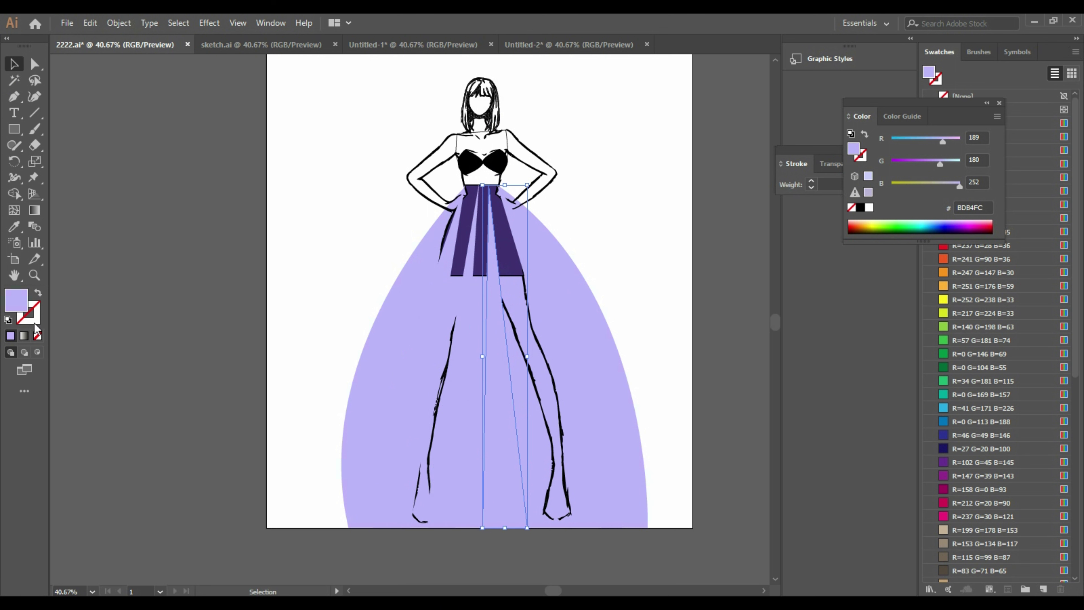
{"action": "left_click", "coordinate": [39, 294]}
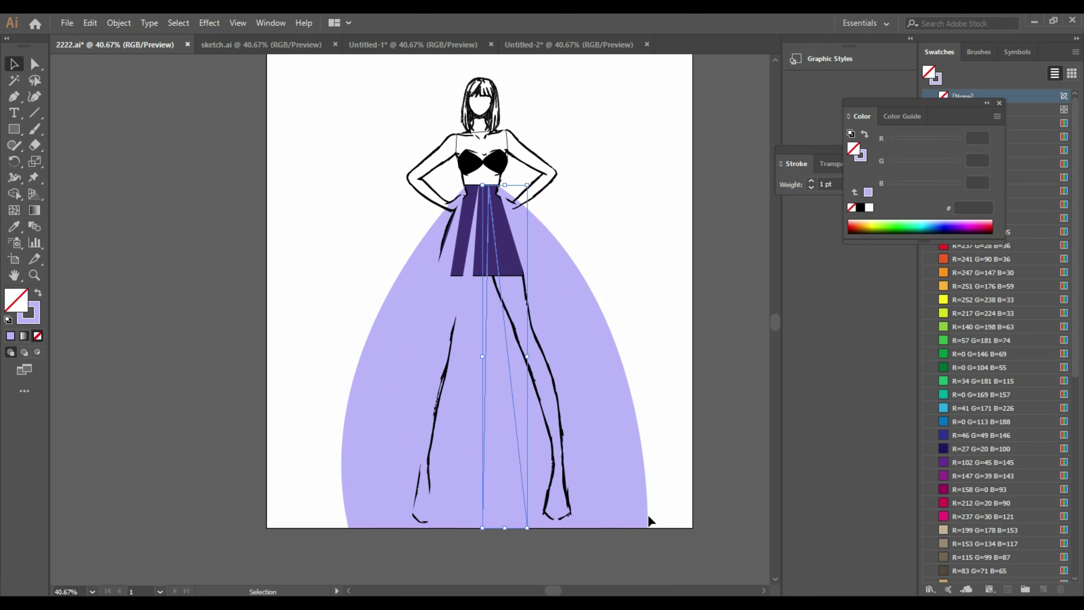
{"action": "double_click", "coordinate": [28, 314]}
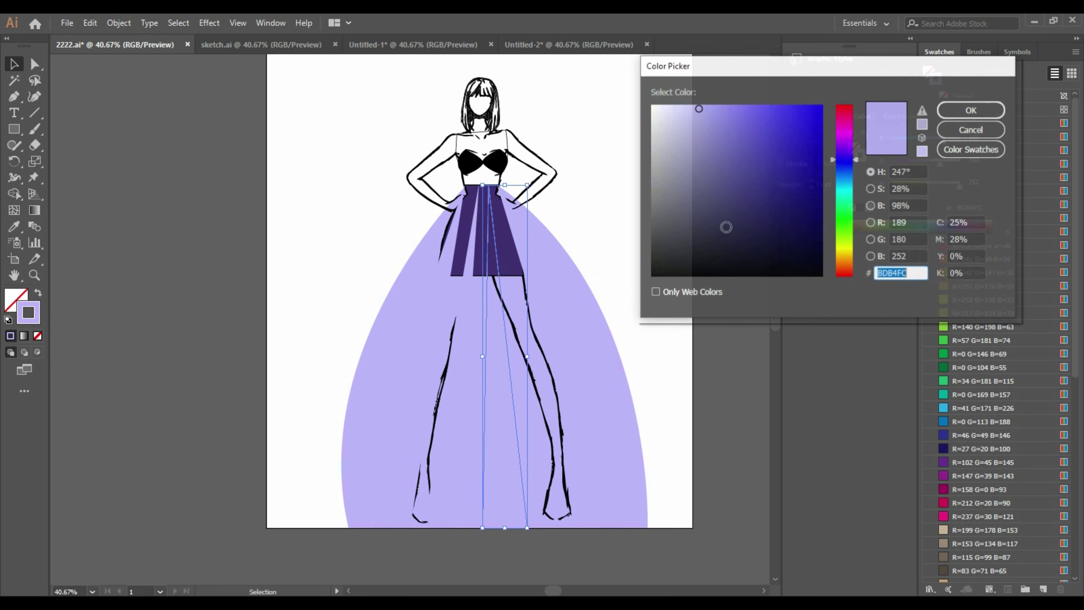
{"action": "type", "text": "000000"}
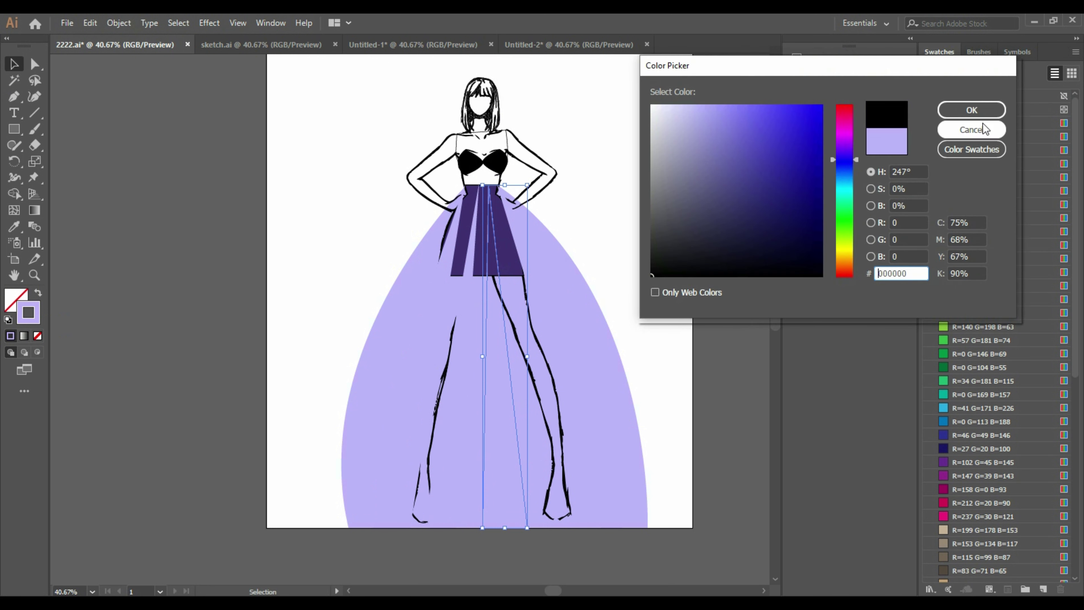
{"action": "left_click_drag", "start_coordinate": [731, 179], "coordinate": [746, 160]}
{"action": "left_click", "coordinate": [972, 109]}
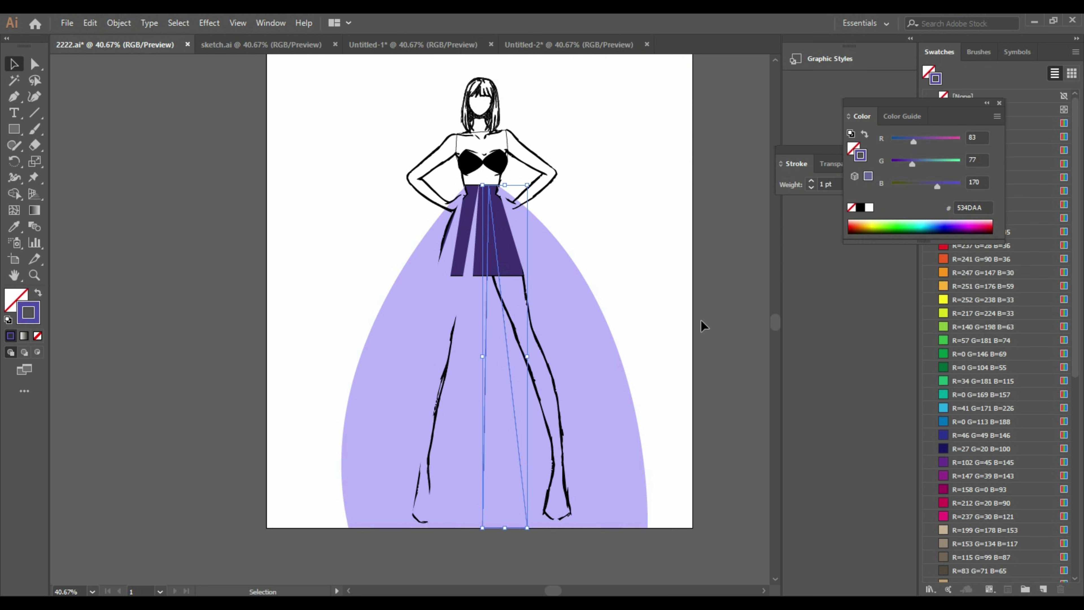
{"action": "left_click", "coordinate": [700, 320]}
Apply the violet 534DAA stroke to the other three fold panels, keeping their lavender fill.
{"action": "left_click", "coordinate": [610, 505]}
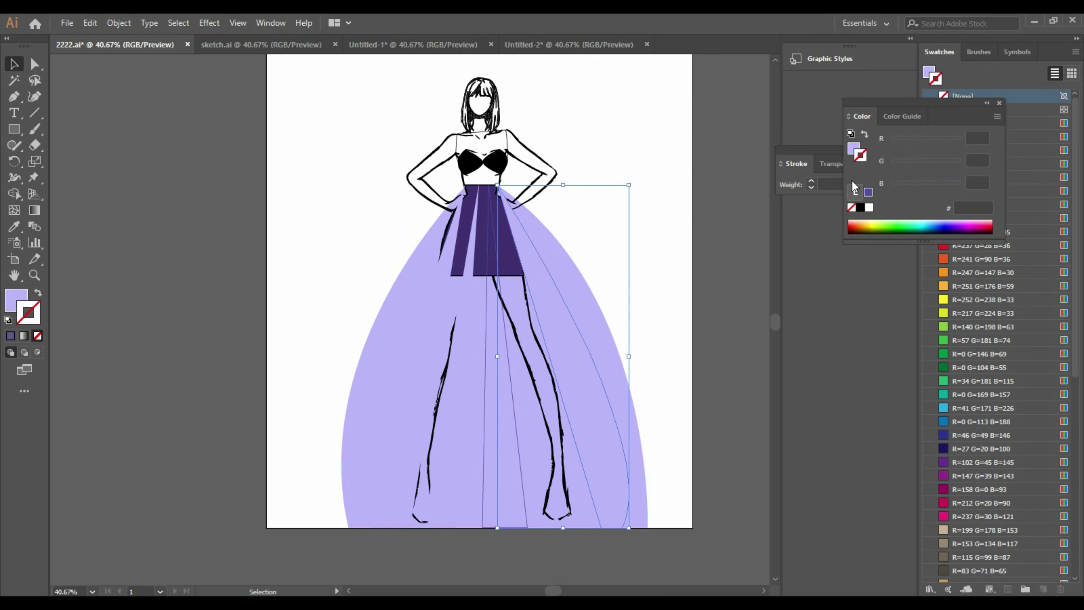
{"action": "left_click", "coordinate": [868, 193]}
{"action": "left_click", "coordinate": [646, 546]}
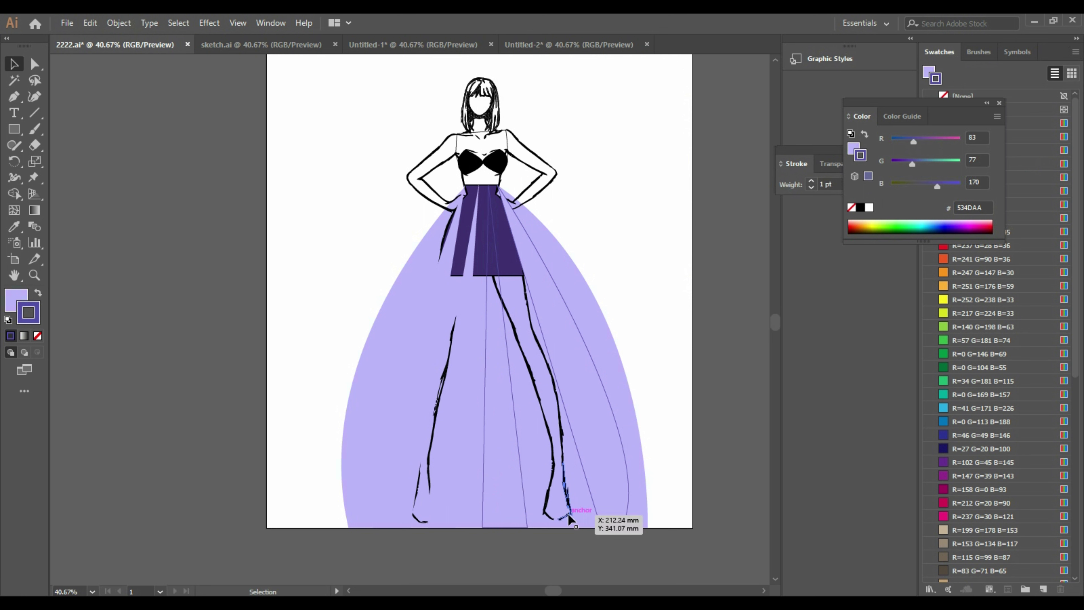
{"action": "left_click", "coordinate": [448, 503]}
{"action": "left_click", "coordinate": [449, 504]}
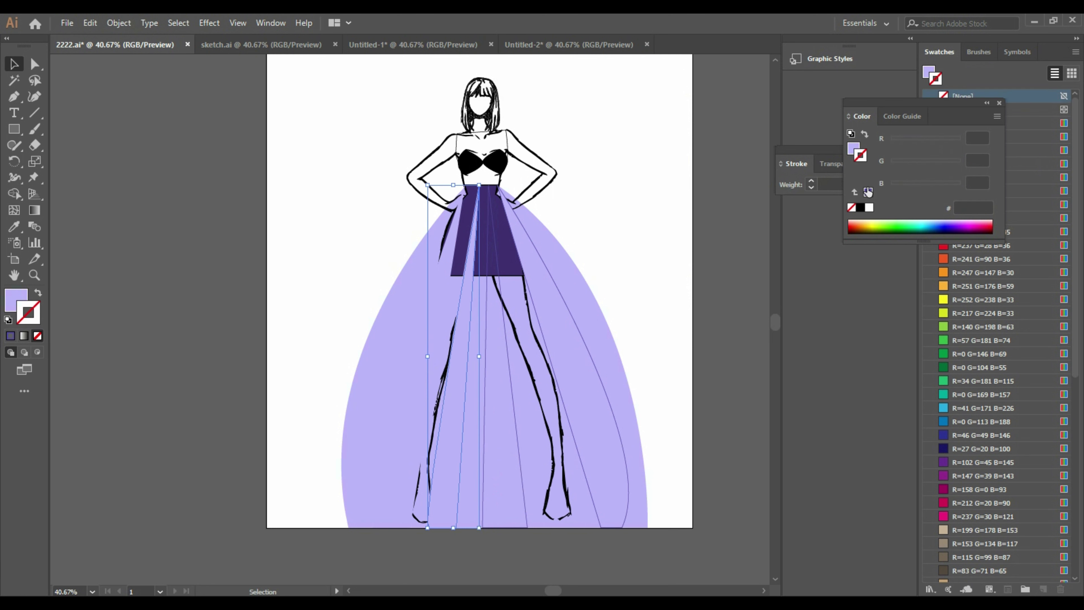
{"action": "left_click", "coordinate": [867, 193]}
{"action": "left_click", "coordinate": [382, 508]}
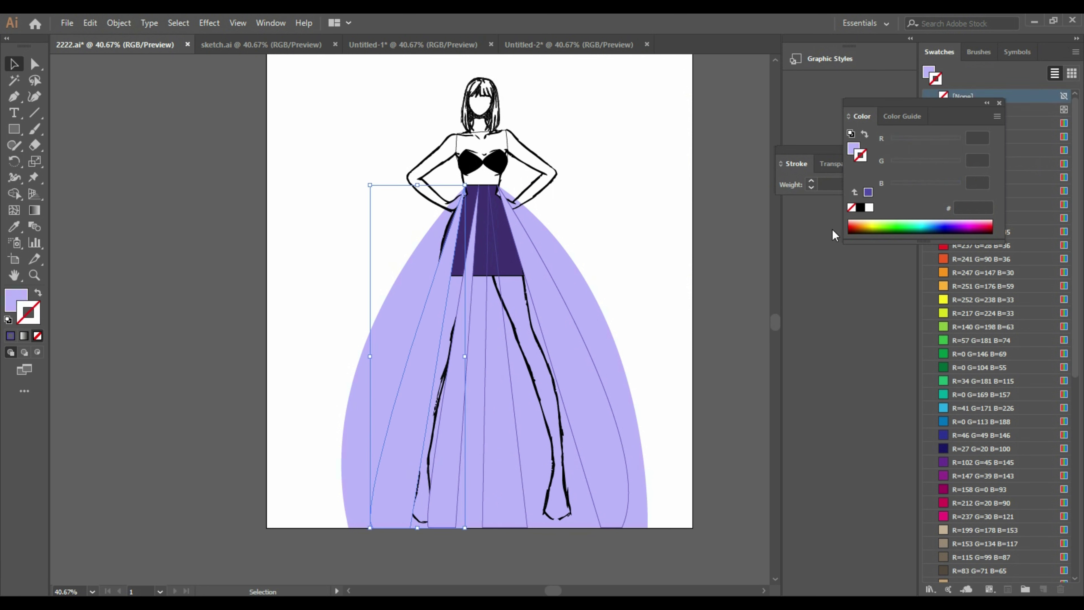
{"action": "left_click", "coordinate": [868, 193]}
Bring the figure sketch and the mini skirt in front of the overskirt's fold panels.
{"action": "left_click", "coordinate": [514, 320]}
{"action": "right_click", "coordinate": [512, 322]}
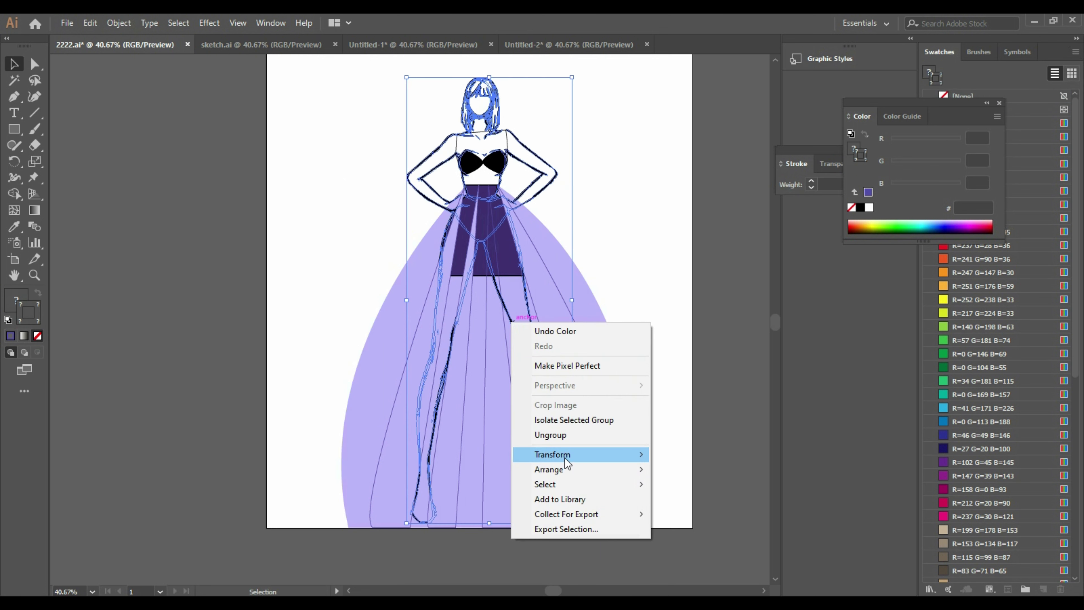
{"action": "mouse_move", "coordinate": [580, 468]}
{"action": "left_click", "coordinate": [685, 469]}
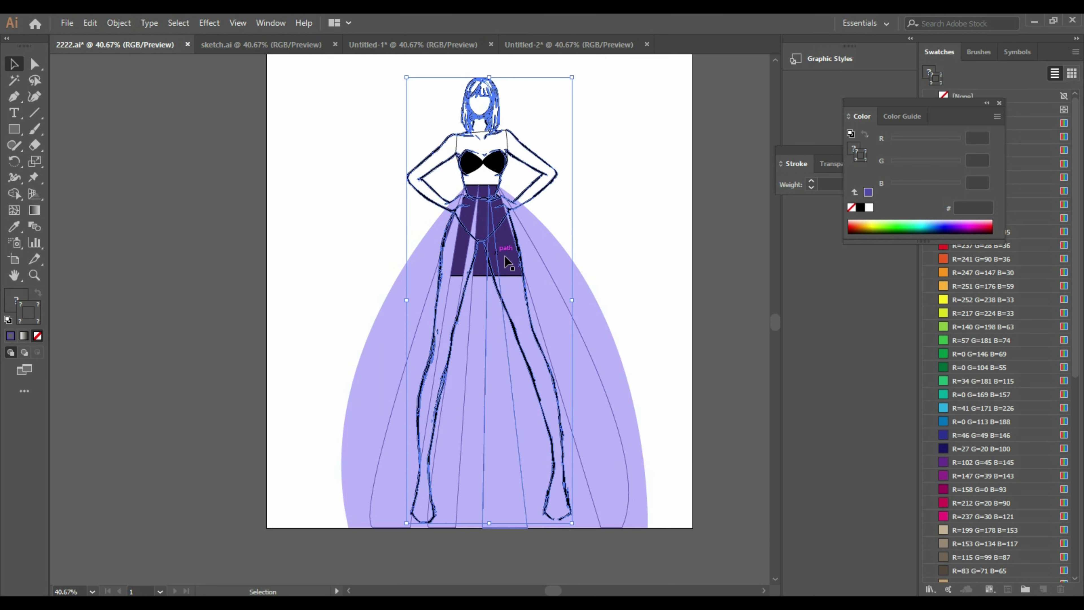
{"action": "left_click", "coordinate": [499, 291]}
Give the overskirt a black 000000 outline and raise its stroke weight by two increments.
{"action": "left_click", "coordinate": [405, 299]}
{"action": "left_click", "coordinate": [11, 336]}
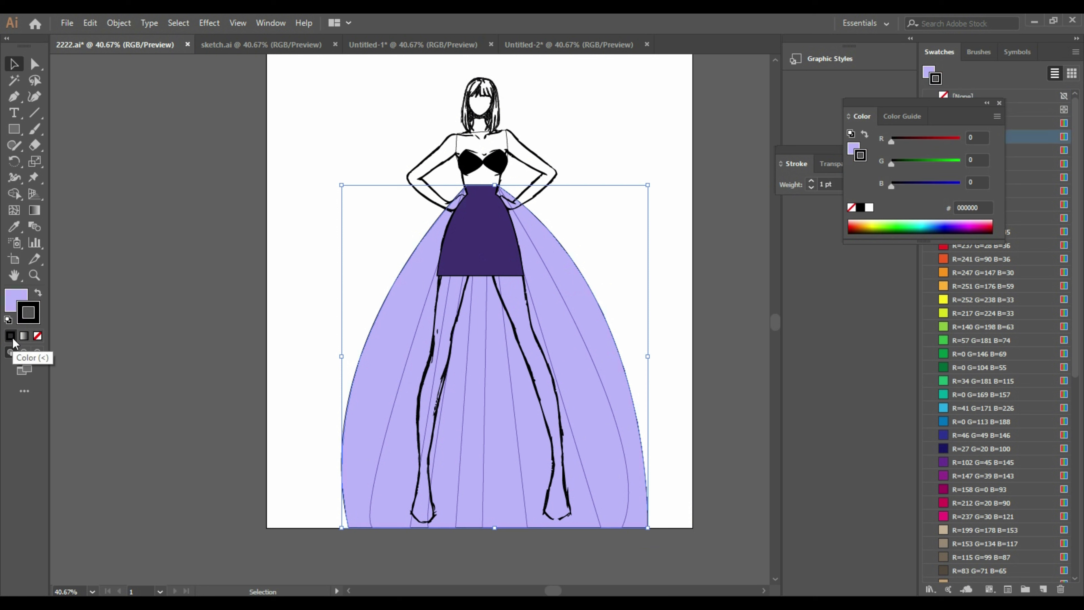
{"action": "left_click", "coordinate": [810, 180]}
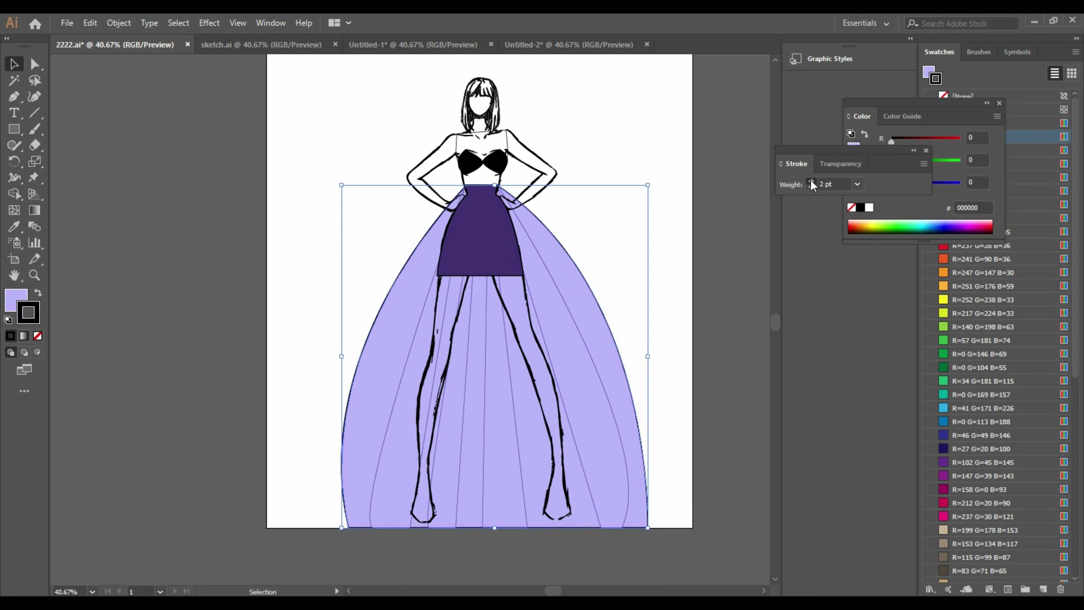
{"action": "left_click", "coordinate": [810, 180]}
{"action": "left_click", "coordinate": [690, 333]}
Set the rightmost fold panel's stroke to black 000000 with a weight of 2 pt.
{"action": "left_click", "coordinate": [625, 511]}
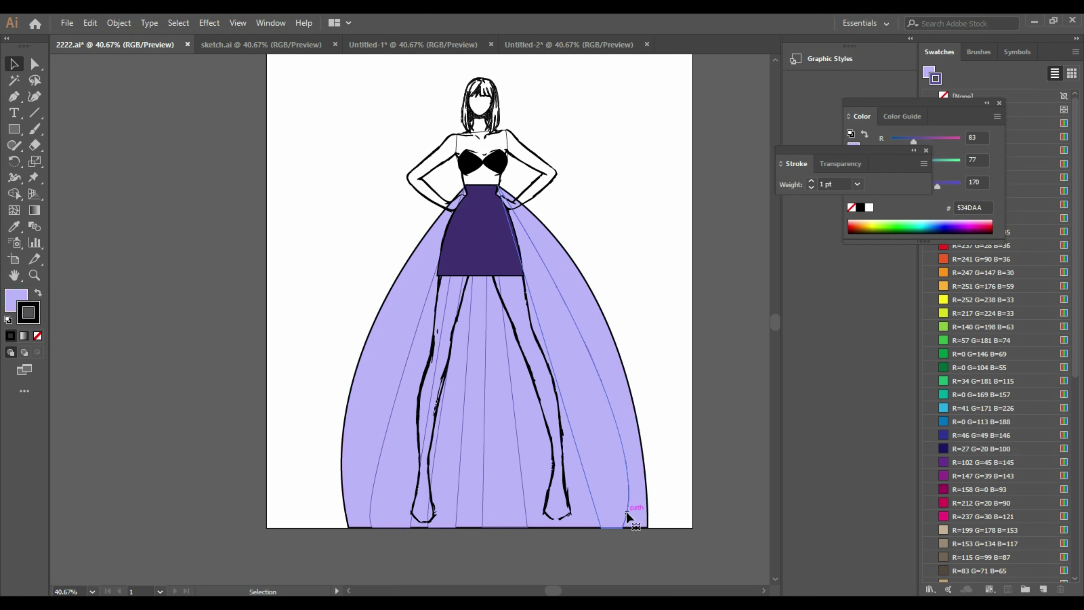
{"action": "left_click", "coordinate": [860, 208]}
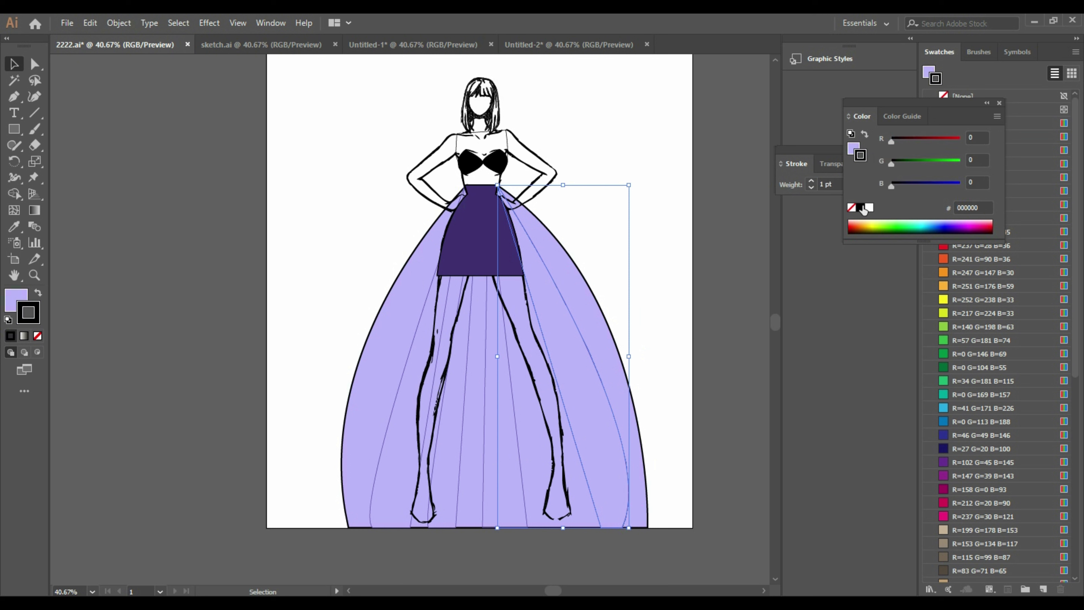
{"action": "left_click", "coordinate": [811, 180]}
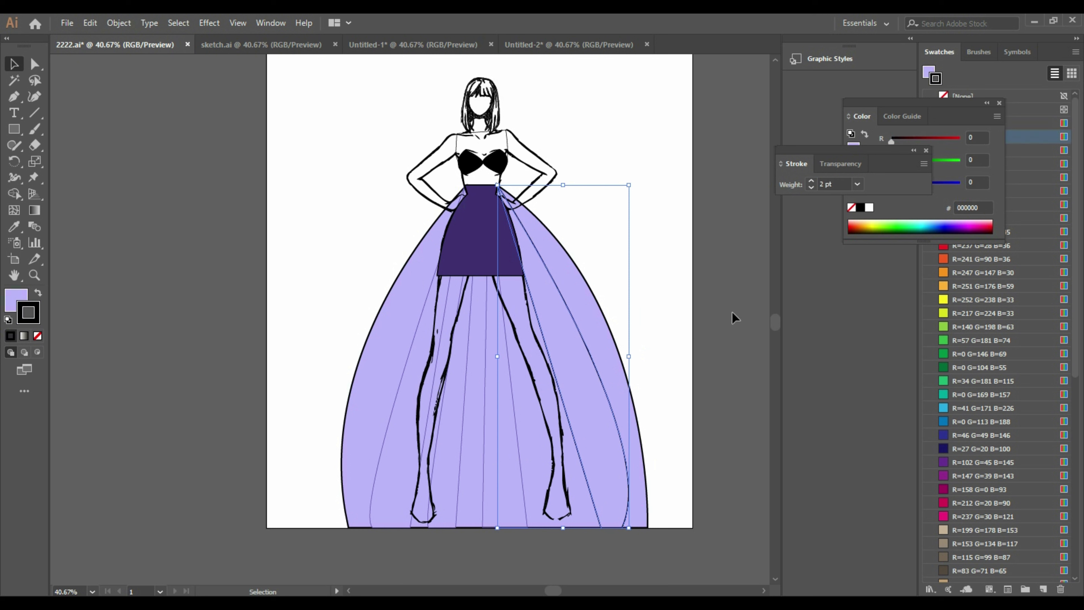
Set the stroke of the fold panel just right of the overskirt's centre to black 000000 at 2 pt.
{"action": "left_click", "coordinate": [526, 518]}
{"action": "left_click", "coordinate": [528, 522]}
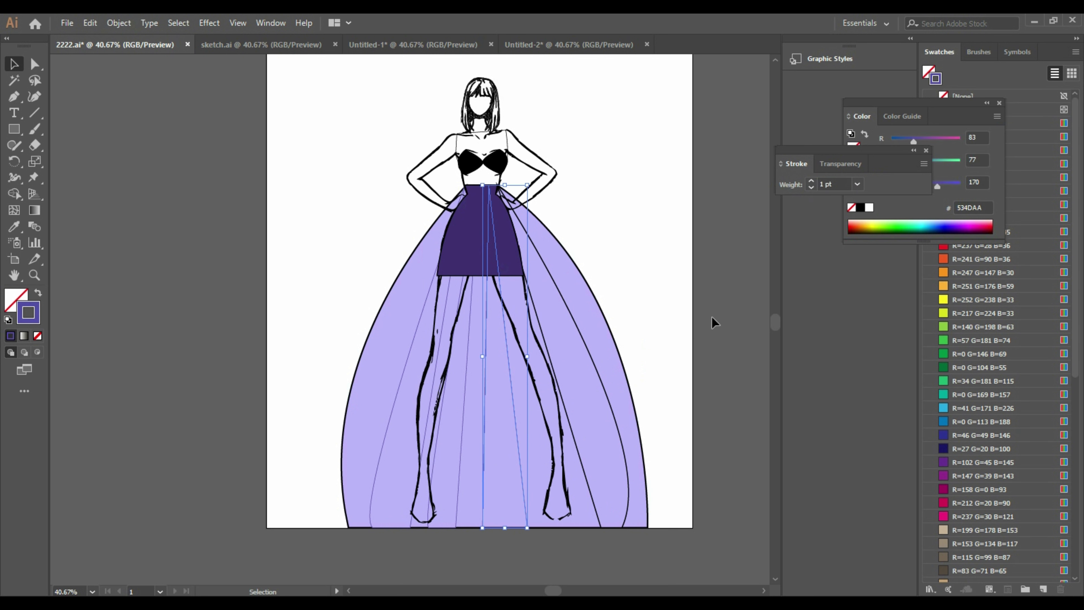
{"action": "left_click", "coordinate": [860, 208]}
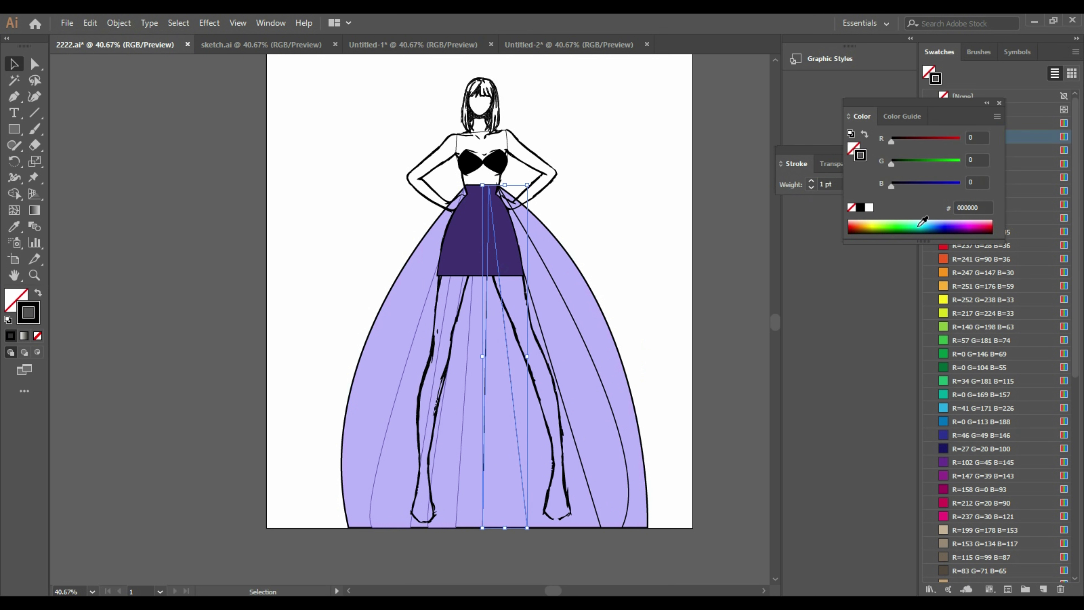
{"action": "scroll", "coordinate": [800, 249], "scroll_direction": "up", "scroll_amount": 6}
{"action": "scroll", "coordinate": [697, 265], "scroll_direction": "down", "scroll_amount": 6}
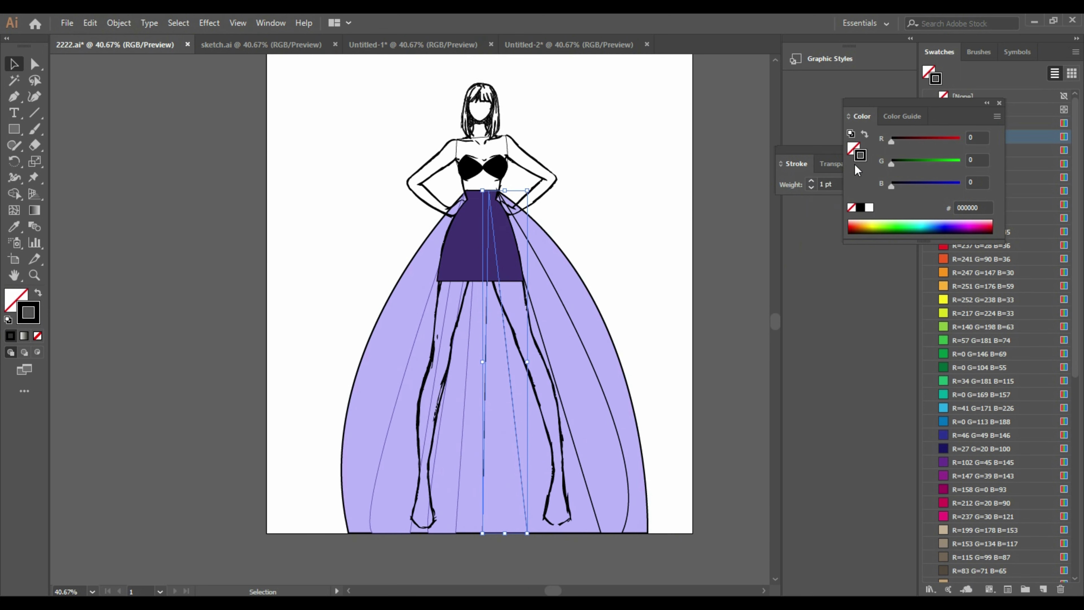
{"action": "left_click", "coordinate": [811, 180]}
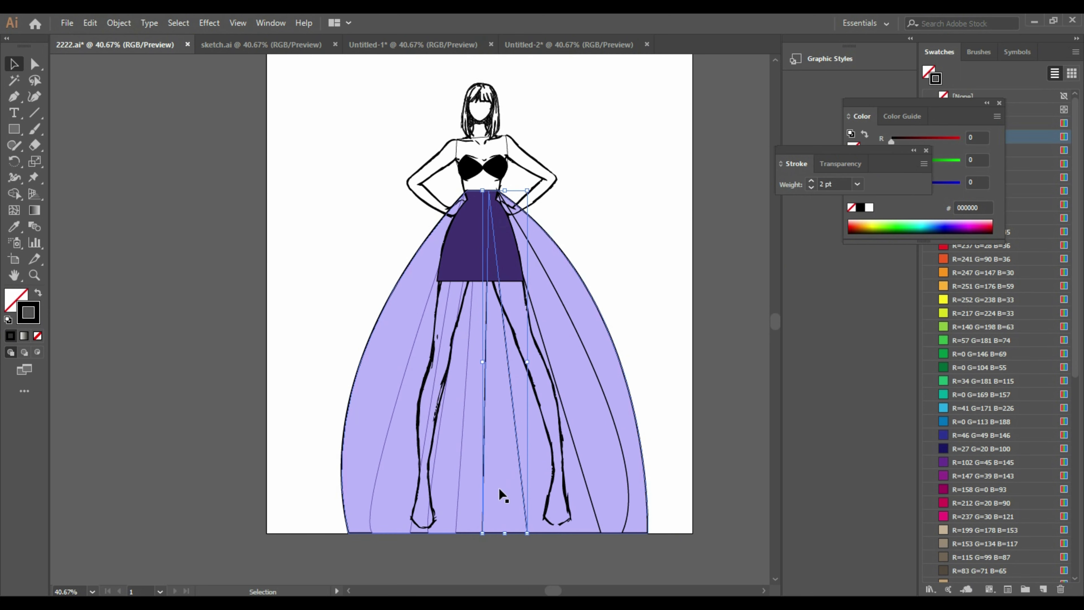
Give the fold panel just left of the centre a 2 pt black 000000 stroke and no fill.
{"action": "left_click", "coordinate": [459, 496]}
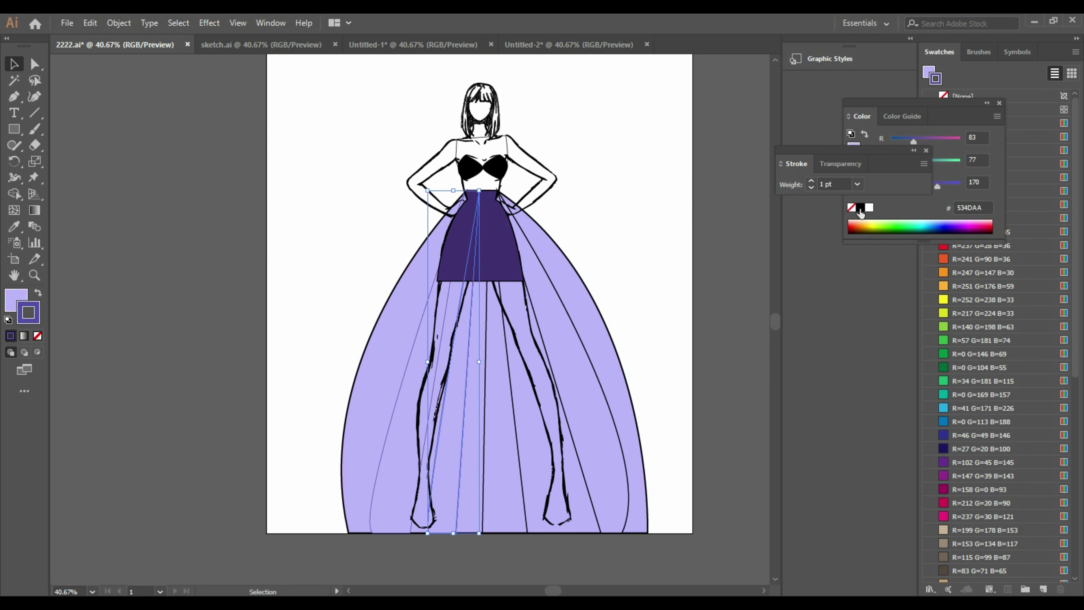
{"action": "left_click", "coordinate": [860, 208]}
{"action": "left_click", "coordinate": [811, 183]}
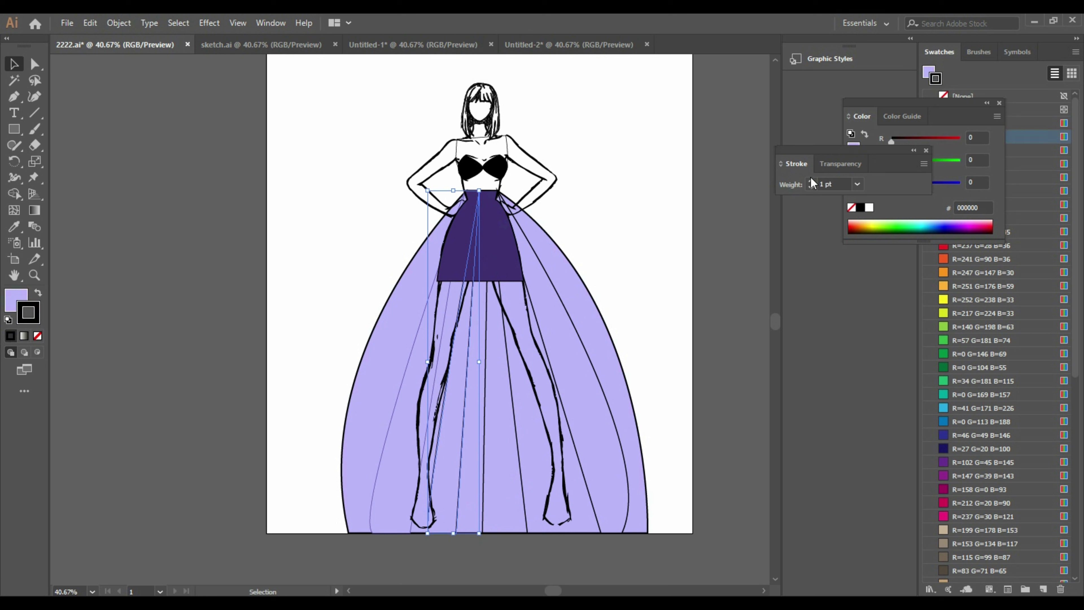
{"action": "left_click", "coordinate": [811, 182]}
{"action": "left_click", "coordinate": [14, 305]}
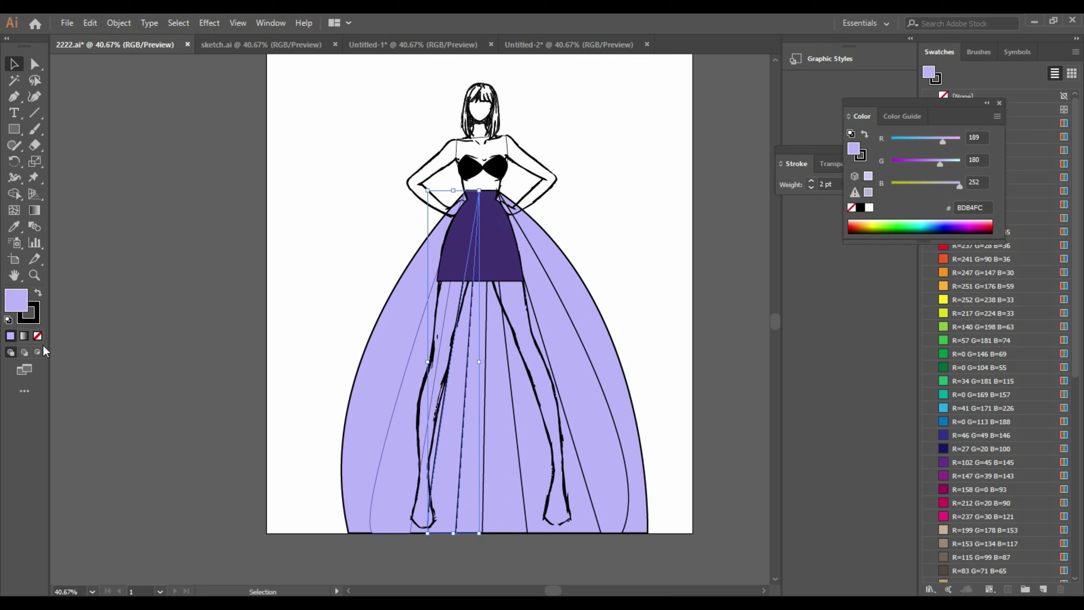
{"action": "left_click", "coordinate": [38, 335]}
Give the leftmost fold panel no fill and a 2 pt black 000000 stroke.
{"action": "left_click", "coordinate": [397, 453]}
{"action": "left_click", "coordinate": [38, 335]}
{"action": "left_click", "coordinate": [35, 318]}
{"action": "left_click", "coordinate": [812, 181]}
{"action": "left_click", "coordinate": [811, 182]}
{"action": "left_click", "coordinate": [649, 233]}
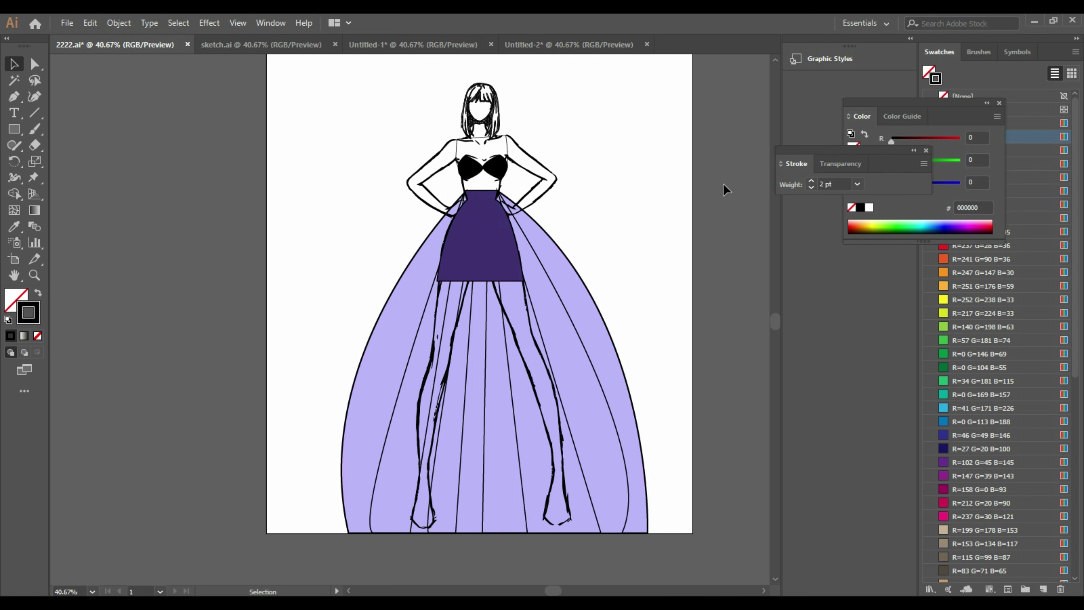
Send the figure sketch to the back, and place the lavender overskirt behind it.
{"action": "right_click", "coordinate": [563, 481]}
{"action": "mouse_move", "coordinate": [680, 411]}
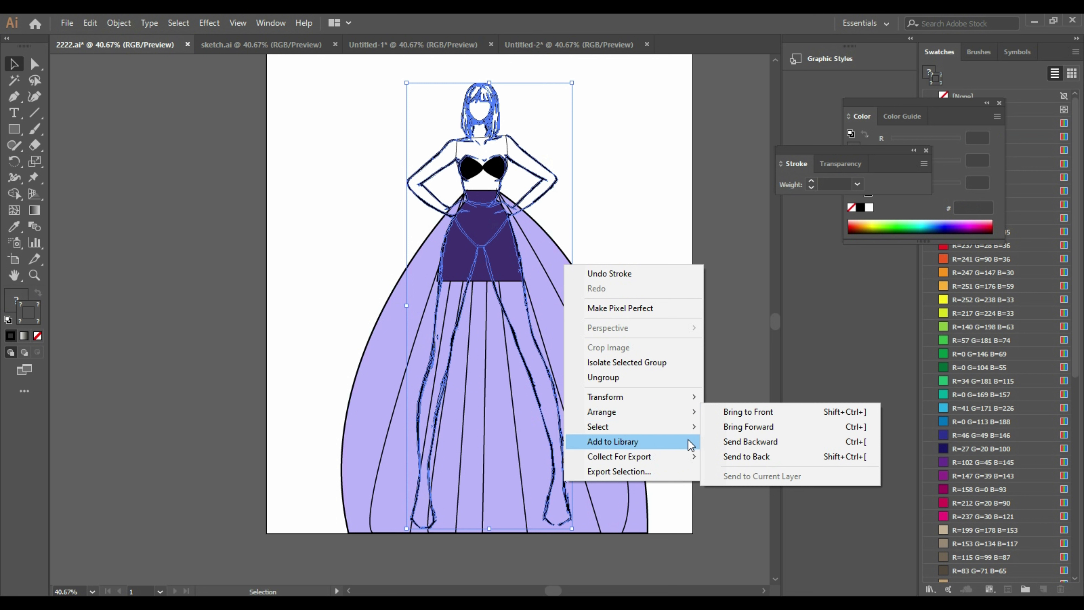
{"action": "left_click", "coordinate": [766, 455]}
{"action": "left_click", "coordinate": [699, 390]}
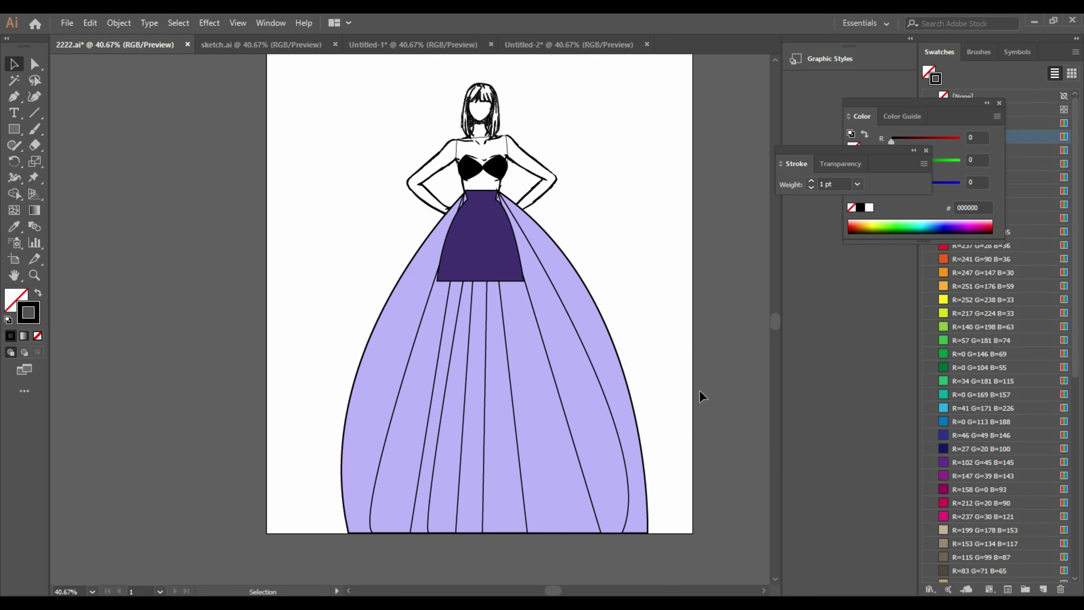
{"action": "left_click", "coordinate": [576, 298]}
{"action": "right_click", "coordinate": [577, 299]}
{"action": "mouse_move", "coordinate": [611, 456]}
{"action": "left_click", "coordinate": [699, 502]}
{"action": "left_click", "coordinate": [602, 152]}
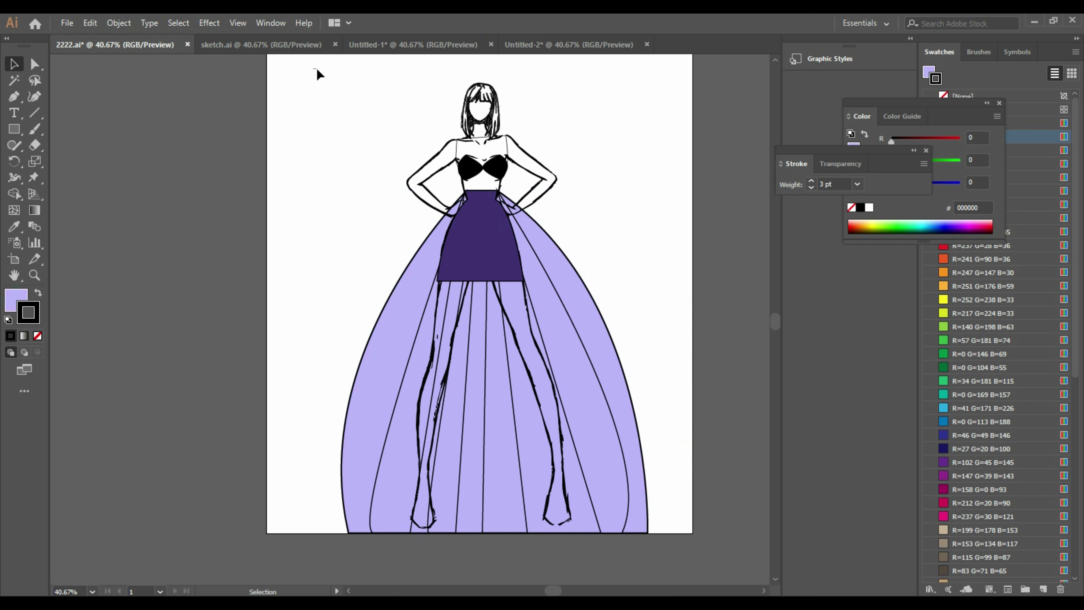
Set the stroke weight of the figure's torso shape to 2 pt.
{"action": "left_click", "coordinate": [500, 147]}
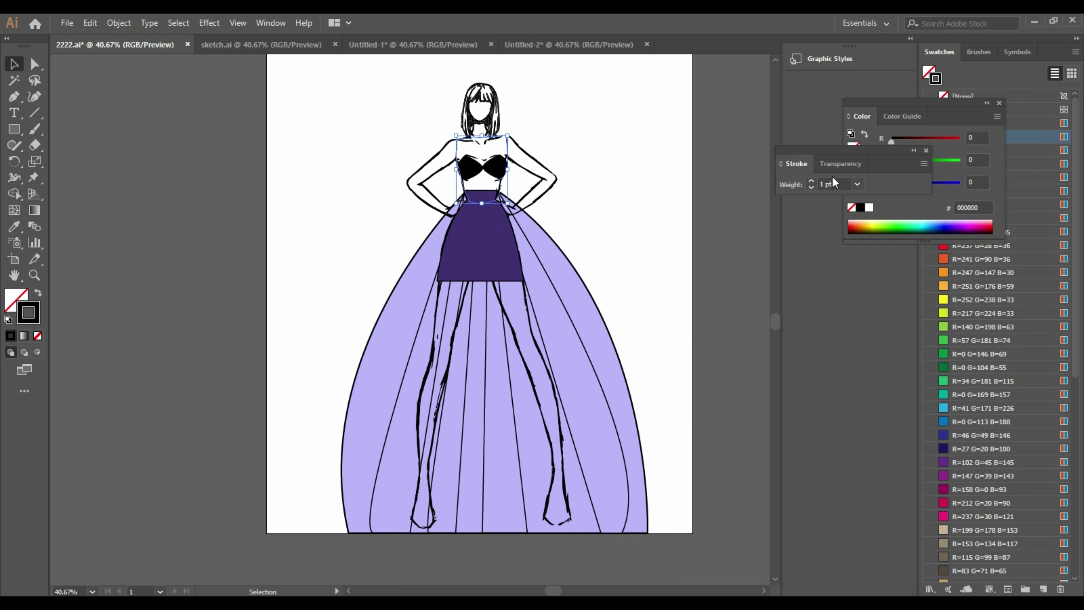
{"action": "left_click", "coordinate": [810, 180]}
{"action": "left_click", "coordinate": [602, 195]}
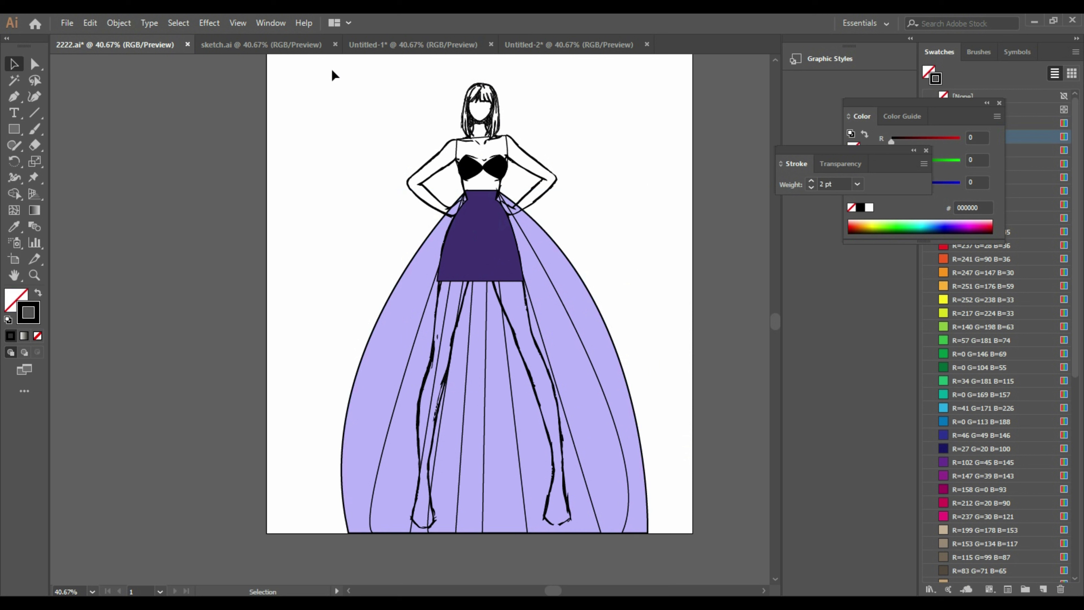
Fill the torso shape with the pale skin colour FFEBBD and send it to the back.
{"action": "left_click", "coordinate": [500, 147]}
{"action": "double_click", "coordinate": [29, 313]}
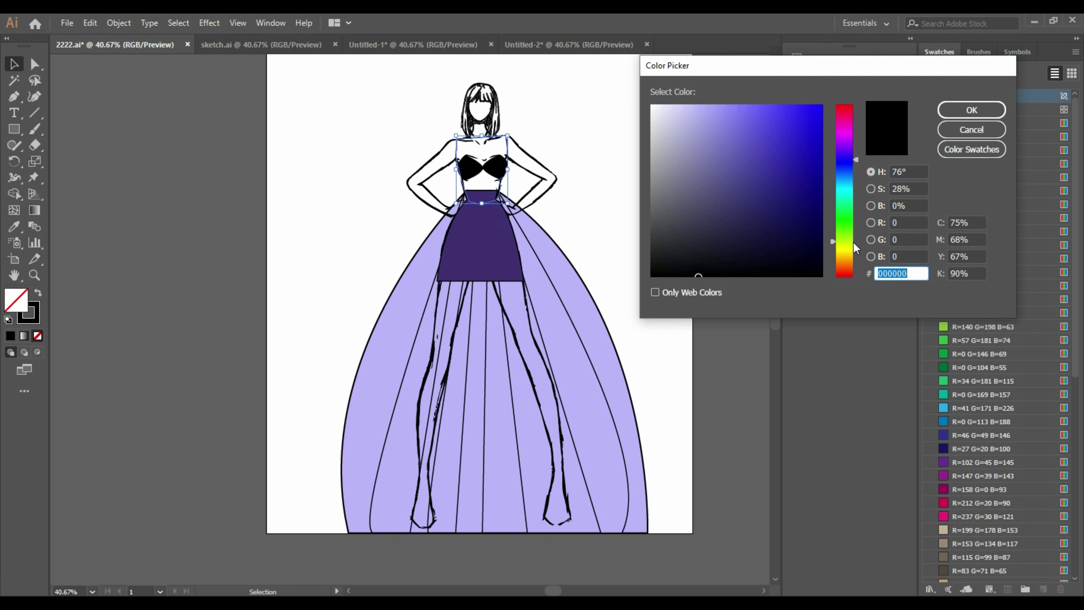
{"action": "left_click_drag", "start_coordinate": [853, 242], "coordinate": [846, 258]}
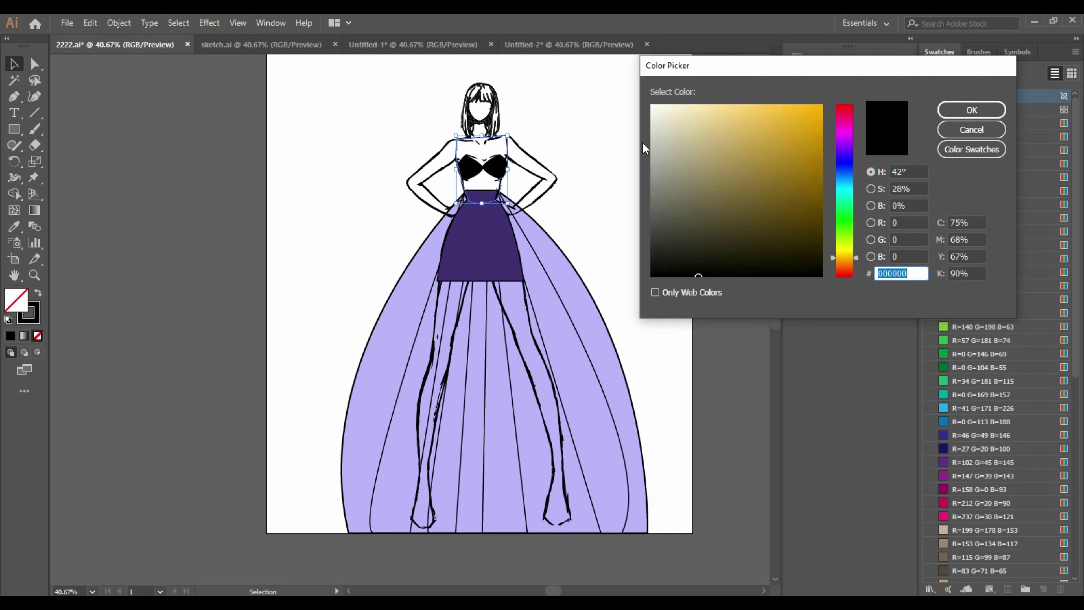
{"action": "left_click_drag", "start_coordinate": [697, 142], "coordinate": [696, 103]}
{"action": "left_click", "coordinate": [964, 116]}
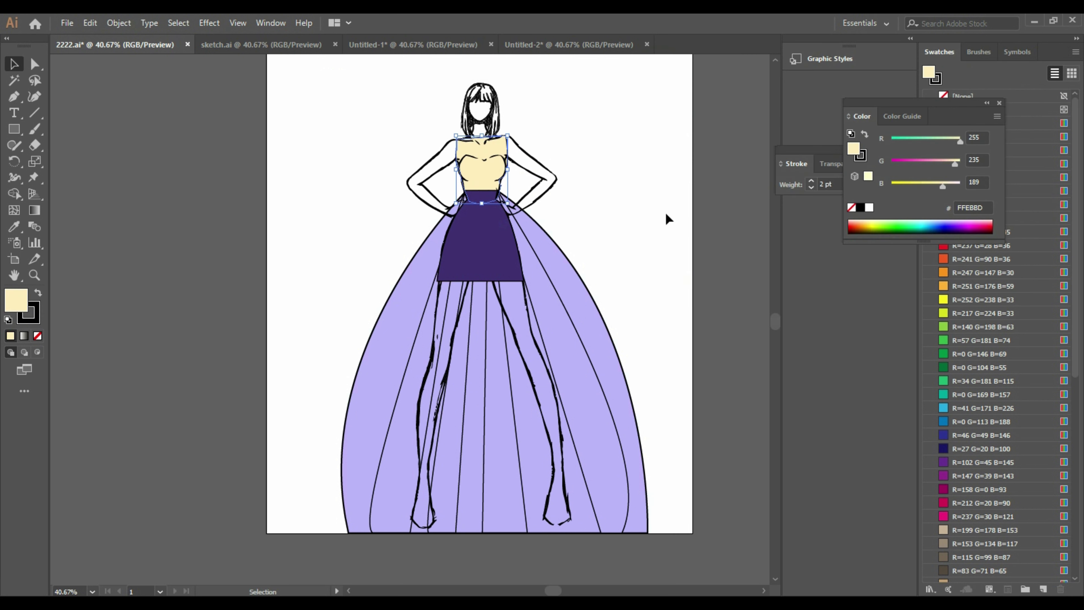
{"action": "right_click", "coordinate": [476, 156]}
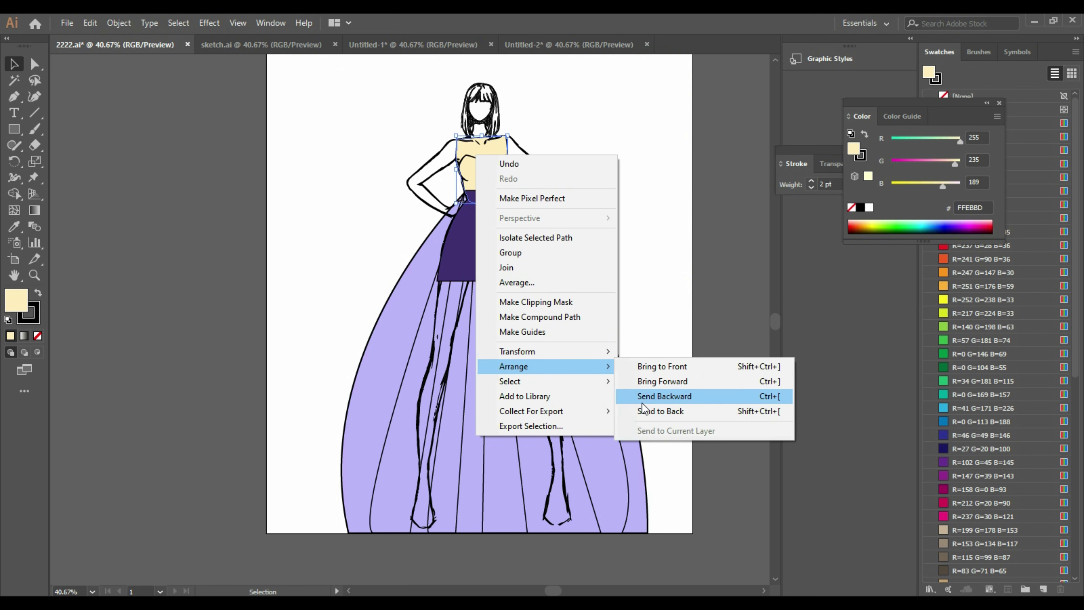
{"action": "left_click", "coordinate": [641, 411]}
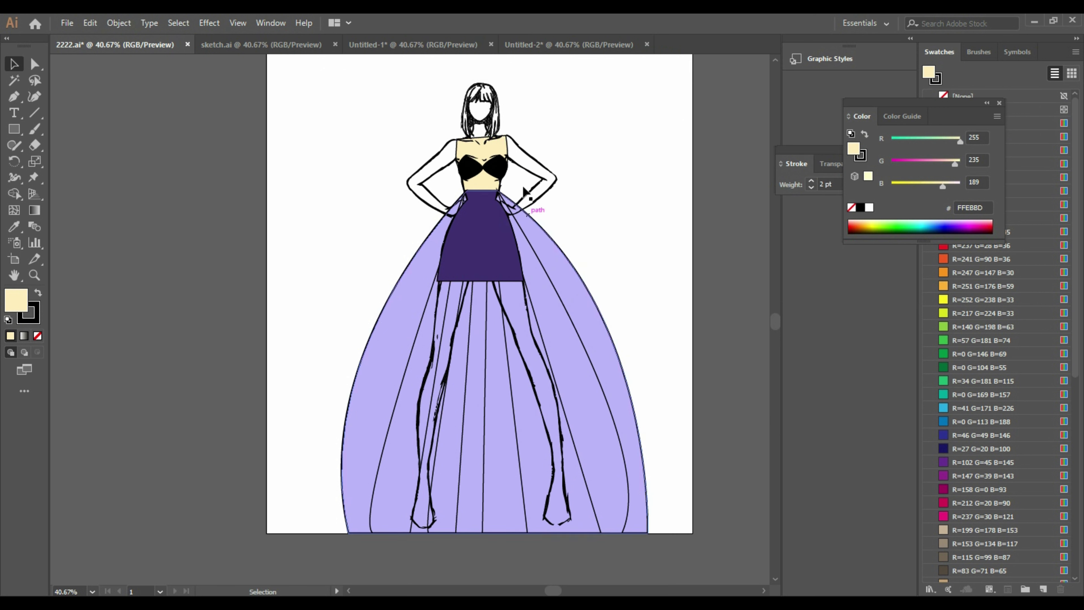
Group all of the figure and dress artwork and move it slightly up and to the left on the artboard.
{"action": "mouse_move", "coordinate": [293, 65]}
{"action": "left_mouse_down"}
{"action": "mouse_move", "coordinate": [584, 369]}
{"action": "mouse_move", "coordinate": [691, 559]}
{"action": "mouse_move", "coordinate": [685, 543]}
{"action": "left_mouse_up"}
{"action": "right_click", "coordinate": [550, 527]}
{"action": "left_click", "coordinate": [614, 411]}
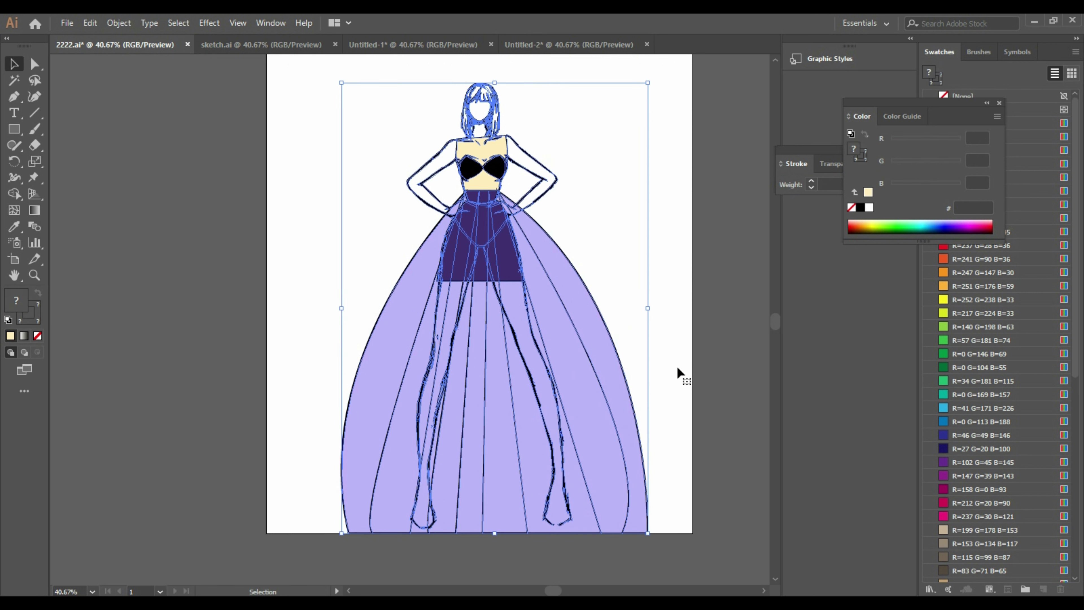
{"action": "left_click", "coordinate": [670, 245]}
{"action": "scroll", "coordinate": [638, 240], "scroll_direction": "up", "scroll_amount": 1}
{"action": "scroll", "coordinate": [639, 247], "scroll_direction": "up", "scroll_amount": 1}
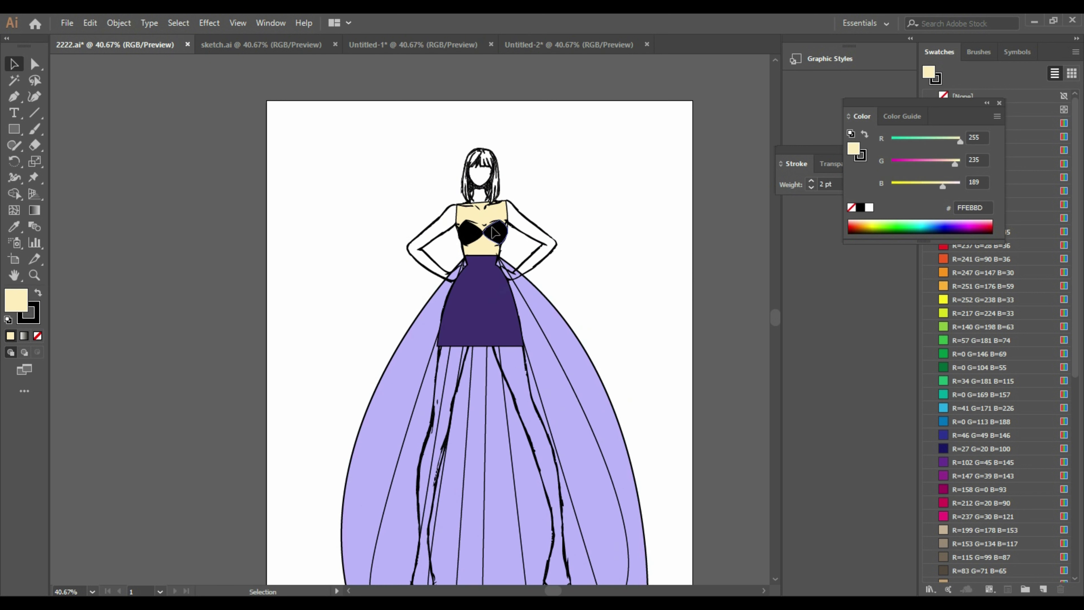
{"action": "mouse_move", "coordinate": [490, 223]}
{"action": "left_mouse_down"}
{"action": "mouse_move", "coordinate": [478, 190]}
{"action": "mouse_move", "coordinate": [453, 185]}
{"action": "left_mouse_up"}
{"action": "left_click", "coordinate": [202, 217]}
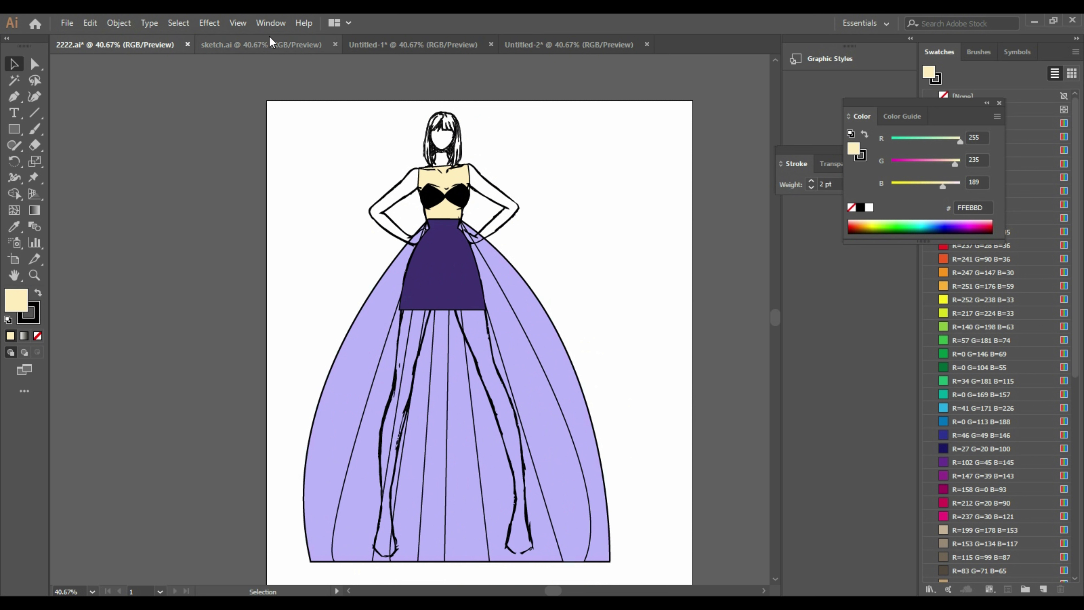
In sketch.ai, draw a closed mini skirt outline from waist to upper thigh on the back-view figure with the Pen tool.
{"action": "left_click", "coordinate": [261, 44]}
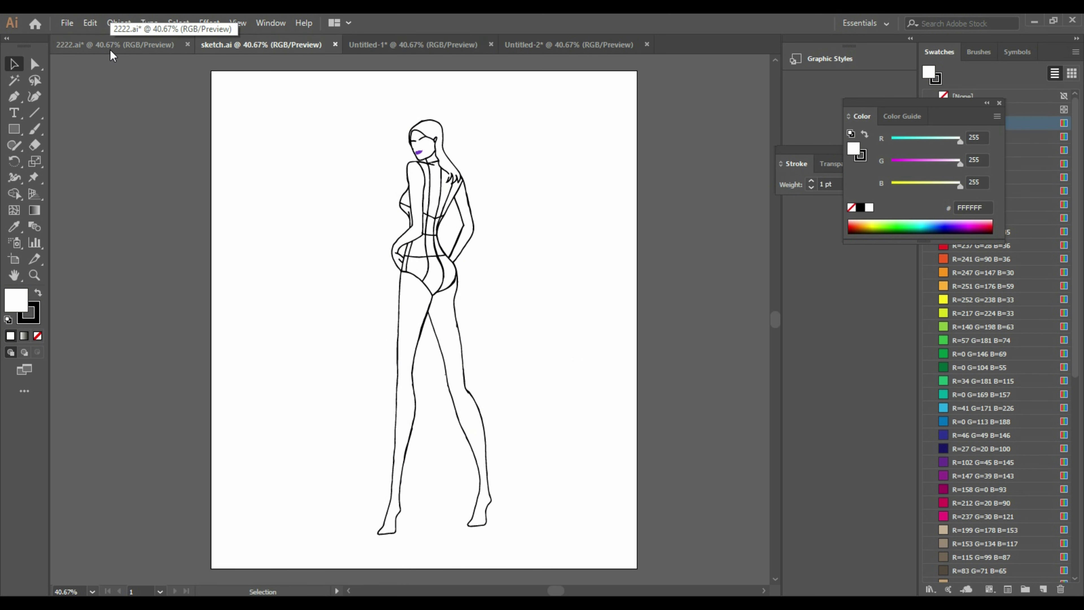
{"action": "left_click", "coordinate": [14, 96]}
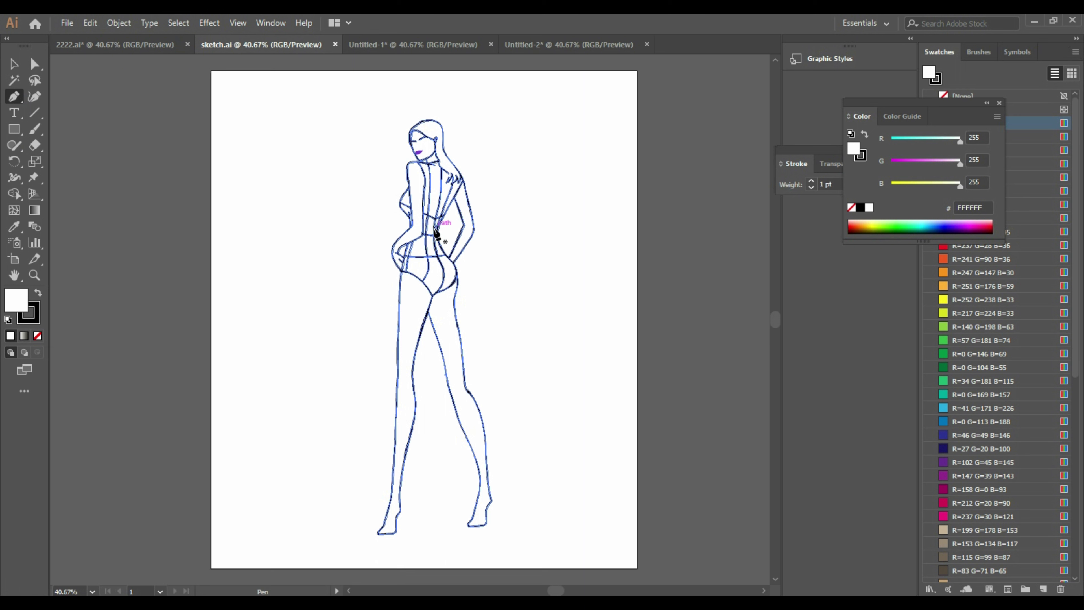
{"action": "left_click_drag", "start_coordinate": [429, 233], "coordinate": [434, 234]}
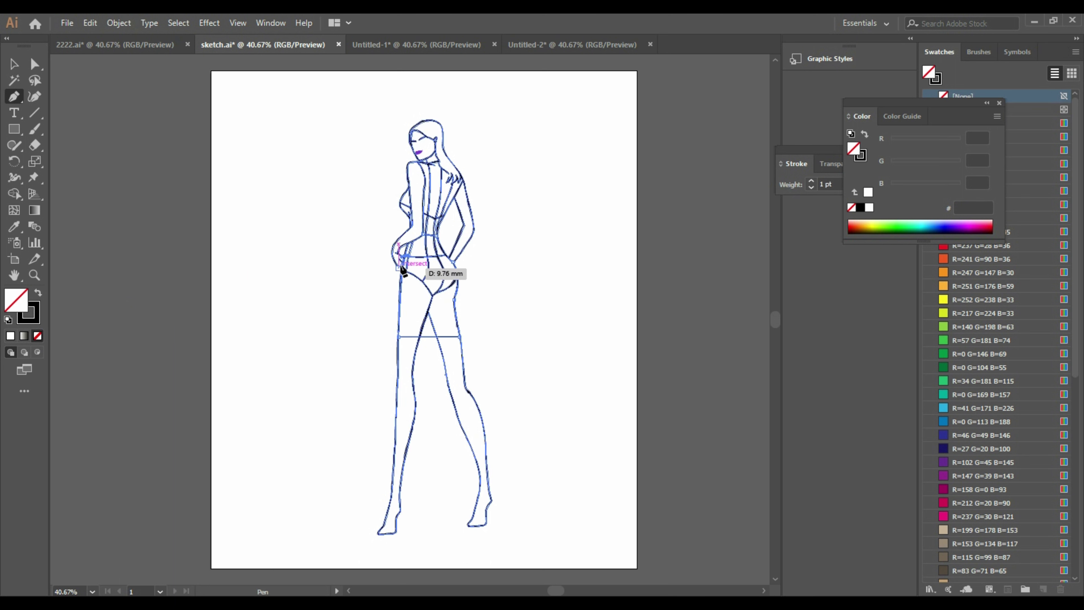
{"action": "left_click", "coordinate": [410, 234]}
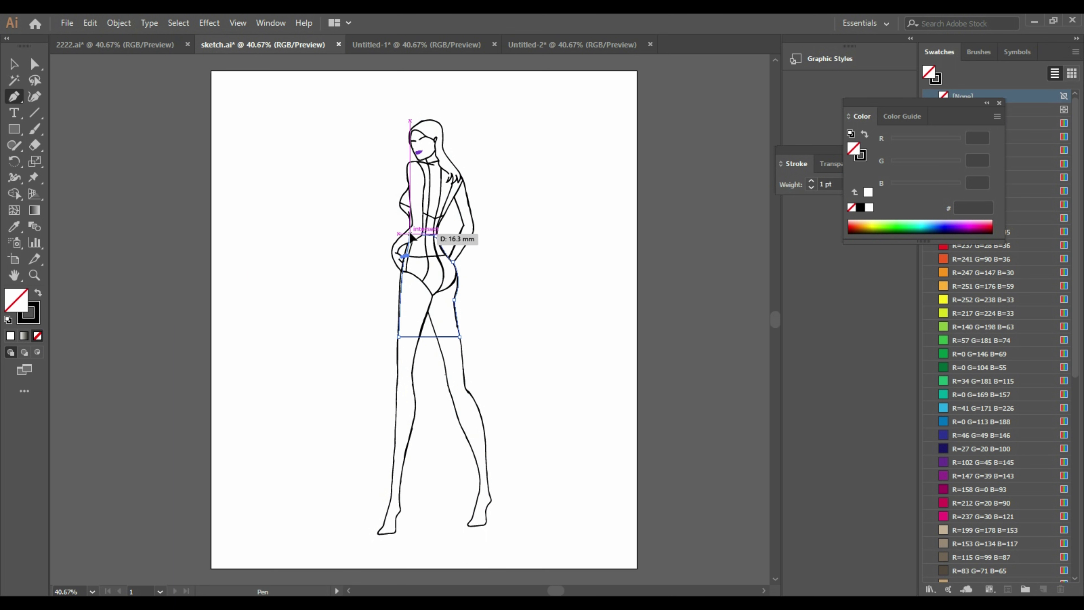
{"action": "left_click", "coordinate": [426, 233]}
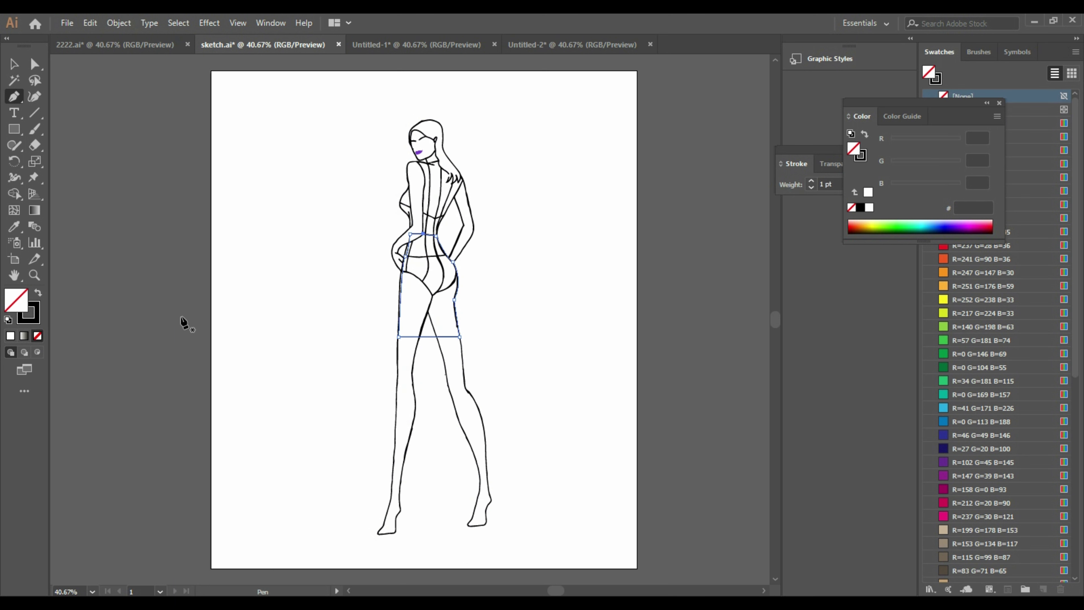
Try to colour the new back-view skirt shape by sampling with the Eyedropper.
{"action": "left_click", "coordinate": [15, 64]}
{"action": "left_click", "coordinate": [14, 227]}
{"action": "left_click", "coordinate": [419, 305]}
Copy the grouped front-view figure from 2222.ai and paste it into sketch.ai.
{"action": "left_click", "coordinate": [114, 44]}
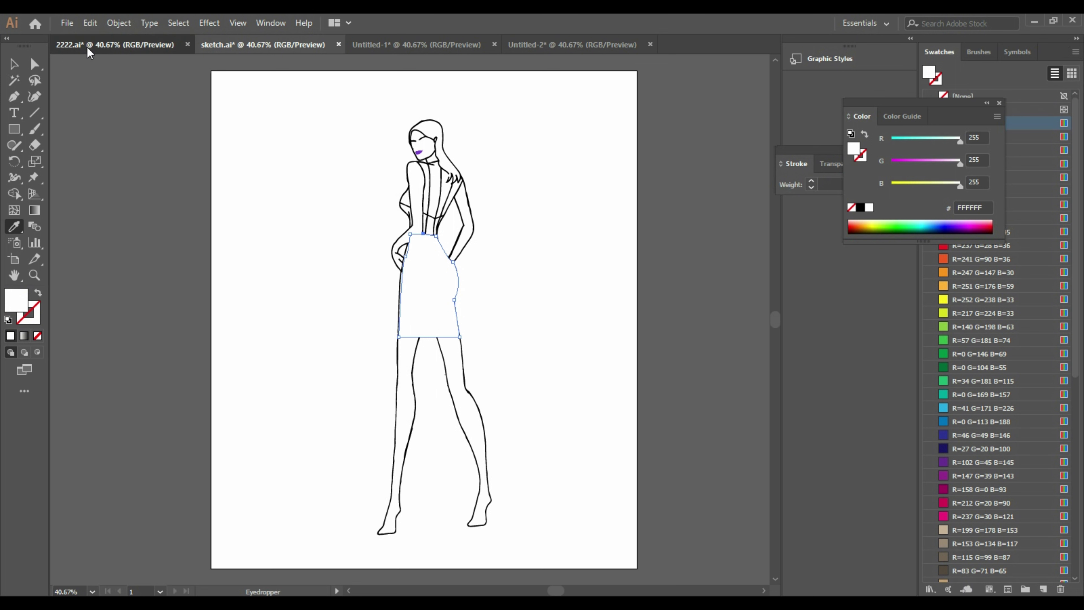
{"action": "left_click", "coordinate": [15, 65]}
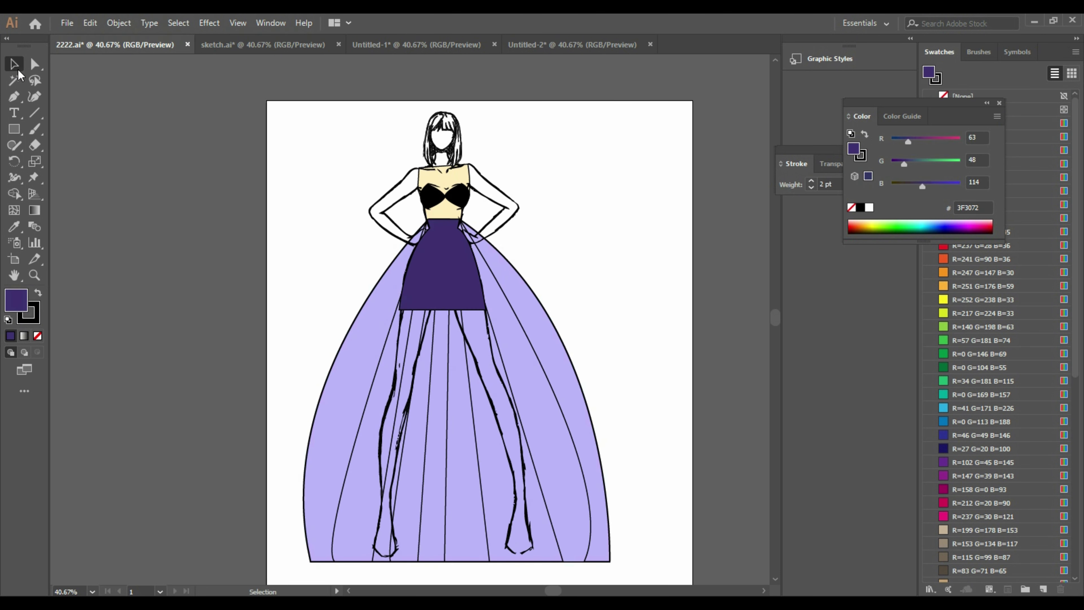
{"action": "left_click", "coordinate": [445, 168]}
{"action": "left_click", "coordinate": [294, 46]}
{"action": "key", "text": "ctrl+v"}
Place the pasted figure, scaled down, at the artboard's upper-left corner beside the back view and ungroup it.
{"action": "left_click_drag", "start_coordinate": [563, 545], "coordinate": [447, 374]}
{"action": "left_click_drag", "start_coordinate": [363, 333], "coordinate": [273, 313]}
{"action": "right_click", "coordinate": [273, 292]}
{"action": "left_click", "coordinate": [305, 404]}
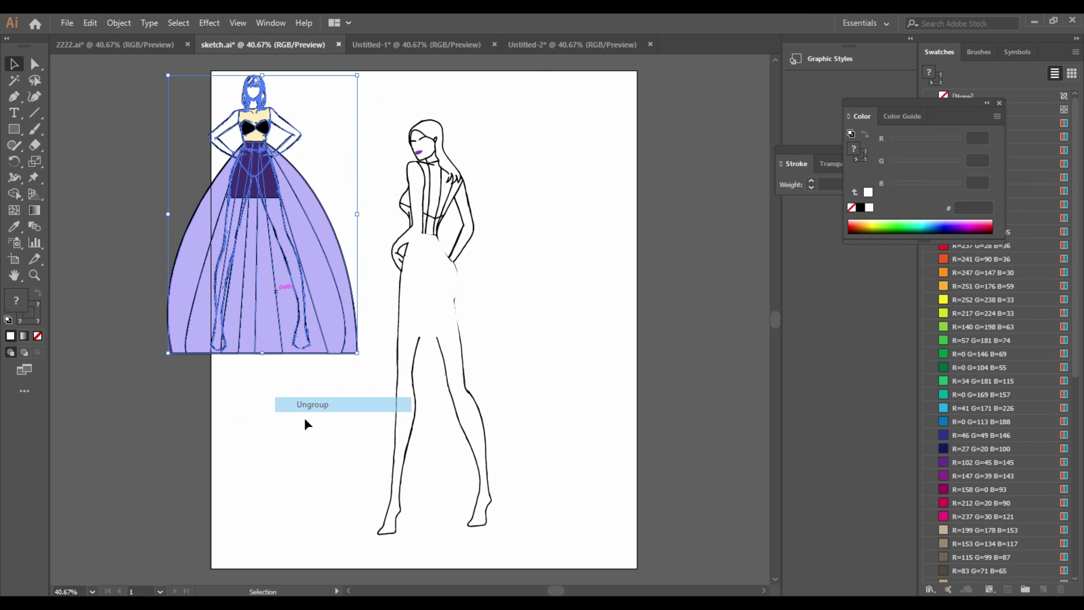
{"action": "left_click", "coordinate": [639, 469]}
Sample the front-view mini skirt's dark violet 3F3072 fill and black outline onto the back-view skirt, and set its stroke to 3 pt.
{"action": "left_click", "coordinate": [438, 319]}
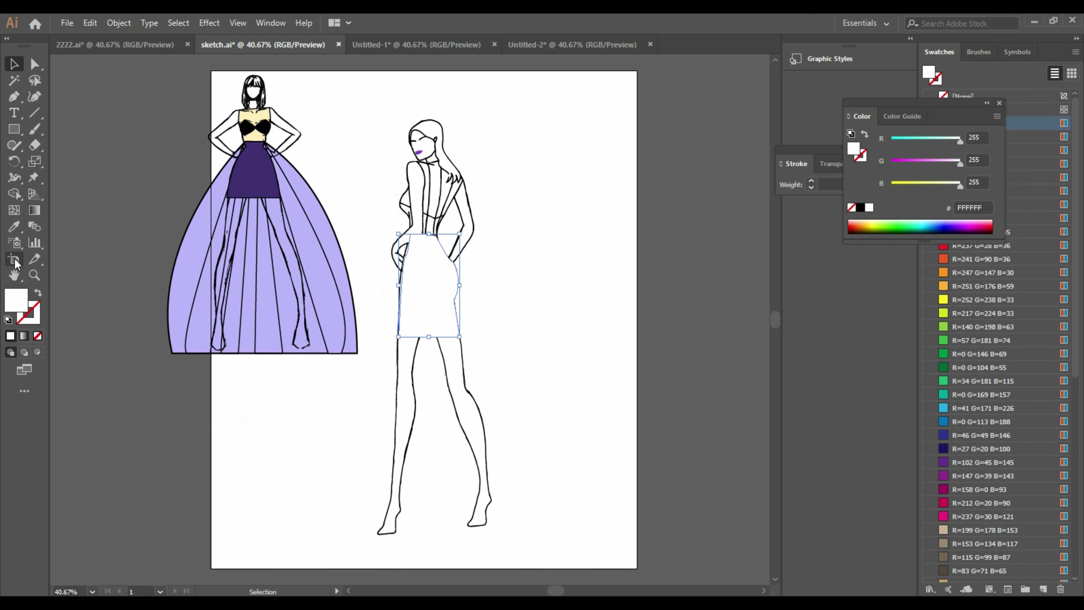
{"action": "left_click", "coordinate": [14, 230]}
{"action": "left_click", "coordinate": [253, 170]}
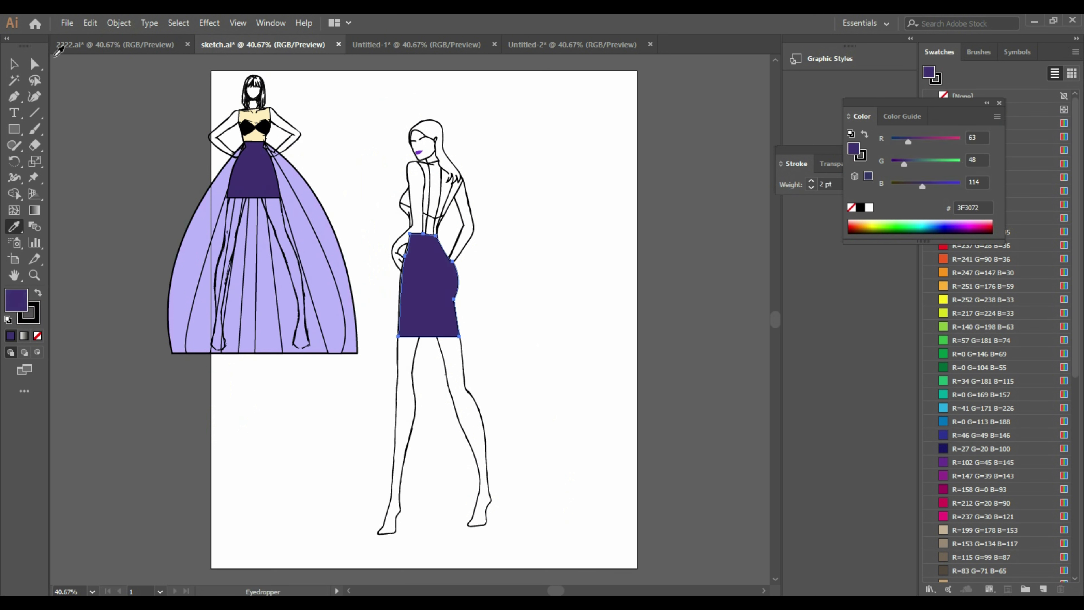
{"action": "left_click", "coordinate": [15, 67]}
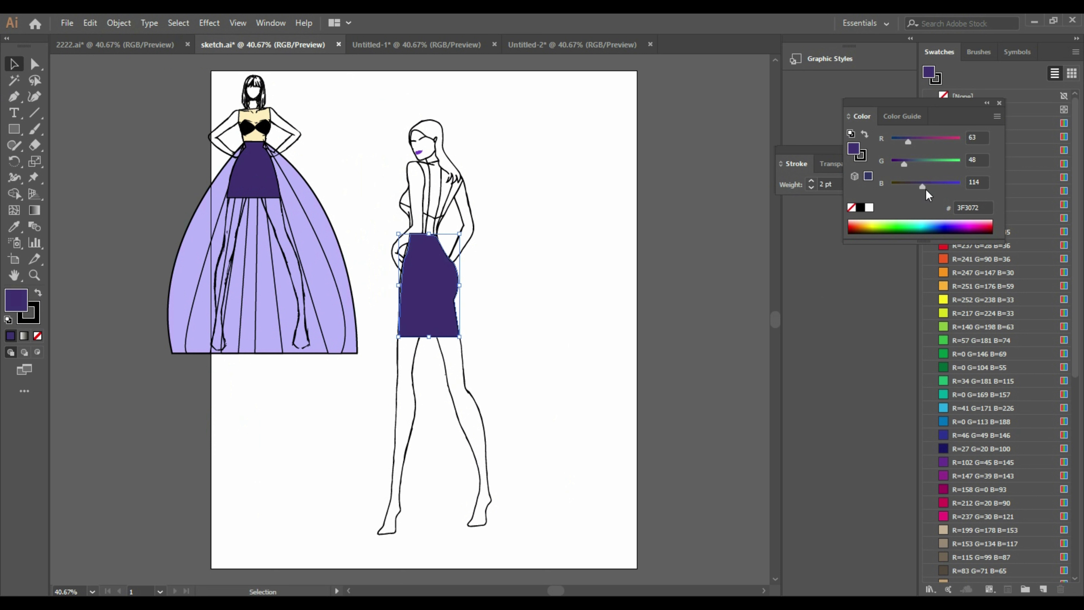
{"action": "left_click", "coordinate": [810, 181]}
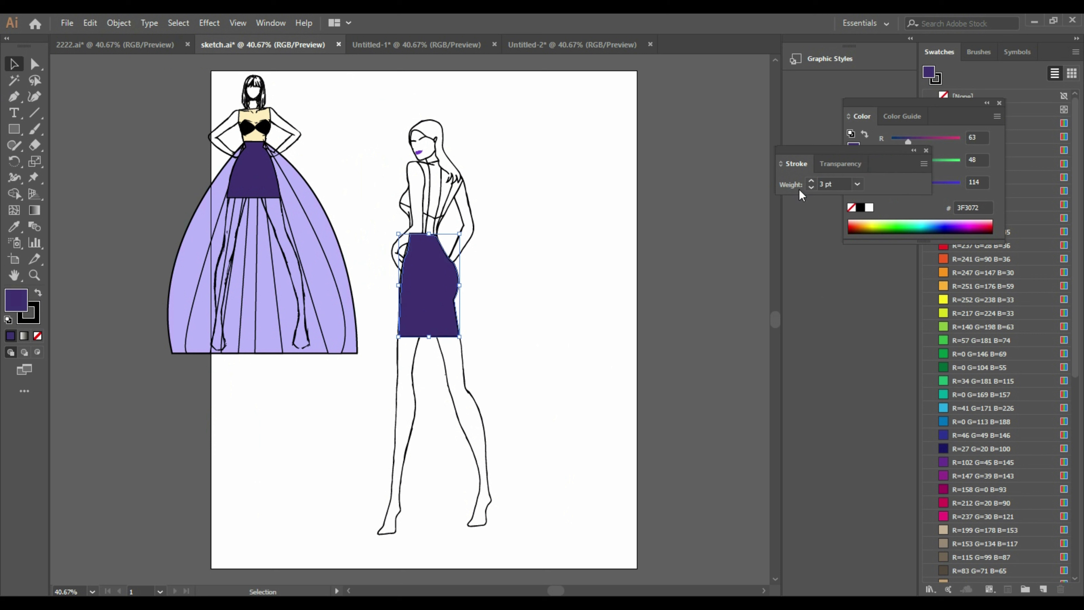
{"action": "left_click", "coordinate": [688, 570]}
Copy the front-view lavender overskirt onto the back-view figure, aligning it with the waist and enlarging it down to the artboard's lower edge.
{"action": "left_click", "coordinate": [423, 226]}
{"action": "left_click", "coordinate": [533, 386]}
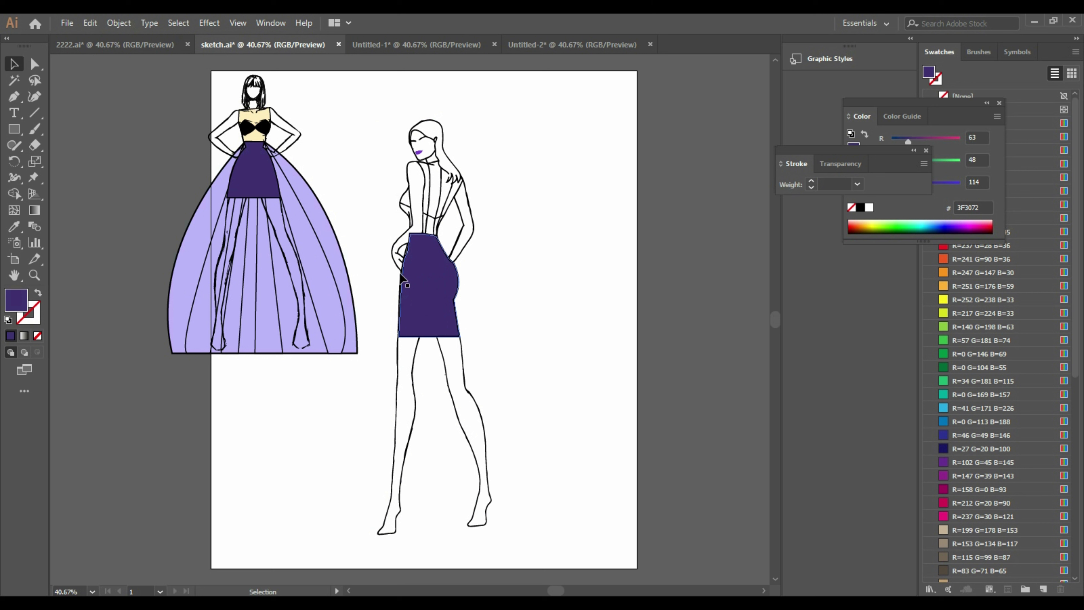
{"action": "left_click", "coordinate": [298, 190]}
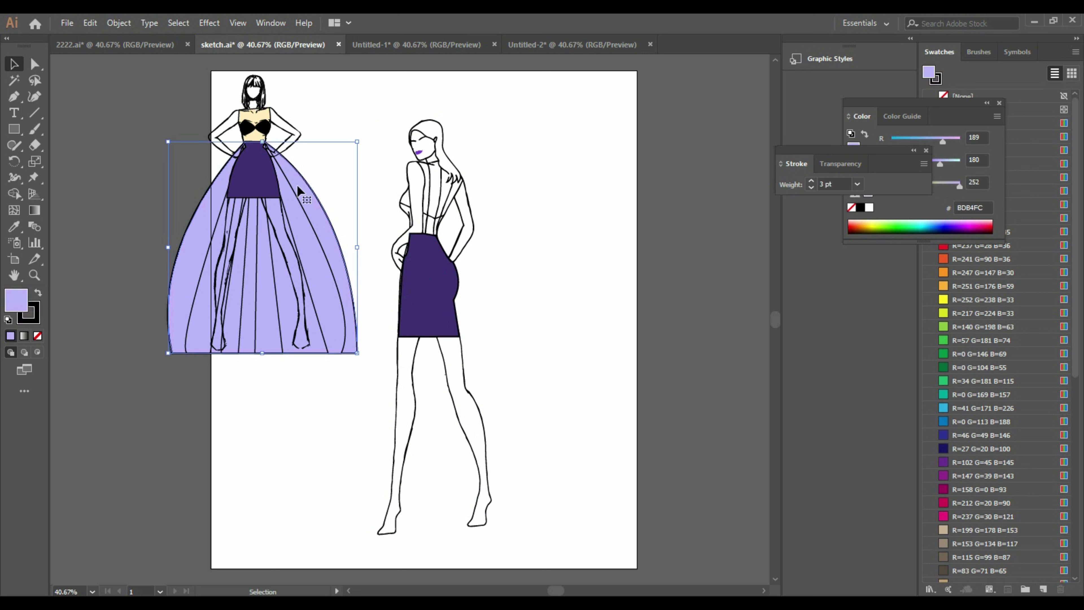
{"action": "key", "text": "ctrl+c"}
{"action": "key", "text": "ctrl+v"}
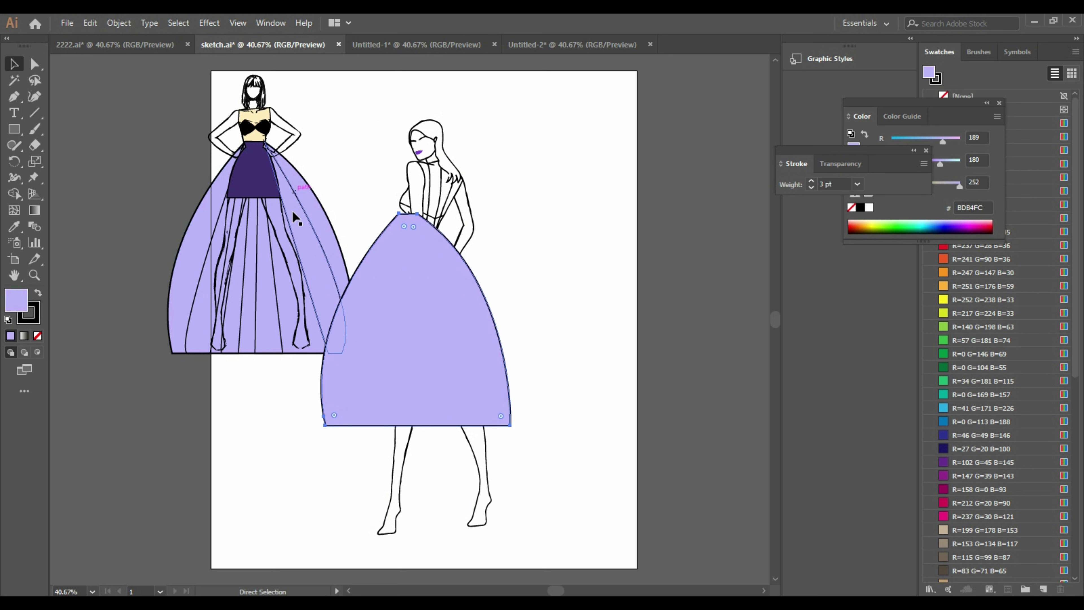
{"action": "left_click_drag", "start_coordinate": [425, 360], "coordinate": [446, 310]}
{"action": "left_click_drag", "start_coordinate": [431, 444], "coordinate": [430, 564]}
{"action": "left_click_drag", "start_coordinate": [465, 365], "coordinate": [473, 366]}
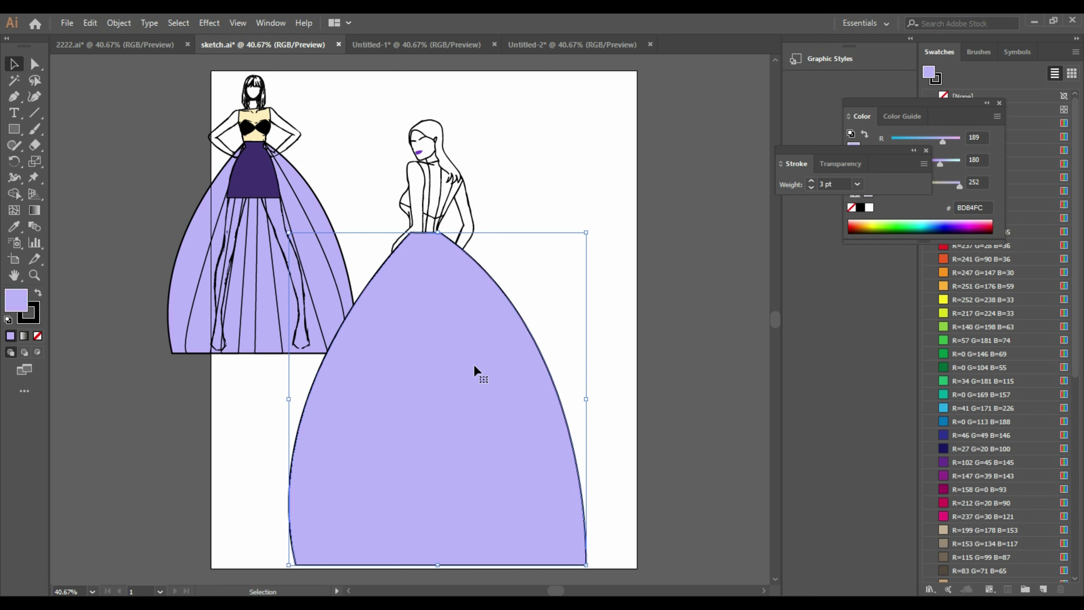
Narrow the back-view overskirt slightly and send it behind the figure and the mini skirt.
{"action": "left_click_drag", "start_coordinate": [586, 232], "coordinate": [582, 232]}
{"action": "left_click", "coordinate": [600, 242]}
{"action": "right_click", "coordinate": [445, 285]}
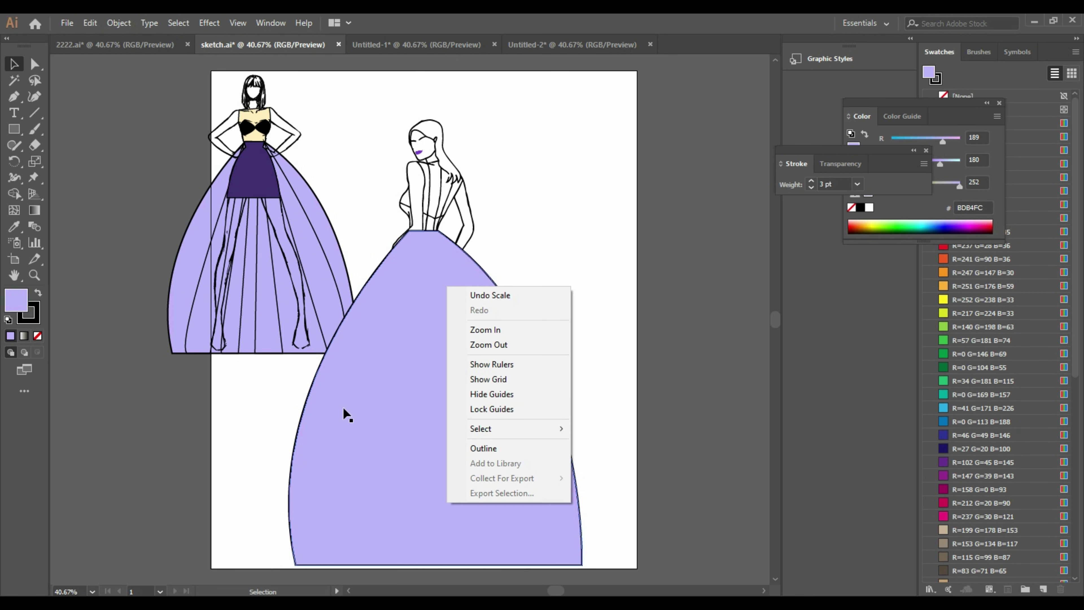
{"action": "right_click", "coordinate": [355, 423]}
{"action": "mouse_move", "coordinate": [440, 340]}
{"action": "left_click", "coordinate": [555, 386]}
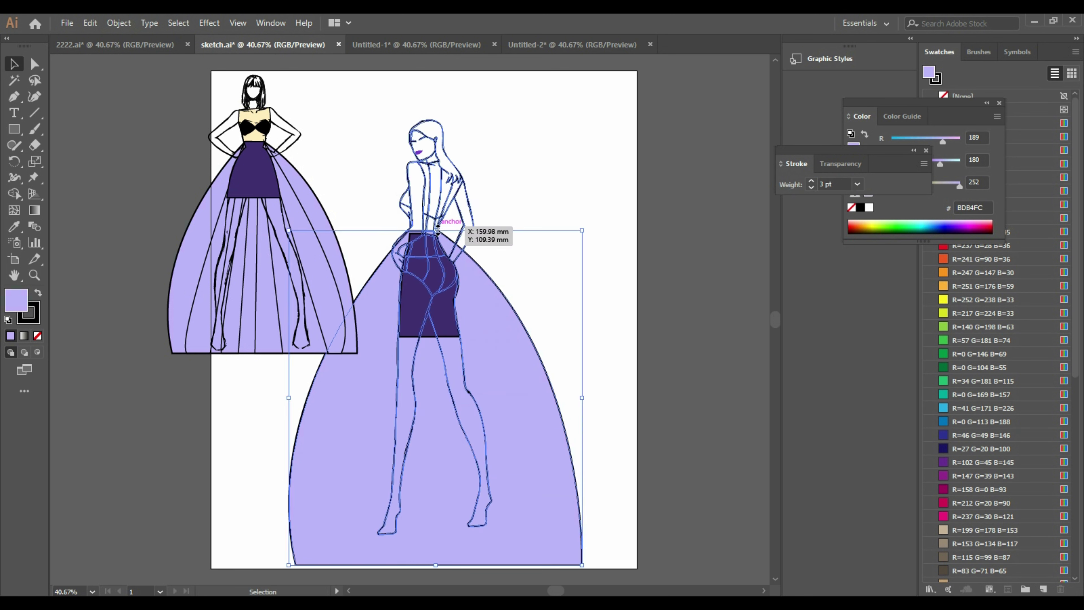
Align the lavender overskirt's upper edge with the back-view waistline and narrow the overskirt from both sides to fit.
{"action": "left_click_drag", "start_coordinate": [436, 233], "coordinate": [437, 237]}
{"action": "left_click_drag", "start_coordinate": [583, 232], "coordinate": [575, 234]}
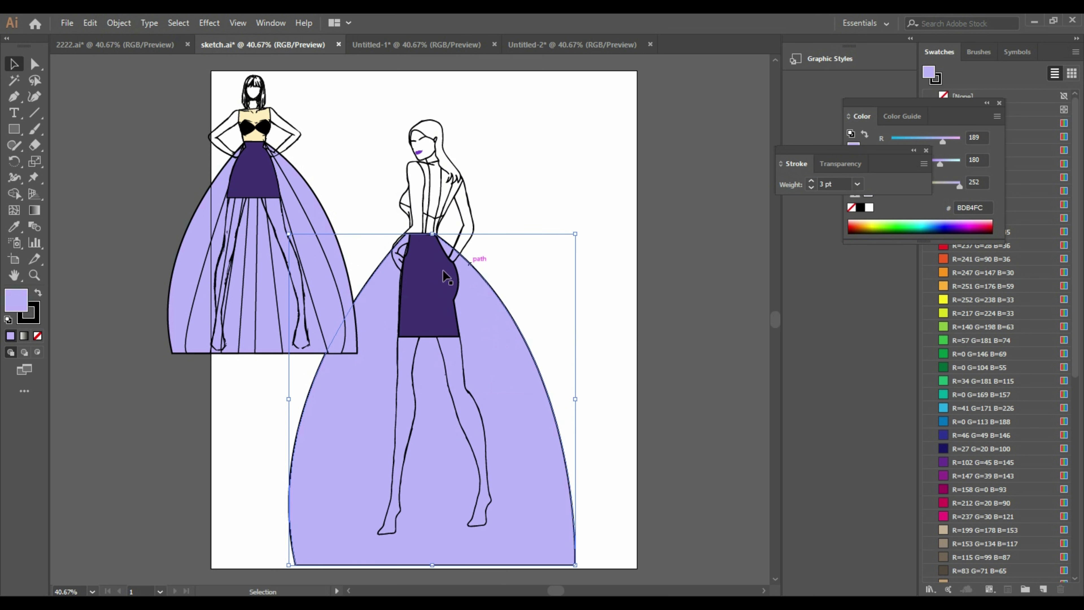
{"action": "left_click_drag", "start_coordinate": [289, 234], "coordinate": [297, 234]}
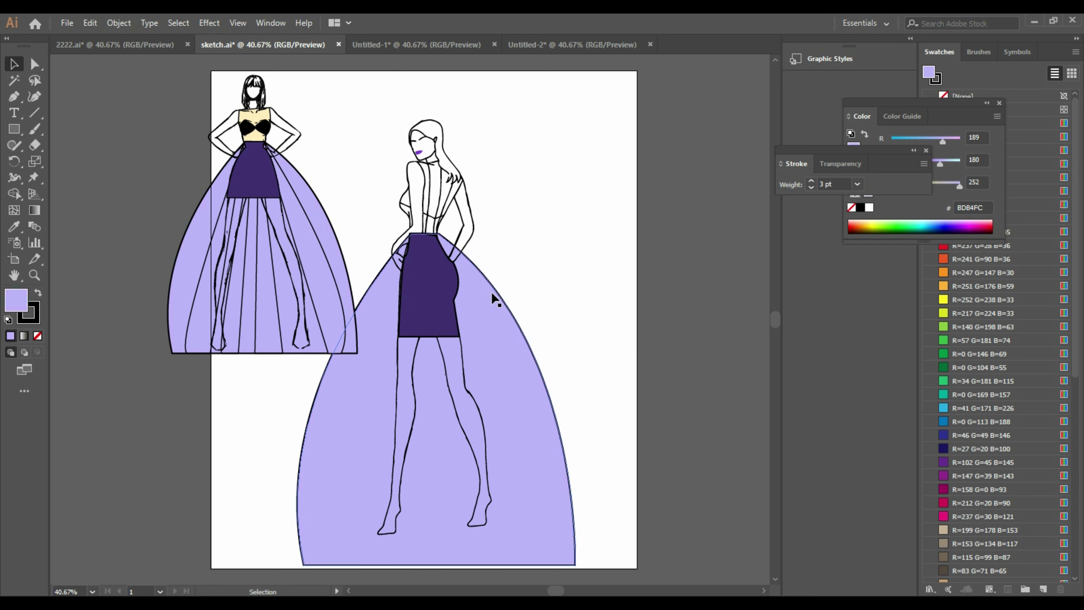
{"action": "left_click_drag", "start_coordinate": [573, 235], "coordinate": [568, 234]}
{"action": "left_click", "coordinate": [636, 232]}
{"action": "left_click", "coordinate": [377, 284]}
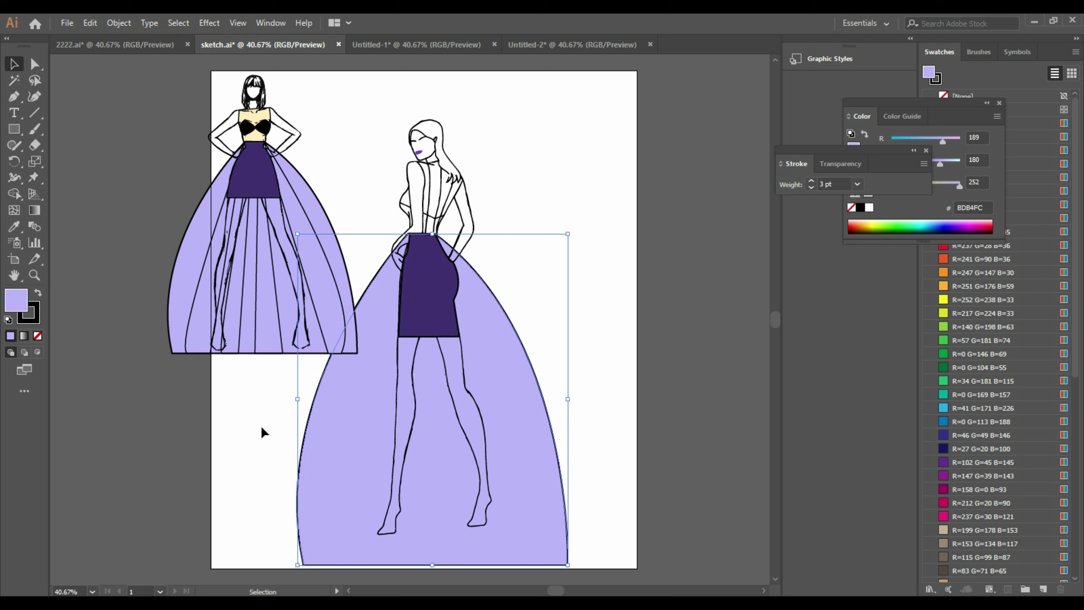
{"action": "left_click_drag", "start_coordinate": [298, 400], "coordinate": [308, 400]}
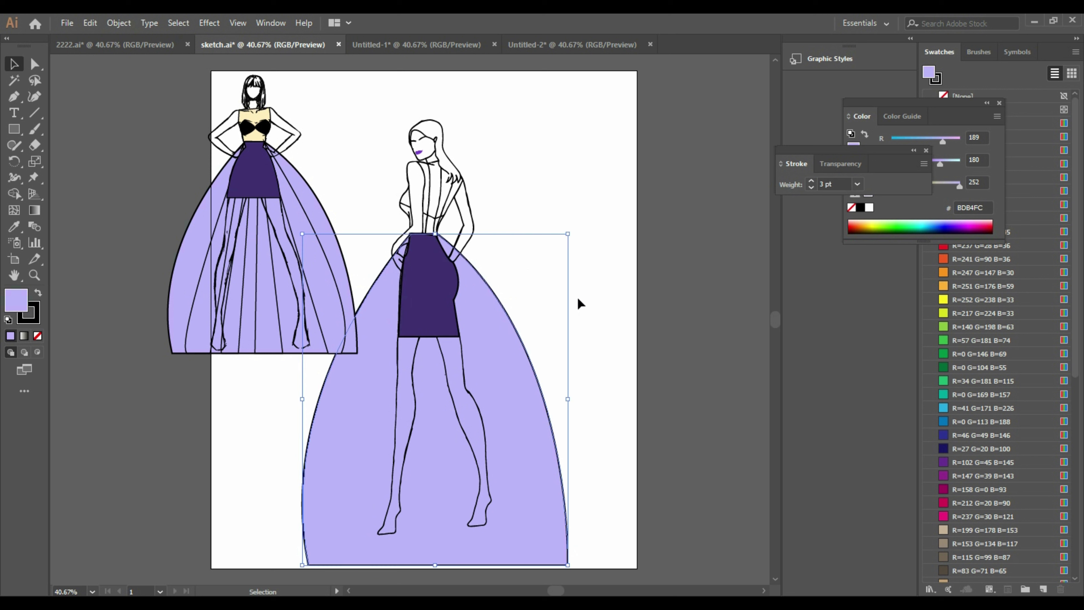
{"action": "left_click", "coordinate": [556, 308]}
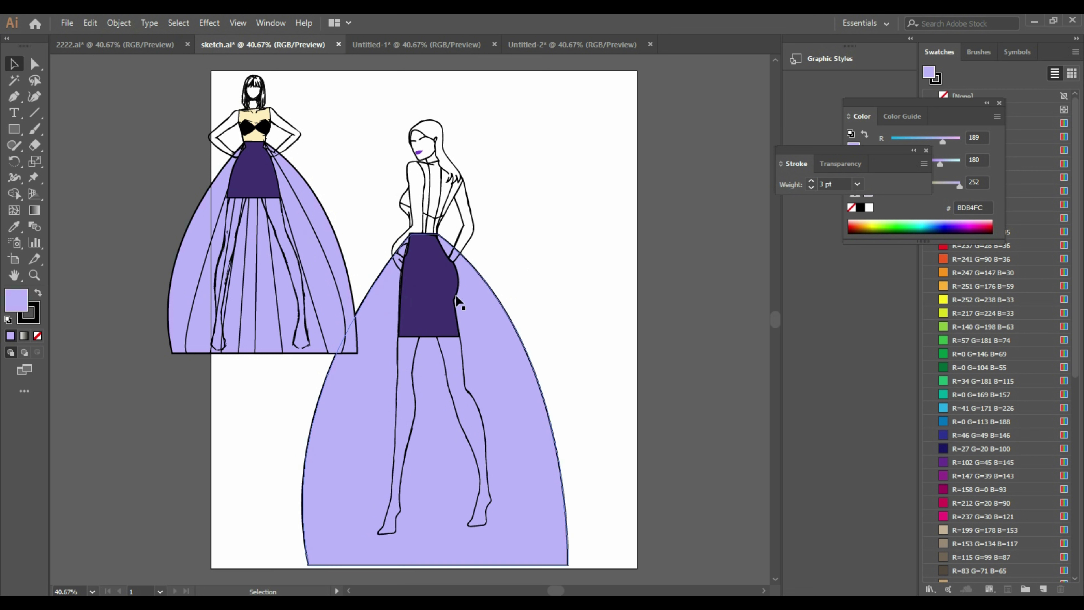
Replace the back-view mini skirt with a shorter closed Pen tool shape from waist to upper thigh, about 54 mm along its straighter side.
{"action": "left_click", "coordinate": [458, 304]}
{"action": "key", "text": "Delete"}
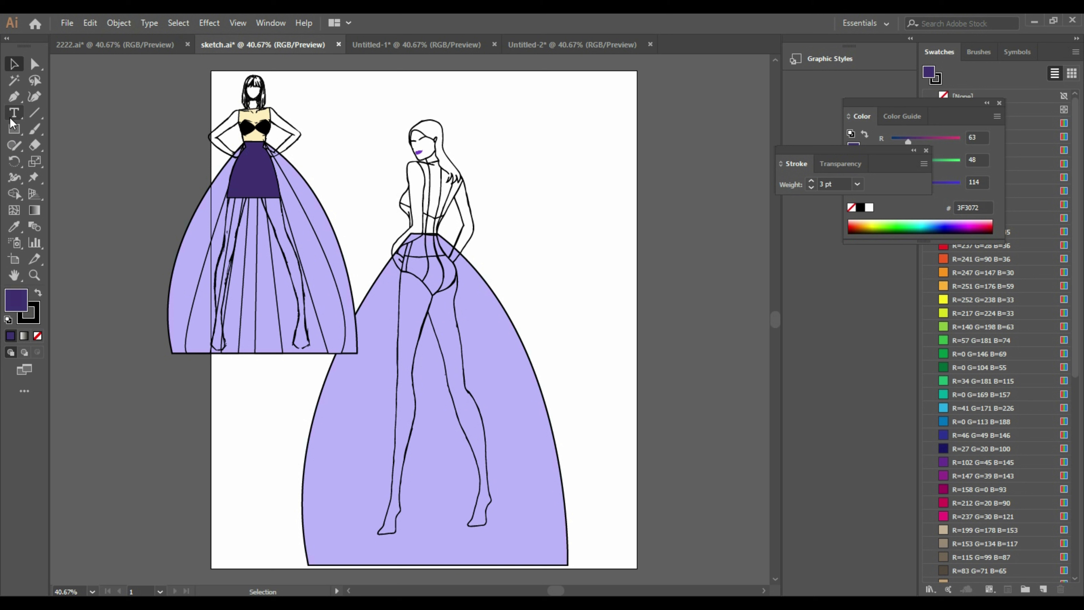
{"action": "left_click", "coordinate": [13, 101]}
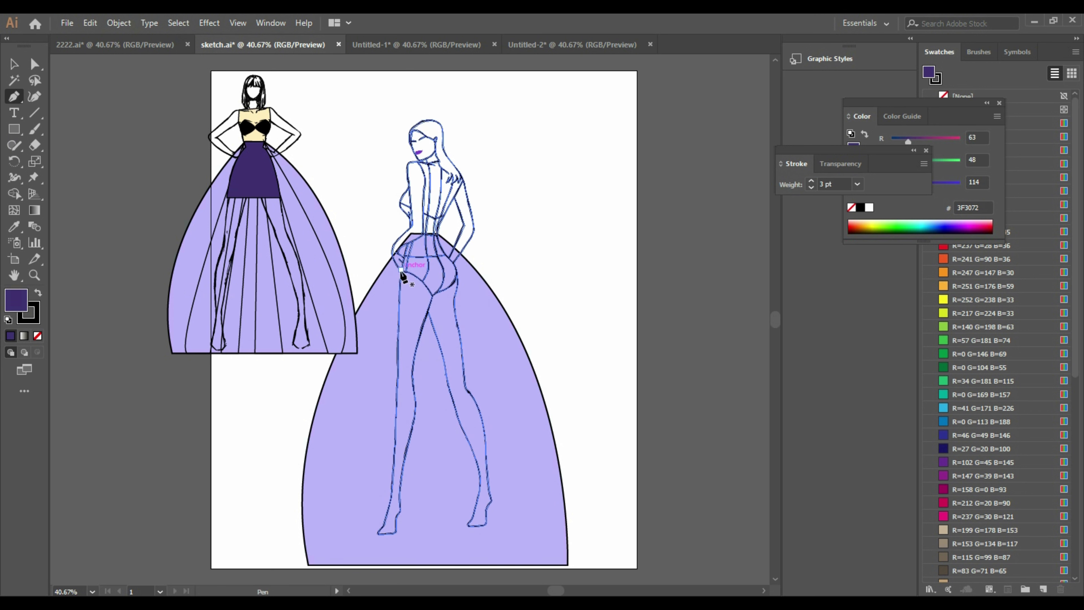
{"action": "left_click", "coordinate": [406, 244]}
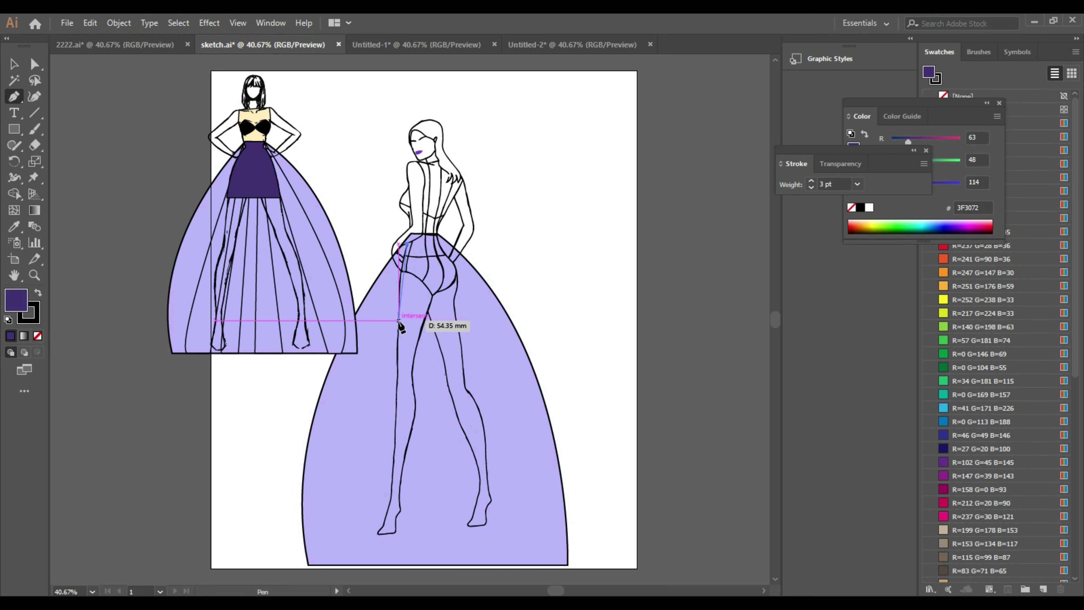
{"action": "left_click_drag", "start_coordinate": [398, 320], "coordinate": [403, 334]}
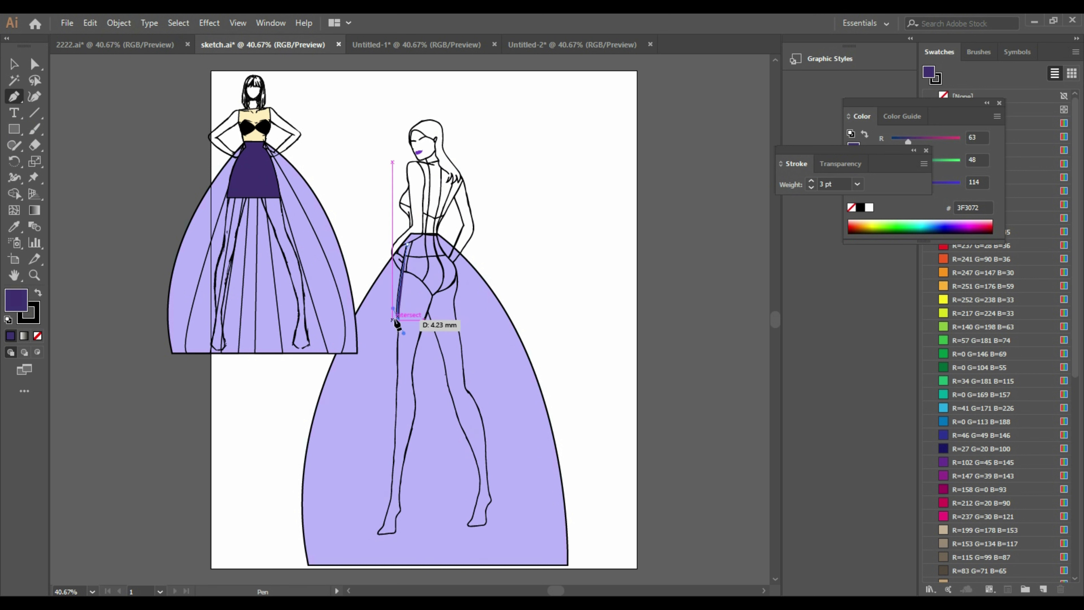
{"action": "left_click", "coordinate": [456, 323]}
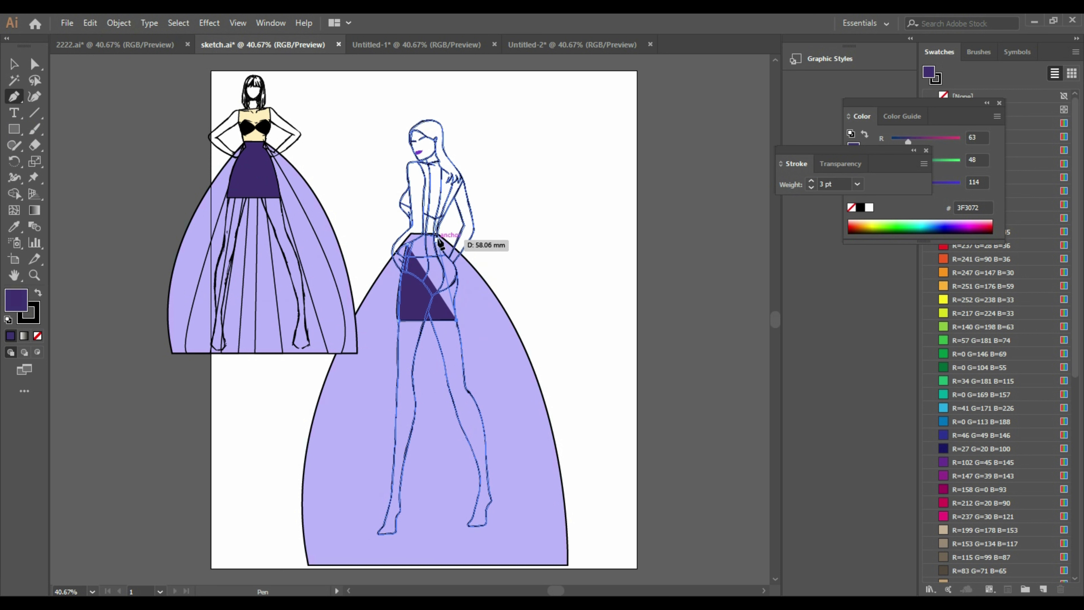
{"action": "left_click_drag", "start_coordinate": [436, 234], "coordinate": [398, 200]}
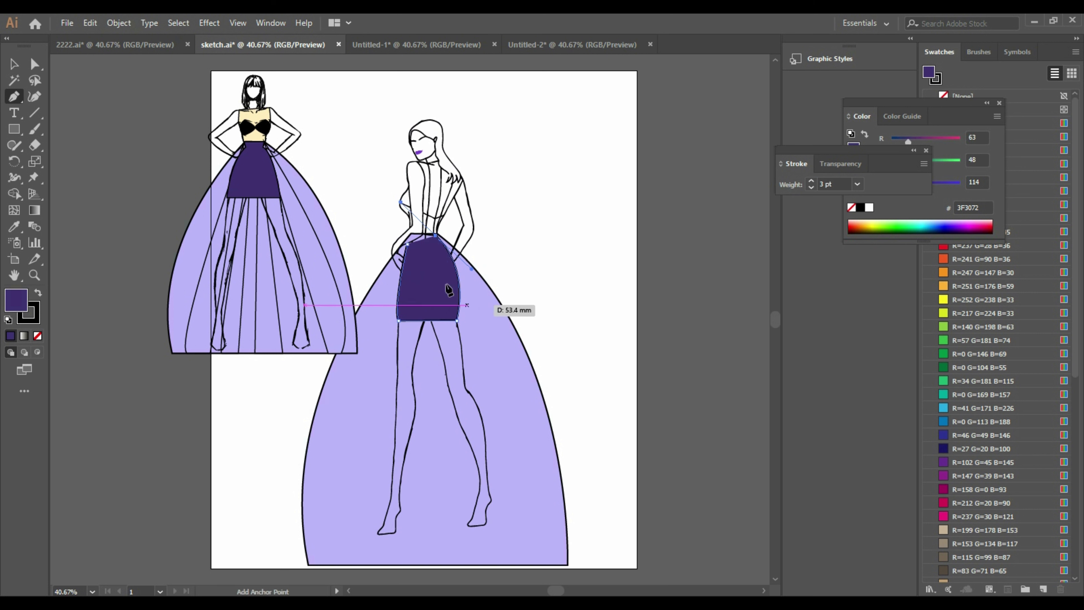
{"action": "left_click", "coordinate": [436, 235]}
{"action": "left_click", "coordinate": [407, 244]}
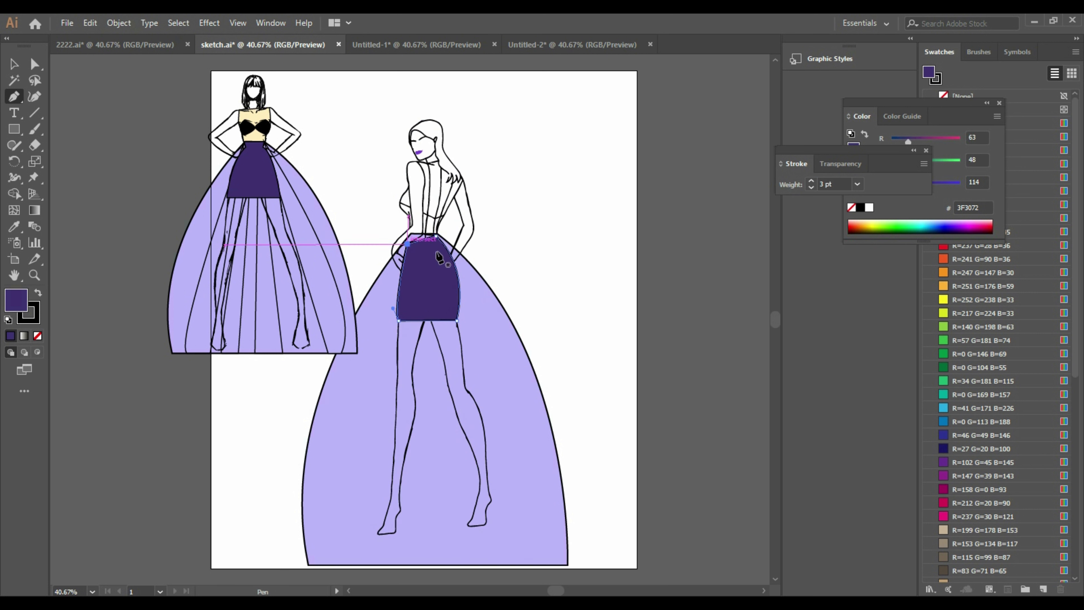
{"action": "key", "text": "v"}
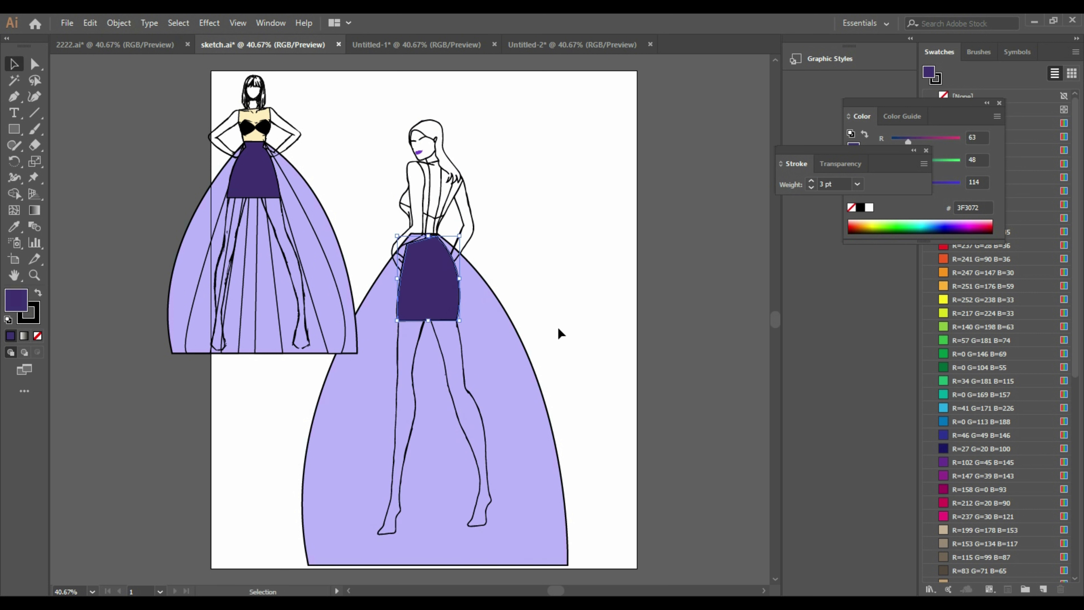
{"action": "left_click", "coordinate": [560, 333]}
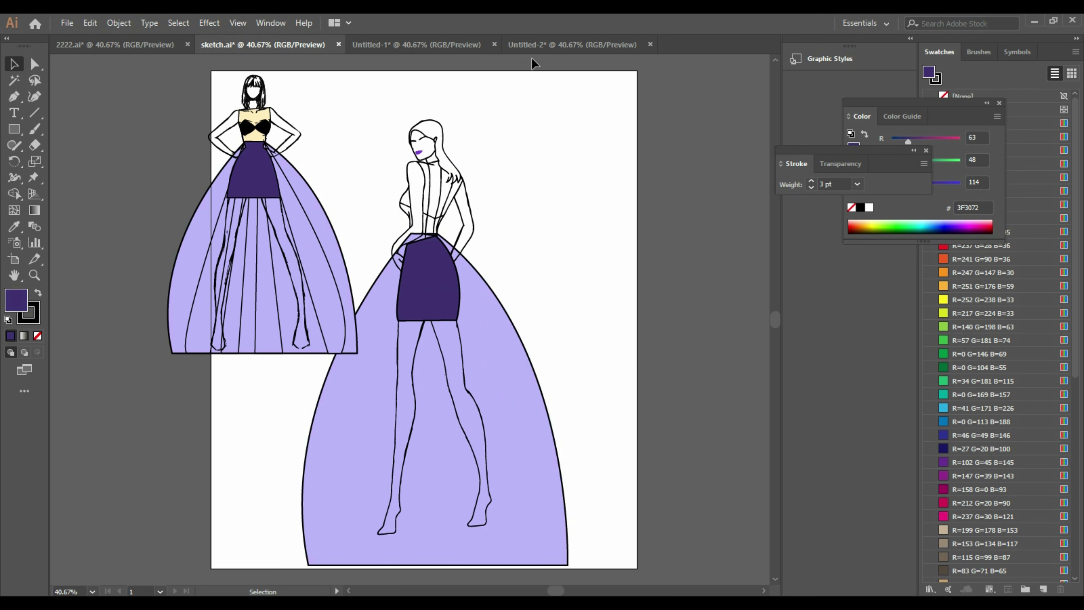
Switch to the Untitled-2 document and select the large heart outline.
{"action": "left_click", "coordinate": [532, 47]}
{"action": "left_click", "coordinate": [407, 269]}
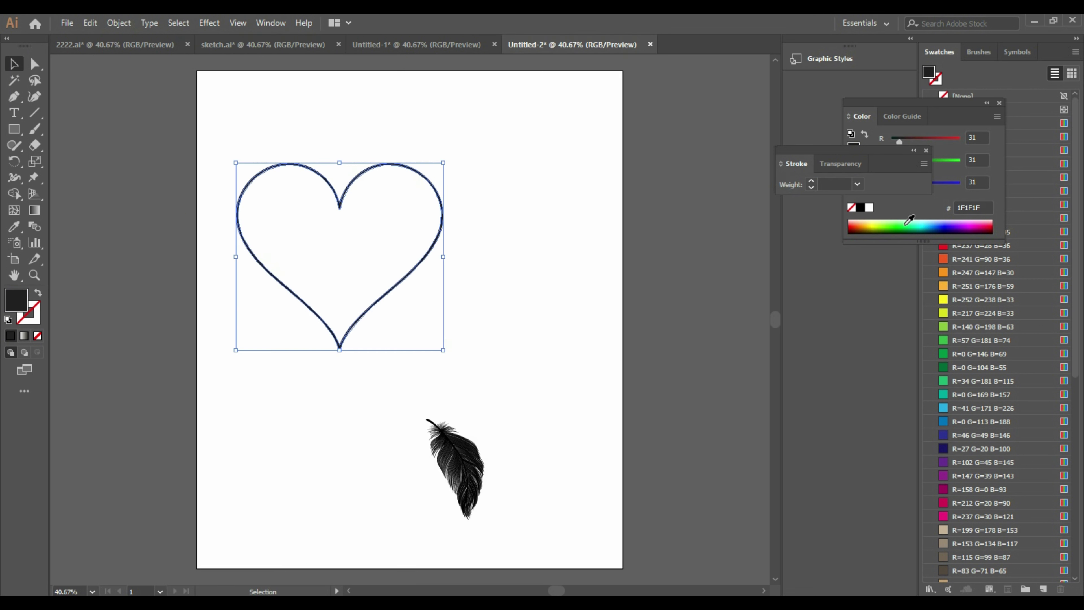
{"action": "key", "text": "ctrl+shift+a"}
{"action": "key", "text": "ctrl+v"}
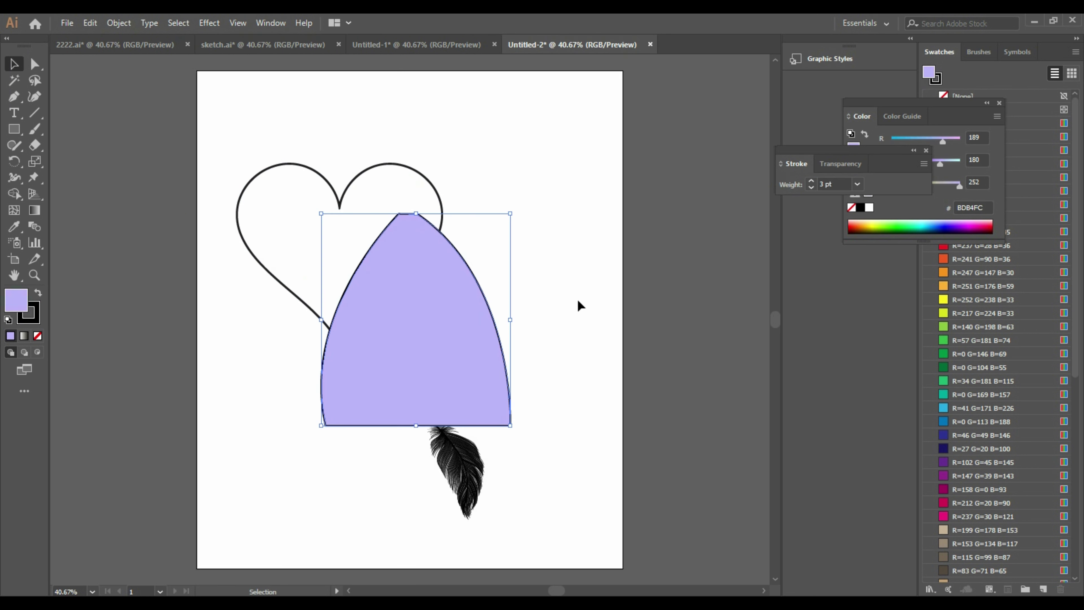
{"action": "key", "text": "ctrl+z"}
Copy the large heart outline and place a copy about half its size centred inside it.
{"action": "left_click", "coordinate": [423, 259]}
{"action": "key", "text": "ctrl+c"}
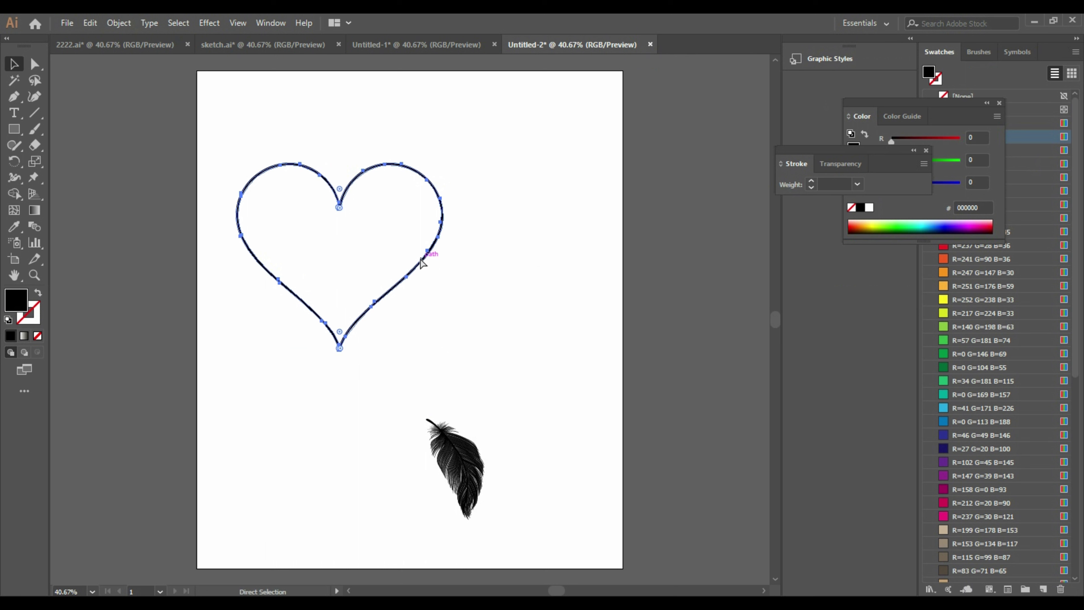
{"action": "key", "text": "ctrl+v"}
{"action": "left_click_drag", "start_coordinate": [515, 228], "coordinate": [381, 218]}
Copy the inner heart, shrink the copy to a tiny heart and place it in the large heart's upper-right lobe.
{"action": "key", "text": "ctrl+c"}
{"action": "key", "text": "ctrl+v"}
{"action": "left_click_drag", "start_coordinate": [459, 275], "coordinate": [378, 348]}
{"action": "left_click_drag", "start_coordinate": [375, 354], "coordinate": [395, 197]}
Copy the tiny heart and place one copy in each of the inner heart's two lobes.
{"action": "key", "text": "ctrl+c"}
{"action": "key", "text": "ctrl+v"}
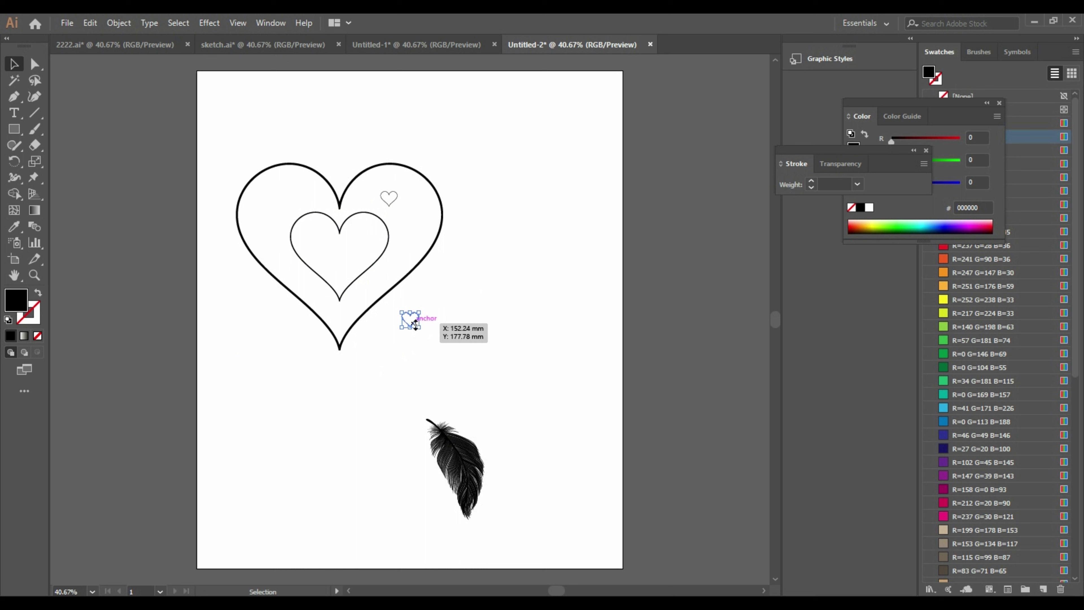
{"action": "left_click_drag", "start_coordinate": [415, 323], "coordinate": [325, 247]}
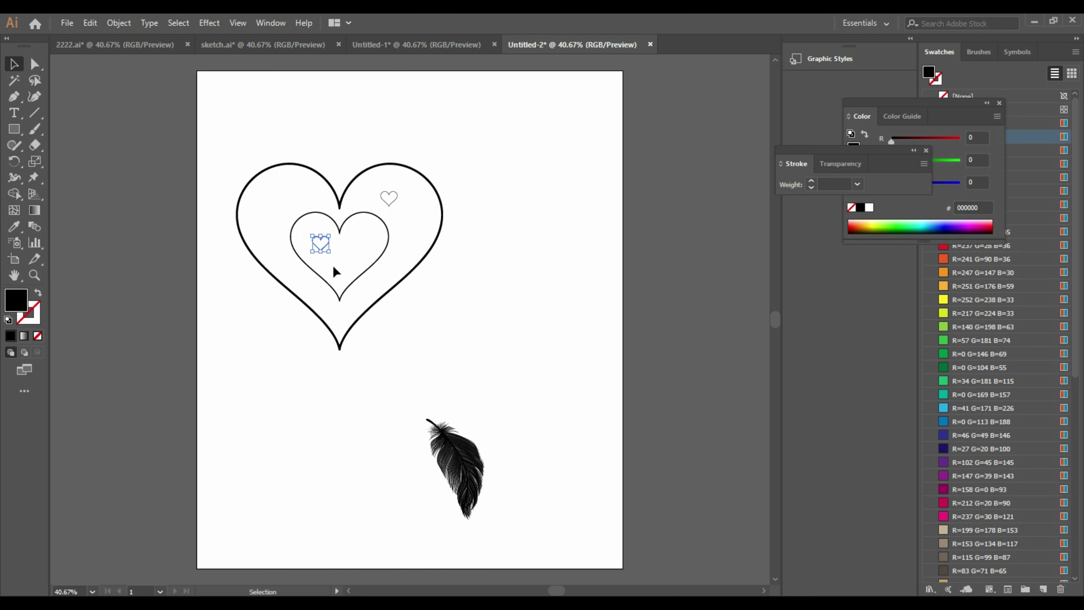
{"action": "key", "text": "ctrl+v"}
{"action": "left_click_drag", "start_coordinate": [416, 321], "coordinate": [367, 243]}
Place tiny heart copies in the large heart's upper-left lobe and near its lower-left and lower-right sides.
{"action": "key", "text": "ctrl+v"}
{"action": "left_click_drag", "start_coordinate": [421, 326], "coordinate": [279, 194]}
{"action": "key", "text": "ctrl+v"}
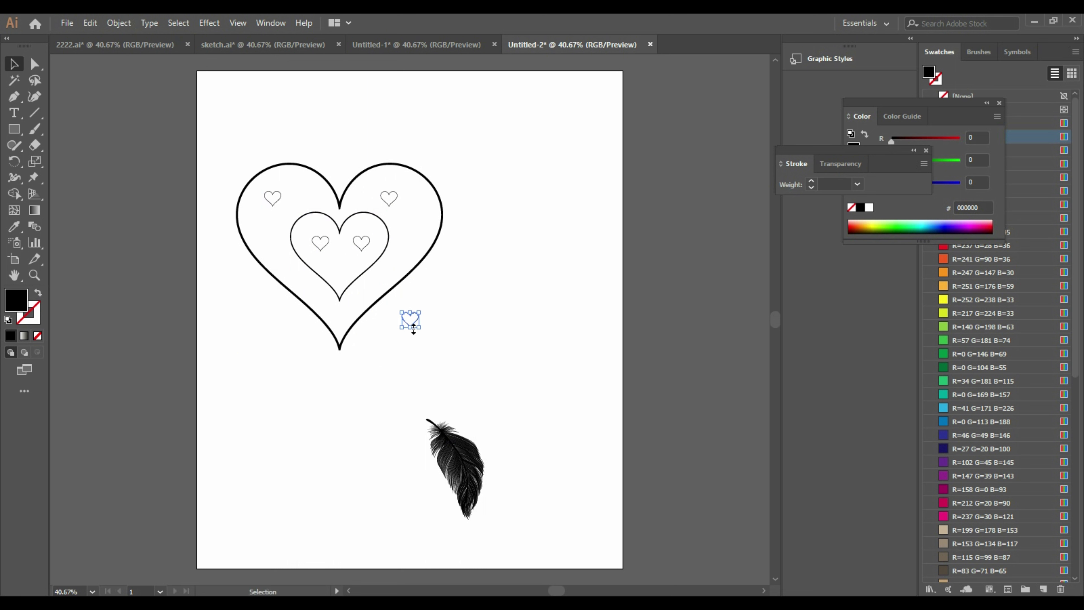
{"action": "left_click_drag", "start_coordinate": [413, 329], "coordinate": [286, 269]}
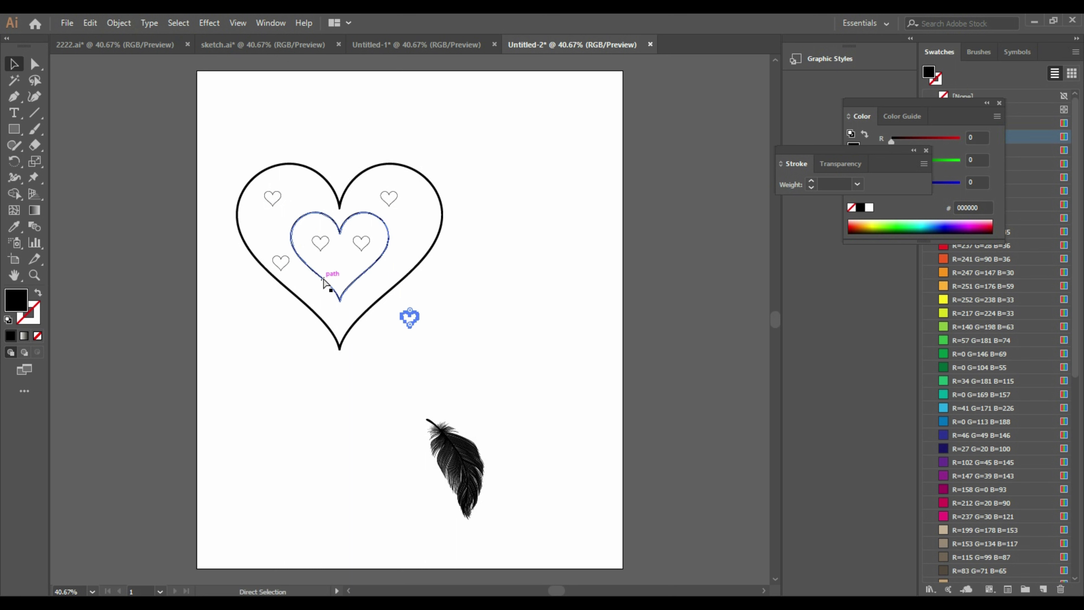
{"action": "left_click_drag", "start_coordinate": [411, 321], "coordinate": [408, 259]}
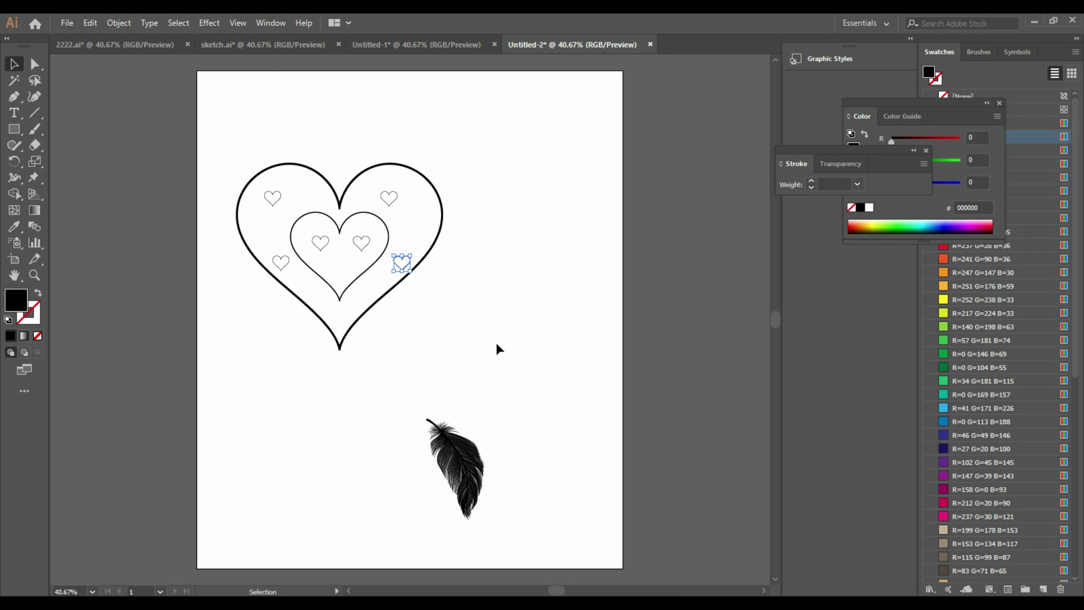
Place two more tiny heart copies, one above the large heart's lower tip and one above the inner heart's lower tip.
{"action": "key", "text": "ctrl+v"}
{"action": "left_click_drag", "start_coordinate": [404, 320], "coordinate": [335, 322]}
{"action": "key", "text": "ctrl+v"}
{"action": "left_click_drag", "start_coordinate": [414, 319], "coordinate": [347, 275]}
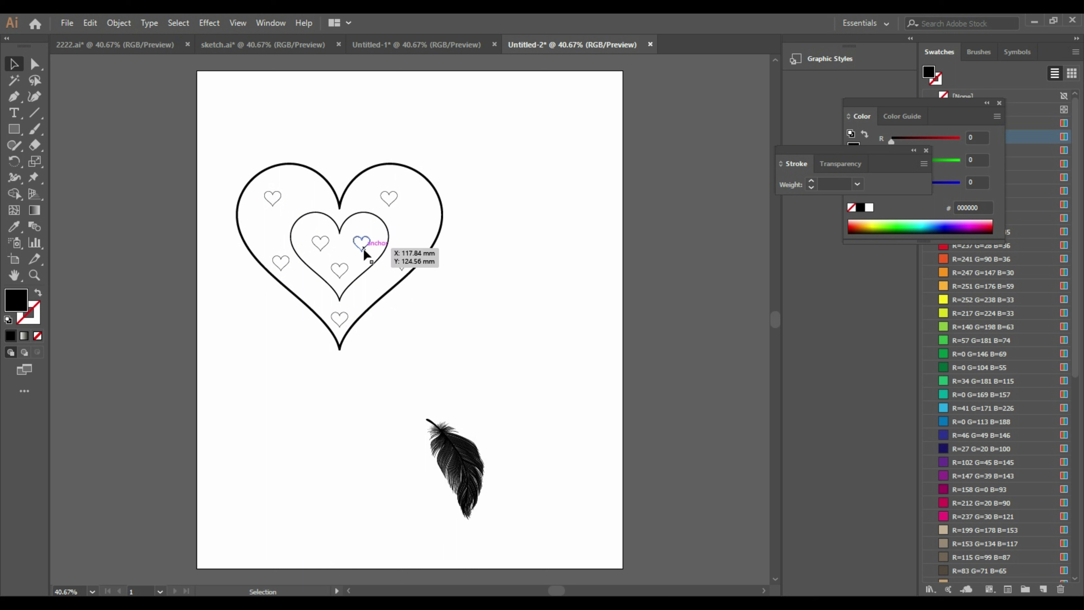
Shrink and rotate the feather, placing one at each heart's upper notch and another along the rise of the large heart's right lobe.
{"action": "left_click", "coordinate": [477, 507]}
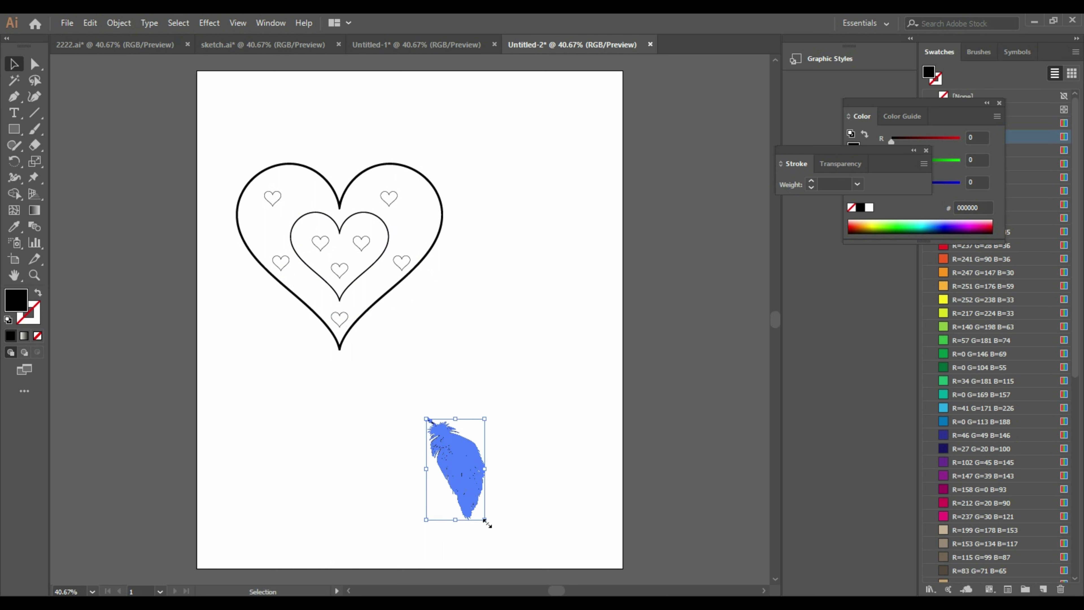
{"action": "left_click_drag", "start_coordinate": [487, 519], "coordinate": [452, 300]}
{"action": "left_click", "coordinate": [428, 129]}
{"action": "key", "text": "a"}
{"action": "left_click", "coordinate": [353, 190]}
{"action": "left_click", "coordinate": [505, 245]}
{"action": "left_click_drag", "start_coordinate": [409, 321], "coordinate": [377, 173]}
{"action": "left_click", "coordinate": [514, 210]}
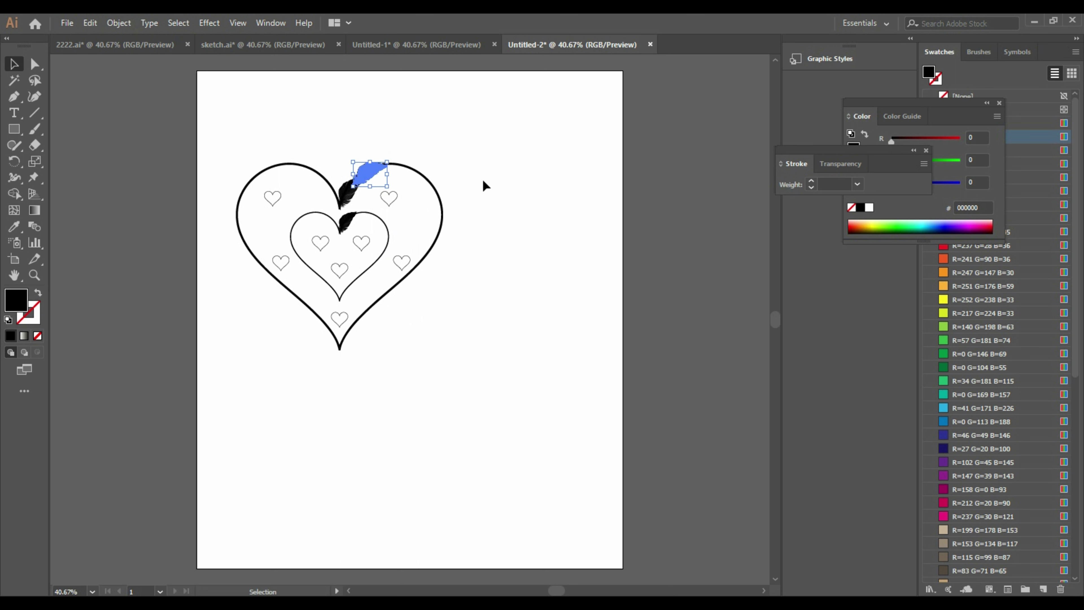
Paste three more feathers and rotate each to continue the chain over the large heart's right lobe to its outer edge.
{"action": "key", "text": "ctrl+v"}
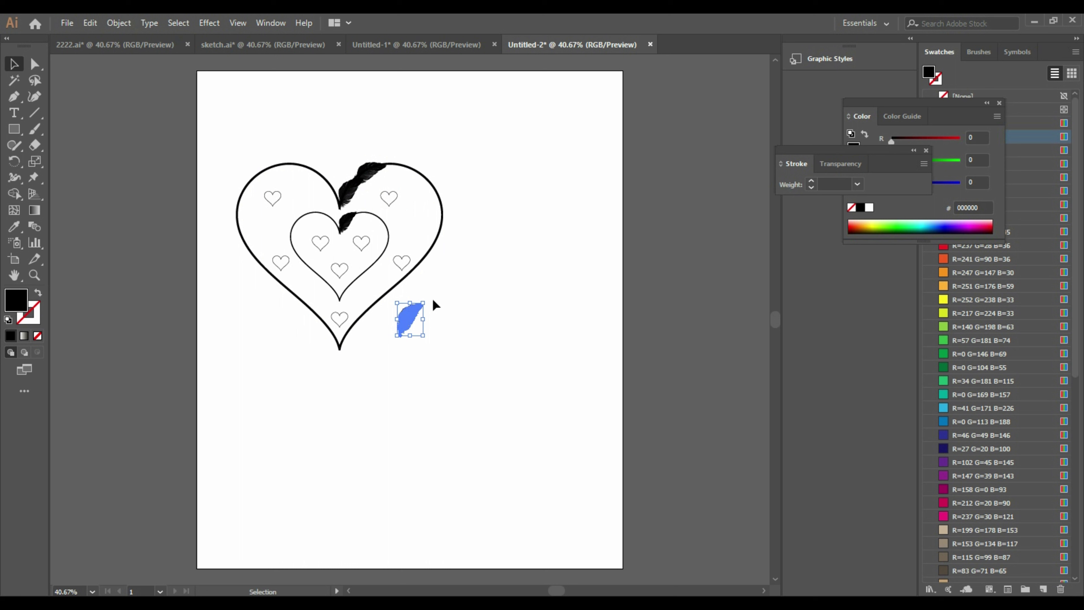
{"action": "left_click_drag", "start_coordinate": [435, 305], "coordinate": [401, 172]}
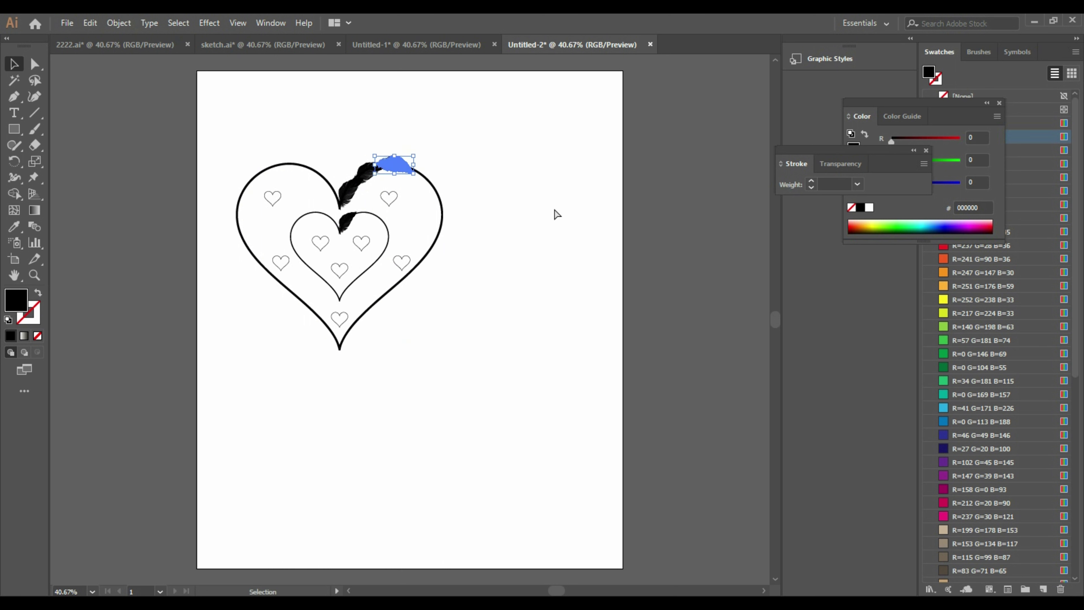
{"action": "key", "text": "ctrl+v"}
{"action": "left_click_drag", "start_coordinate": [435, 330], "coordinate": [417, 171]}
{"action": "left_click_drag", "start_coordinate": [417, 168], "coordinate": [417, 168]}
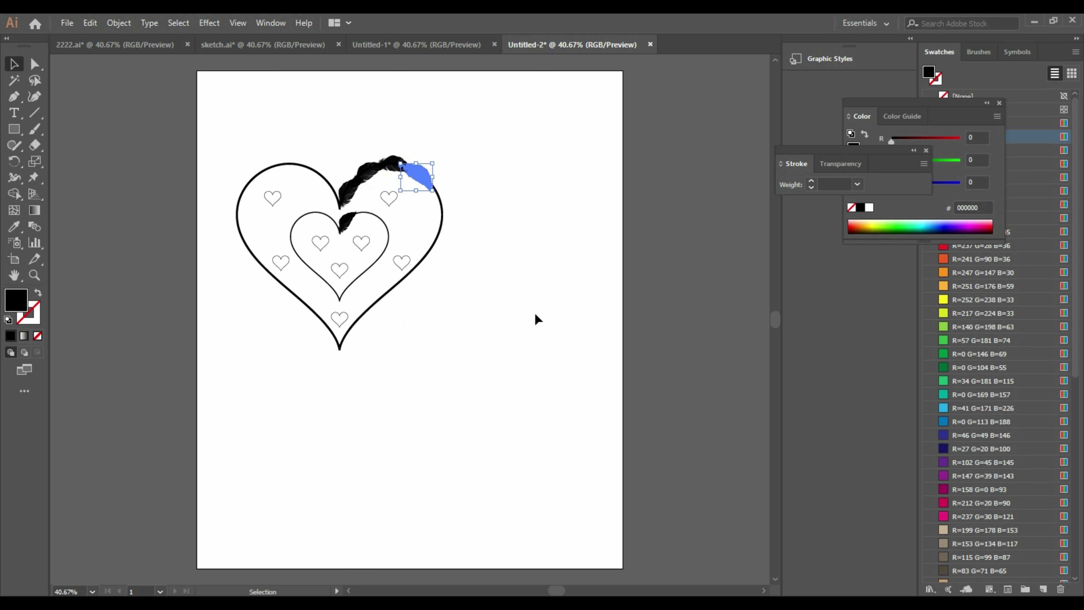
{"action": "key", "text": "ctrl+v"}
{"action": "left_click_drag", "start_coordinate": [434, 334], "coordinate": [435, 189]}
{"action": "left_click", "coordinate": [520, 288]}
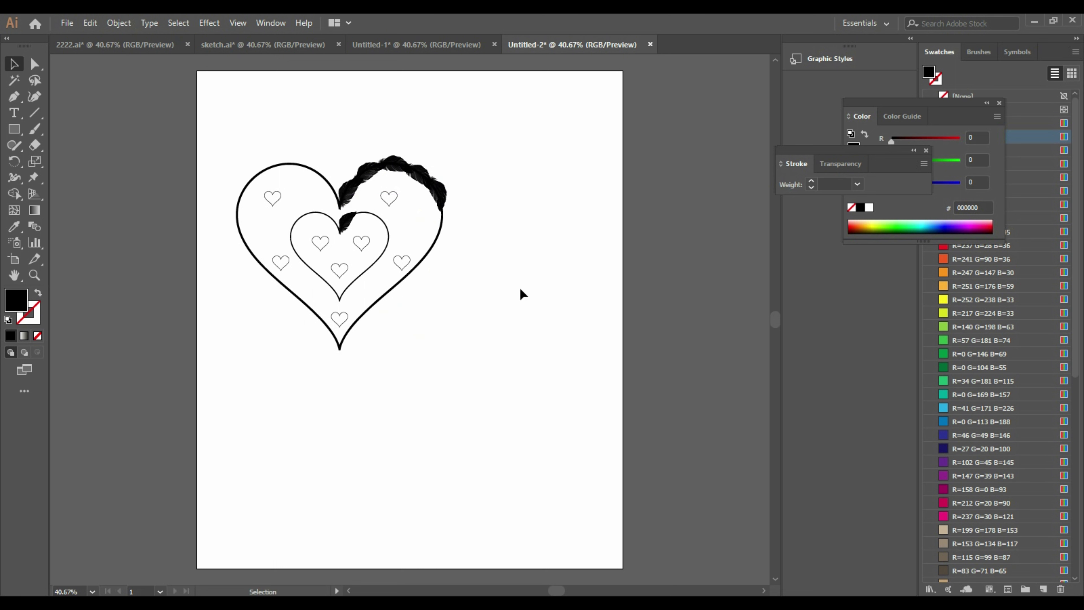
Paste four more feathers, rotating each to continue the chain down the large heart's right outer edge and lower-right side.
{"action": "key", "text": "ctrl+v"}
{"action": "left_click_drag", "start_coordinate": [436, 332], "coordinate": [446, 224]}
{"action": "left_click", "coordinate": [478, 238]}
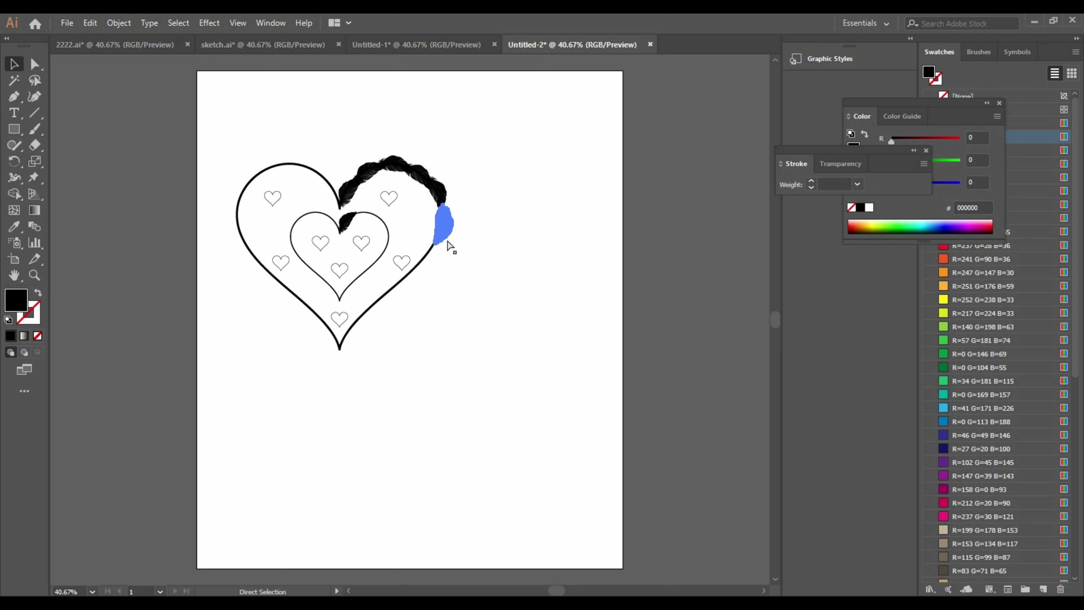
{"action": "left_click_drag", "start_coordinate": [447, 241], "coordinate": [378, 288]}
{"action": "left_click", "coordinate": [435, 271]}
{"action": "left_click", "coordinate": [431, 259]}
{"action": "left_click", "coordinate": [439, 332]}
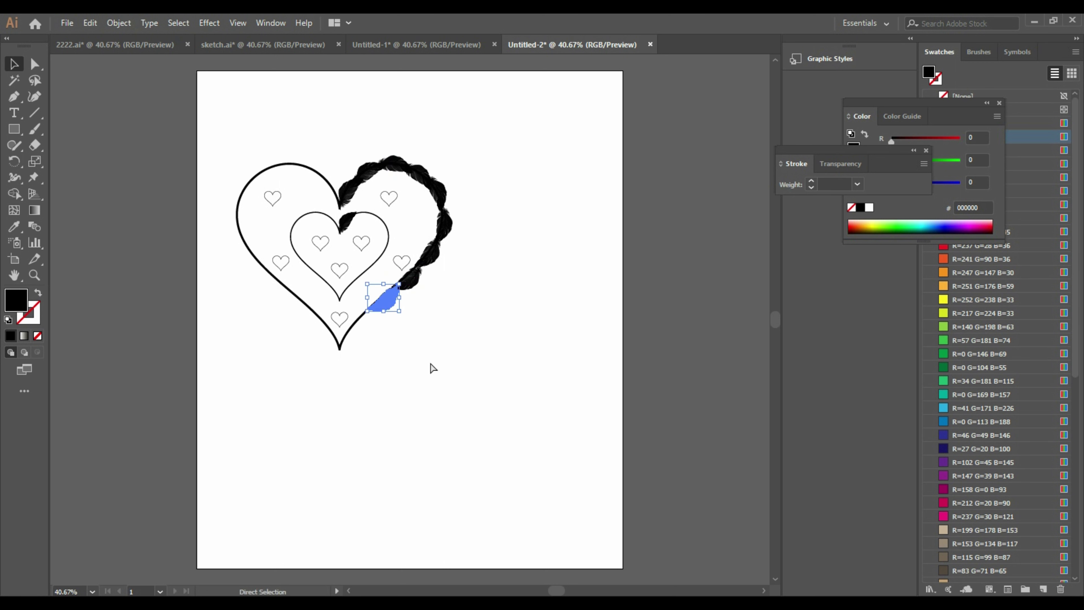
Paste two more feathers and angle them to finish the chain at the large heart's lower tip.
{"action": "key", "text": "ctrl+v"}
{"action": "left_click_drag", "start_coordinate": [415, 323], "coordinate": [354, 338]}
{"action": "key", "text": "ctrl+v"}
{"action": "left_click", "coordinate": [438, 371]}
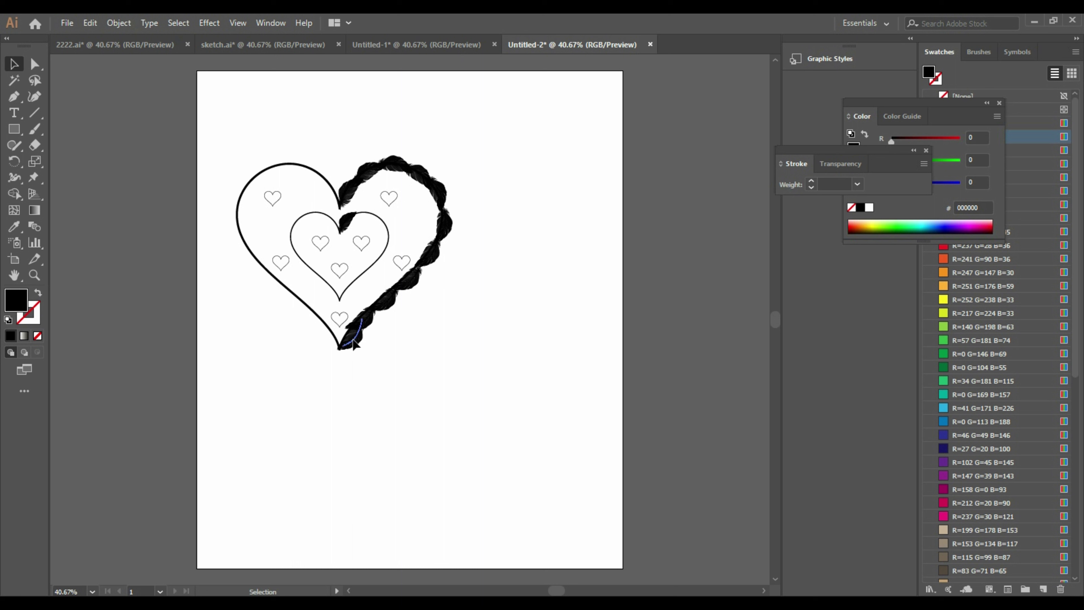
Select all the feathers along the large heart's right half and group them.
{"action": "key", "text": "a"}
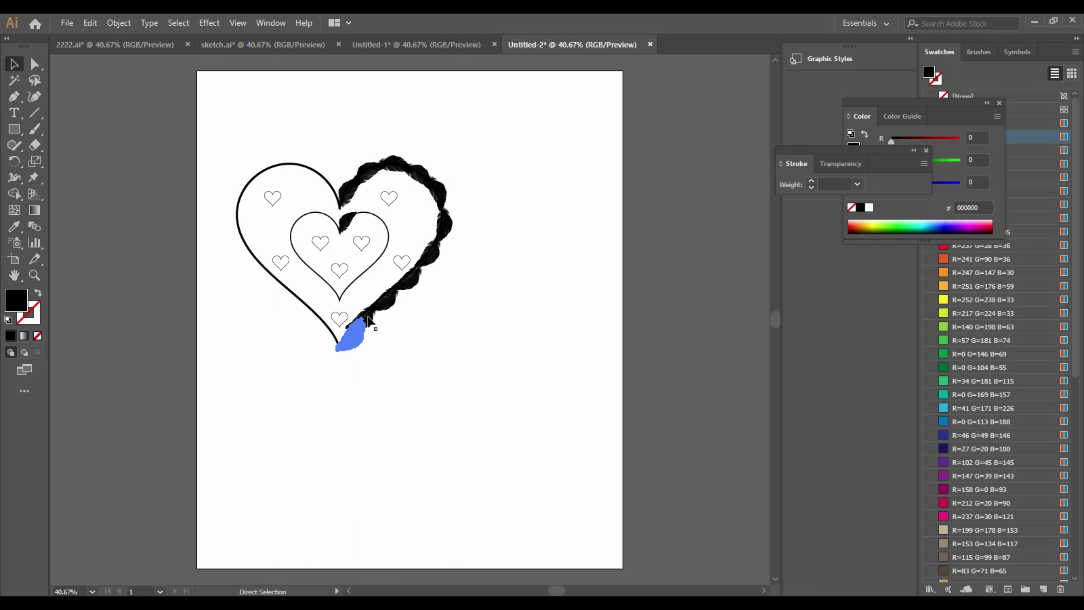
{"action": "left_click_drag", "start_coordinate": [368, 321], "coordinate": [394, 155]}
{"action": "key", "text": "v"}
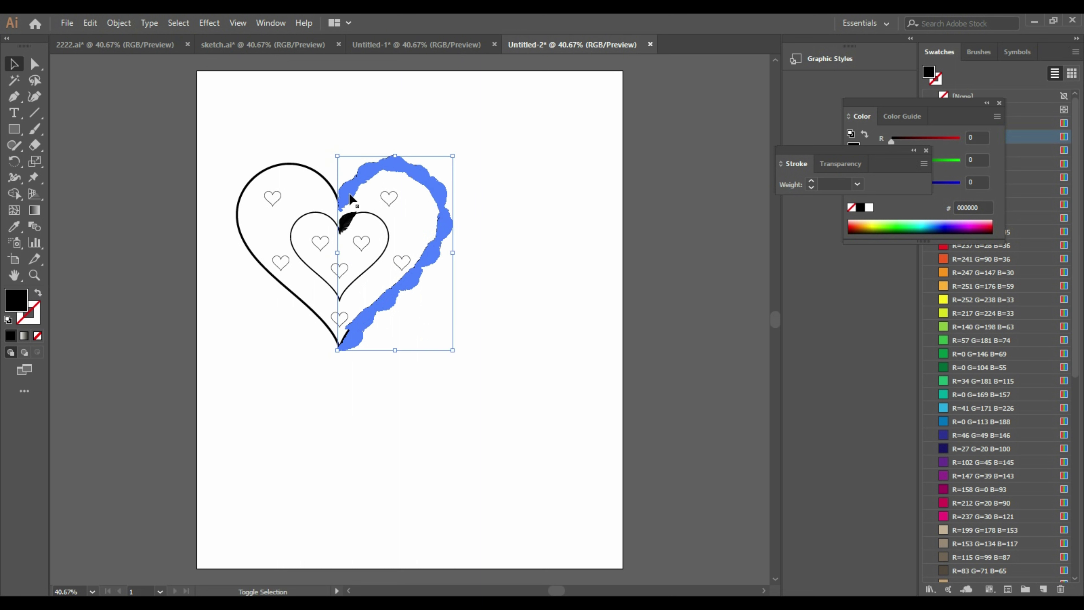
{"action": "right_click", "coordinate": [349, 192]}
{"action": "left_click", "coordinate": [410, 278]}
Duplicate the grouped feather chain and send the copy to the back.
{"action": "key", "text": "ctrl+c"}
{"action": "key", "text": "ctrl+v"}
{"action": "right_click", "coordinate": [446, 343]}
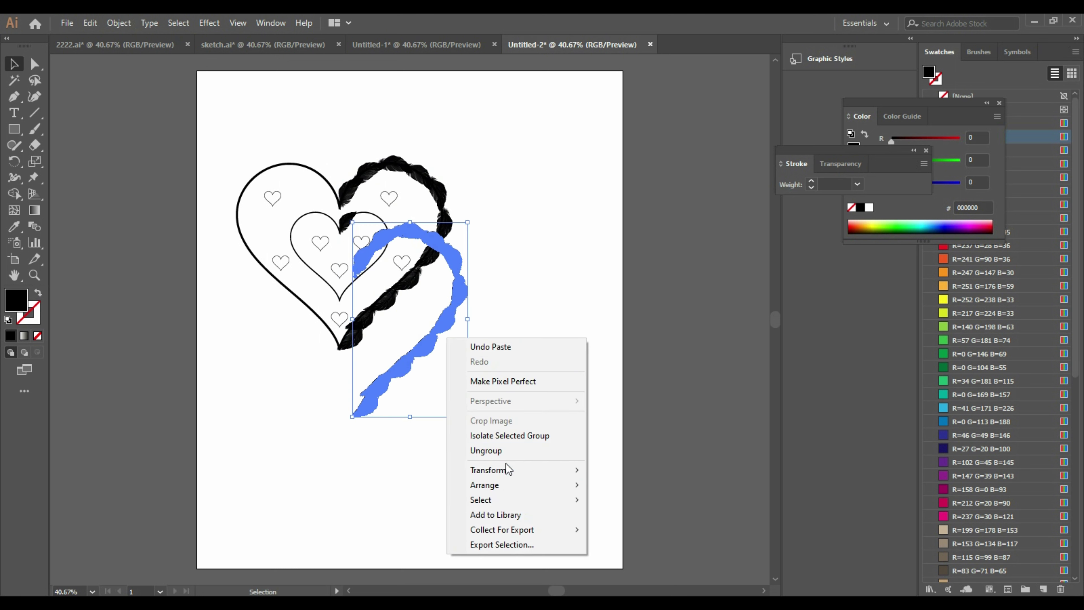
{"action": "mouse_move", "coordinate": [507, 484]}
{"action": "left_click", "coordinate": [697, 529]}
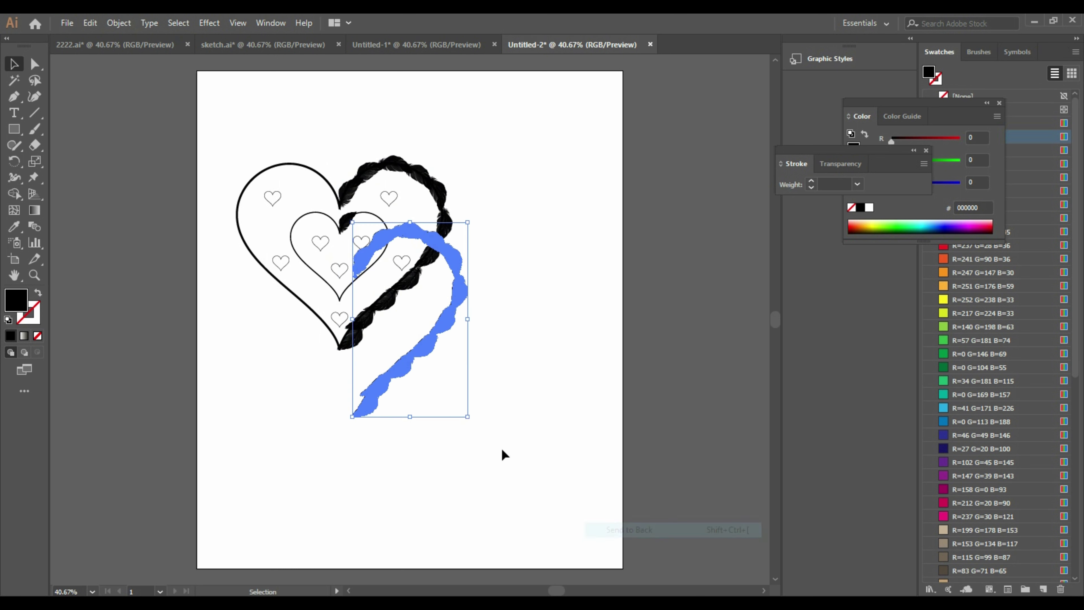
Reflect the copied feather chain across the vertical axis and position it along the large heart's left half.
{"action": "right_click", "coordinate": [454, 343]}
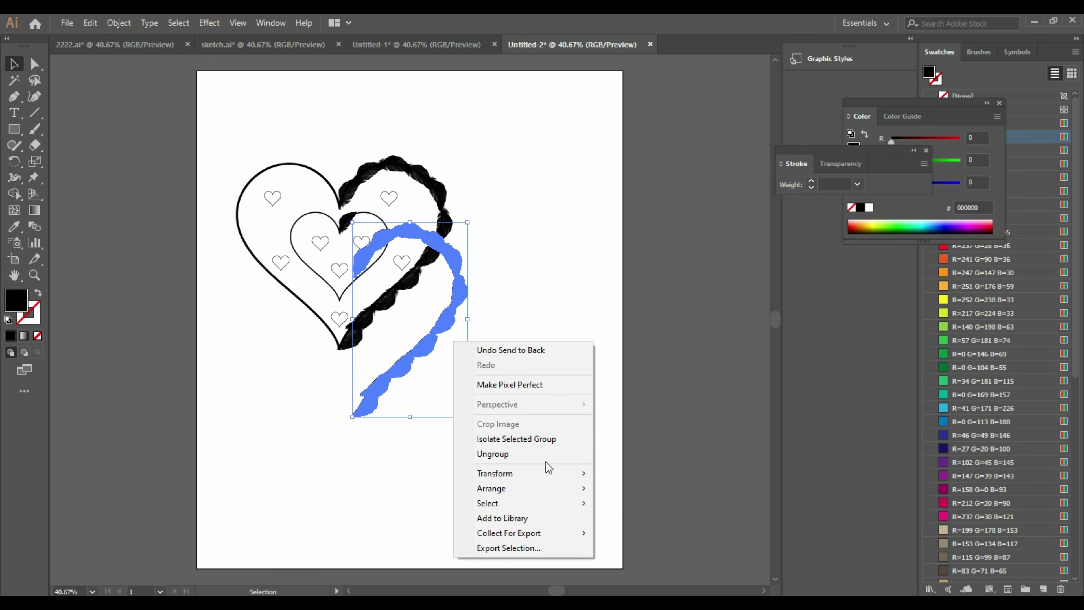
{"action": "mouse_move", "coordinate": [568, 475]}
{"action": "left_click", "coordinate": [679, 522]}
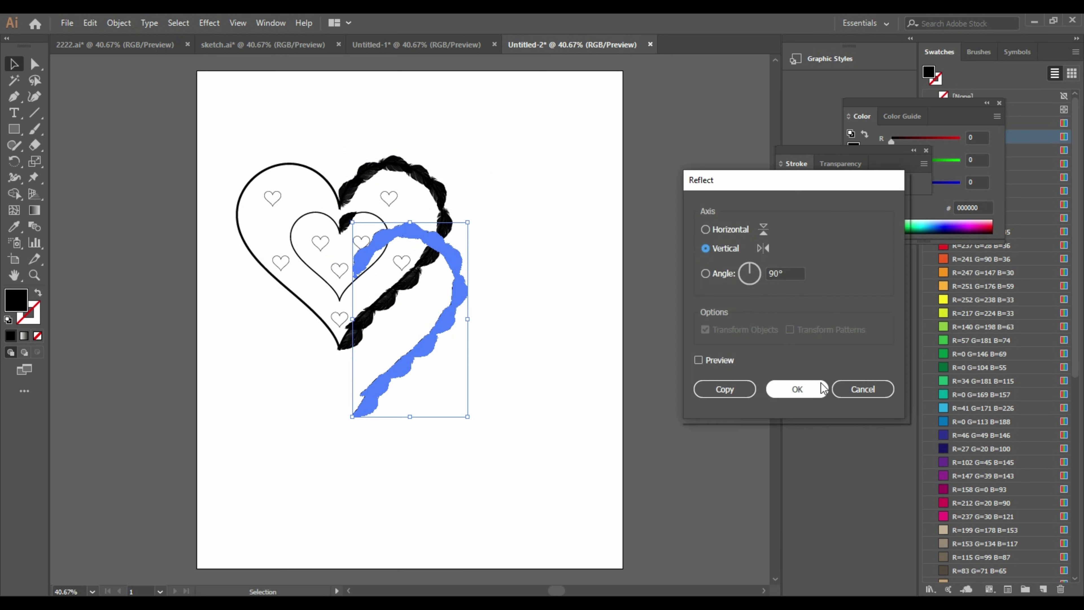
{"action": "left_click", "coordinate": [787, 387]}
{"action": "mouse_move", "coordinate": [407, 368]}
{"action": "left_mouse_down"}
{"action": "mouse_move", "coordinate": [276, 248]}
{"action": "mouse_move", "coordinate": [275, 297]}
{"action": "mouse_move", "coordinate": [284, 294]}
{"action": "left_mouse_up"}
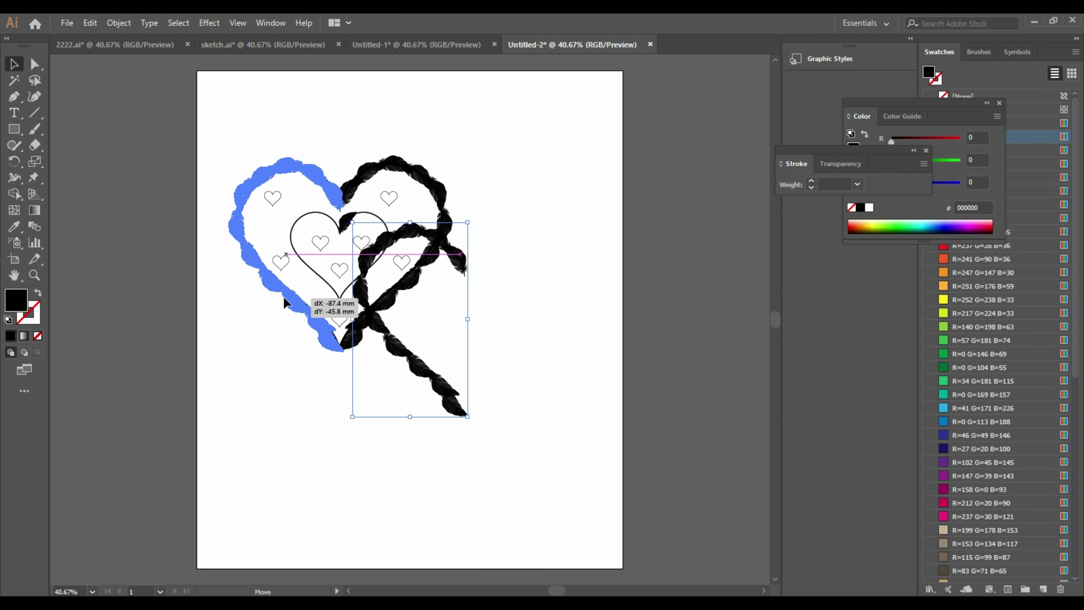
{"action": "left_click", "coordinate": [559, 358]}
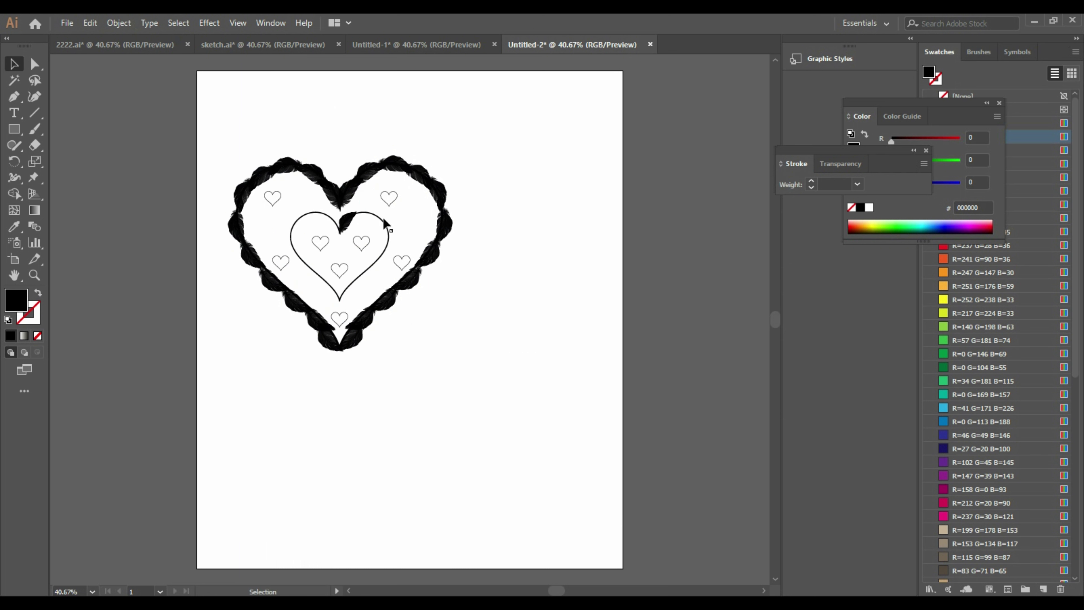
Select both halves of the large heart's feather border and duplicate them as one piece.
{"action": "left_click", "coordinate": [447, 241]}
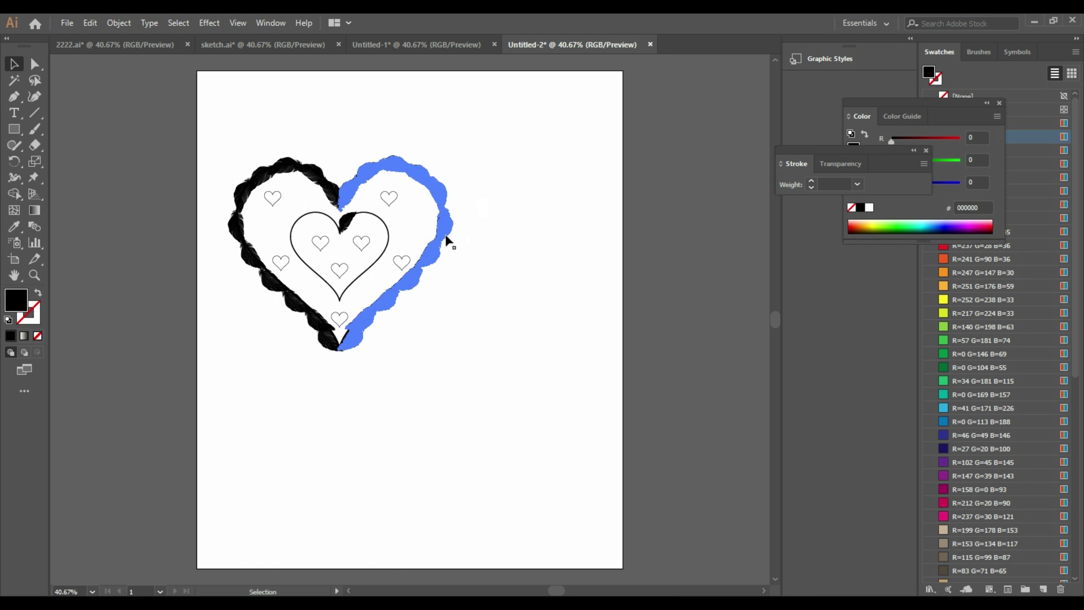
{"action": "left_click", "coordinate": [328, 184], "text": "shift"}
{"action": "left_click", "coordinate": [339, 134]}
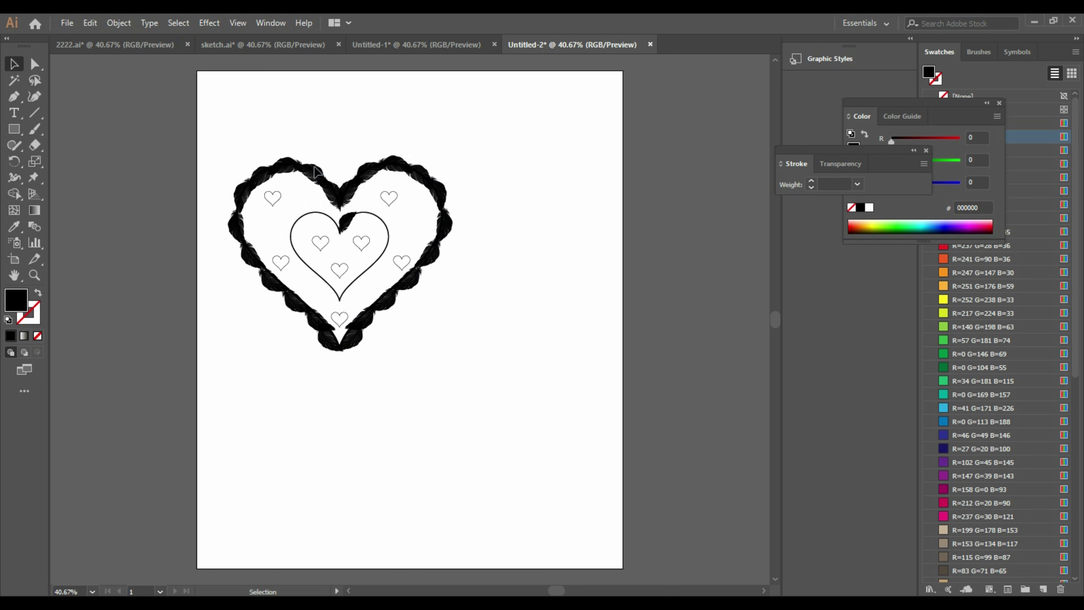
{"action": "left_click", "coordinate": [315, 170]}
{"action": "left_click", "coordinate": [402, 159], "text": "shift"}
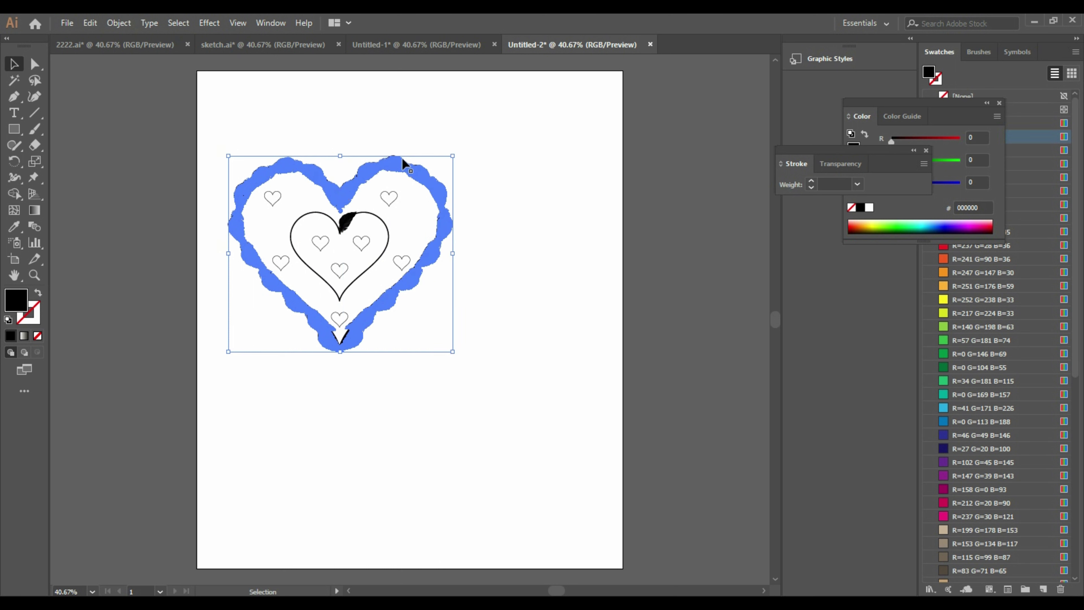
{"action": "left_click", "coordinate": [458, 473]}
{"action": "left_click_drag", "start_coordinate": [440, 247], "coordinate": [510, 311]}
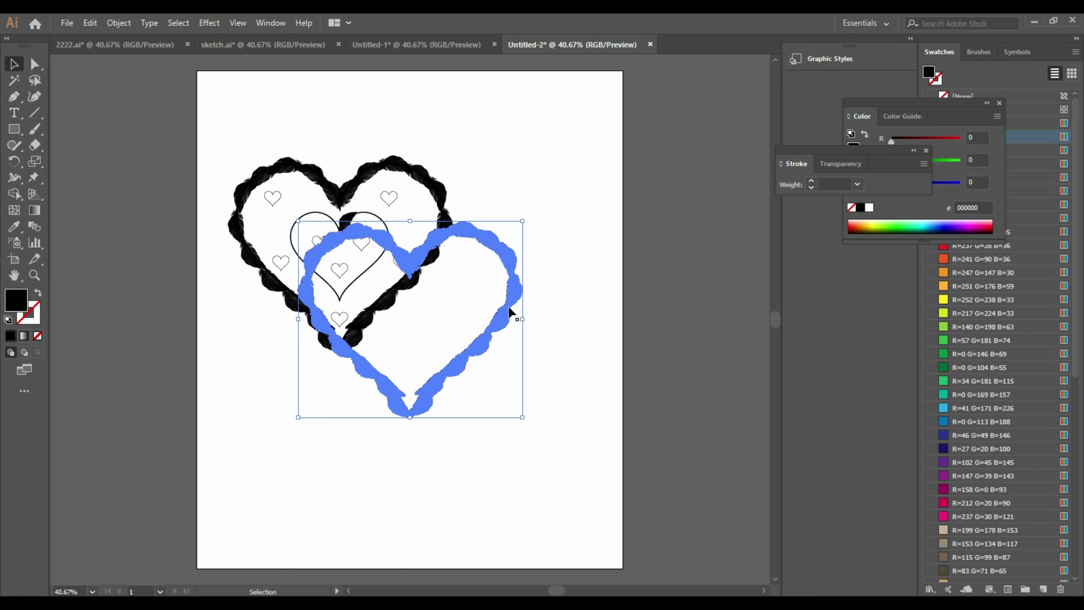
Scale the duplicated feather border down to the inner heart's size and place it over the inner heart.
{"action": "left_click_drag", "start_coordinate": [522, 221], "coordinate": [408, 320]}
{"action": "left_click_drag", "start_coordinate": [402, 334], "coordinate": [388, 220]}
{"action": "left_click", "coordinate": [505, 392]}
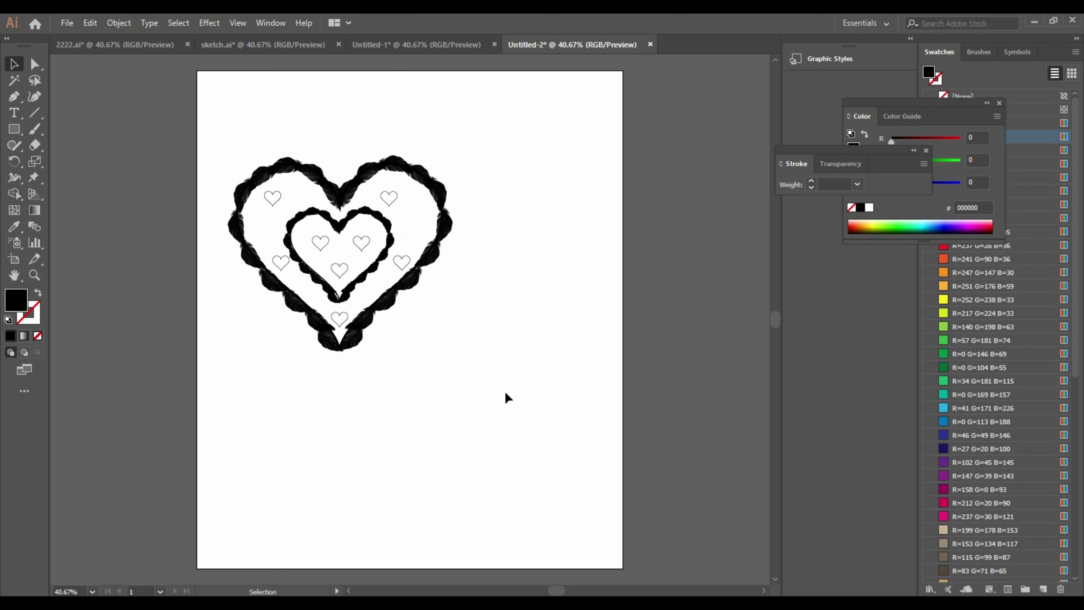
Nudge the inner feather border slightly up and to the right to center it on the inner heart.
{"action": "left_click", "coordinate": [351, 290]}
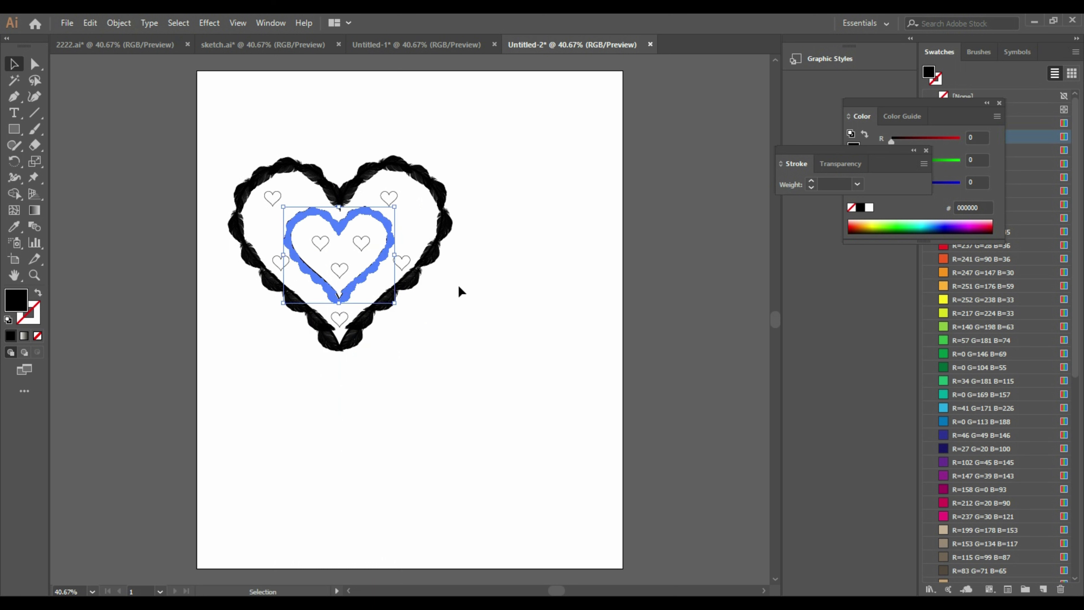
{"action": "key", "text": "Up"}
{"action": "key", "text": "Up"}
{"action": "key", "text": "Up"}
{"action": "key", "text": "Right"}
{"action": "key", "text": "Right"}
{"action": "key", "text": "Right"}
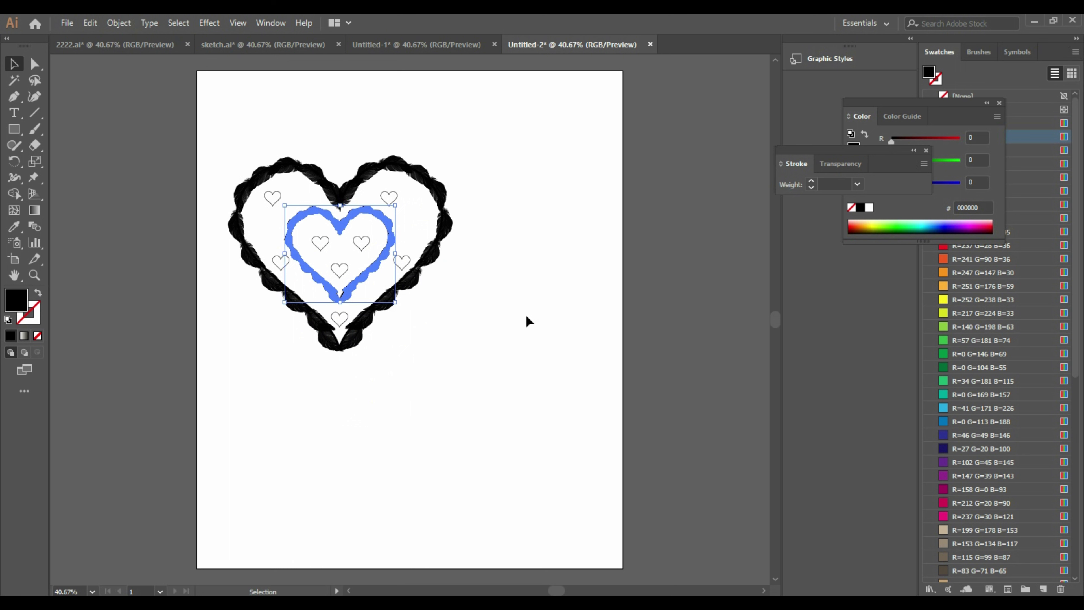
{"action": "left_click", "coordinate": [525, 320]}
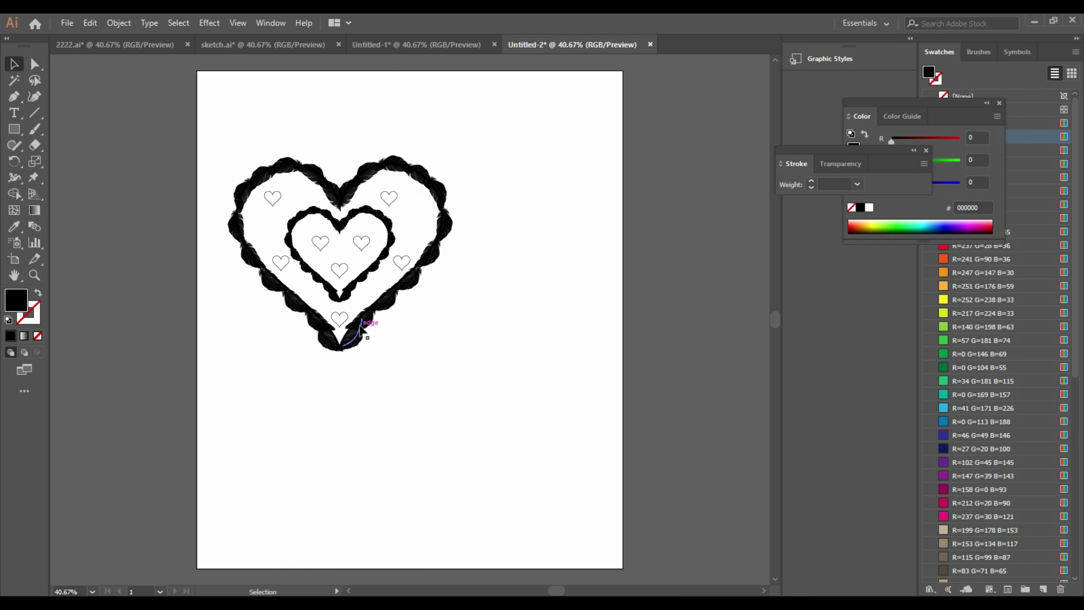
{"action": "left_click", "coordinate": [403, 265]}
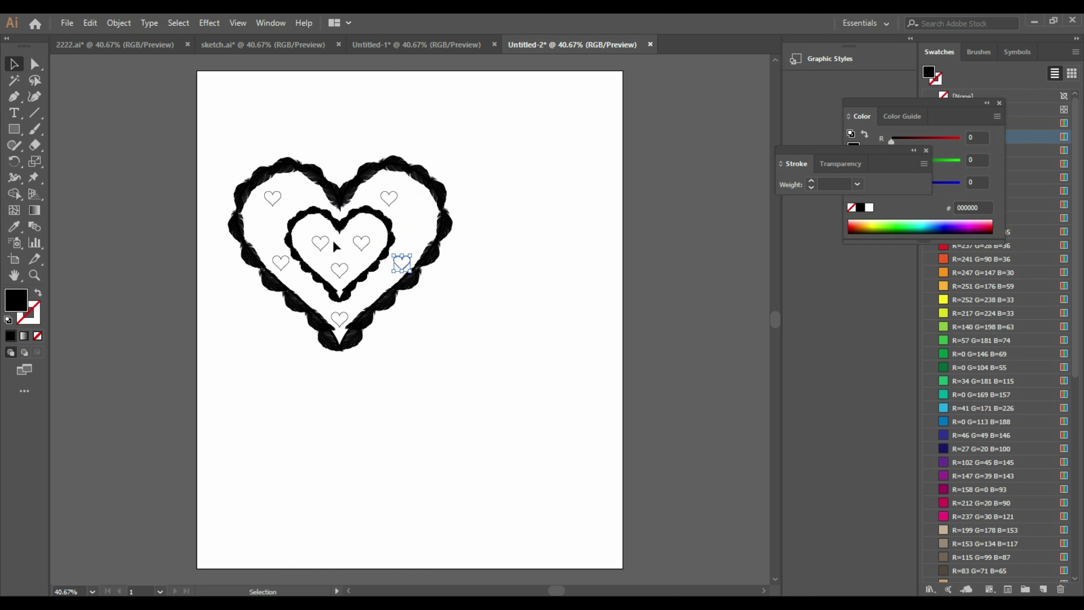
{"action": "left_click", "coordinate": [514, 374]}
{"action": "left_click", "coordinate": [389, 207]}
{"action": "double_click", "coordinate": [15, 308]}
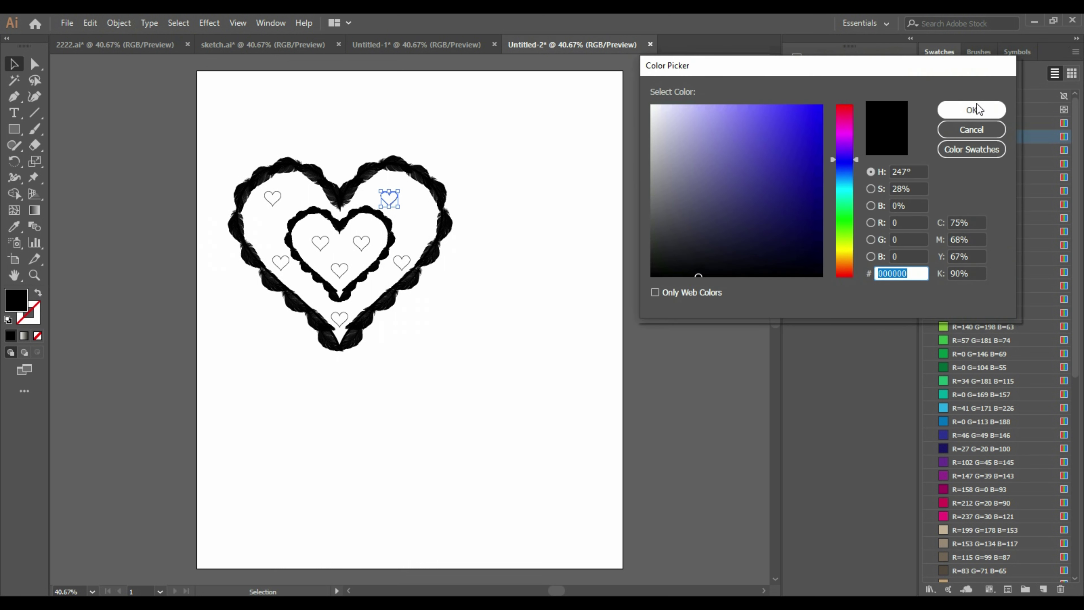
{"action": "left_click", "coordinate": [971, 129]}
Copy the whole heart motif into sketch.ai and place it beside the back-view figure's head, over the artboard's upper-right edge.
{"action": "left_click_drag", "start_coordinate": [219, 127], "coordinate": [457, 386]}
{"action": "left_click", "coordinate": [379, 47]}
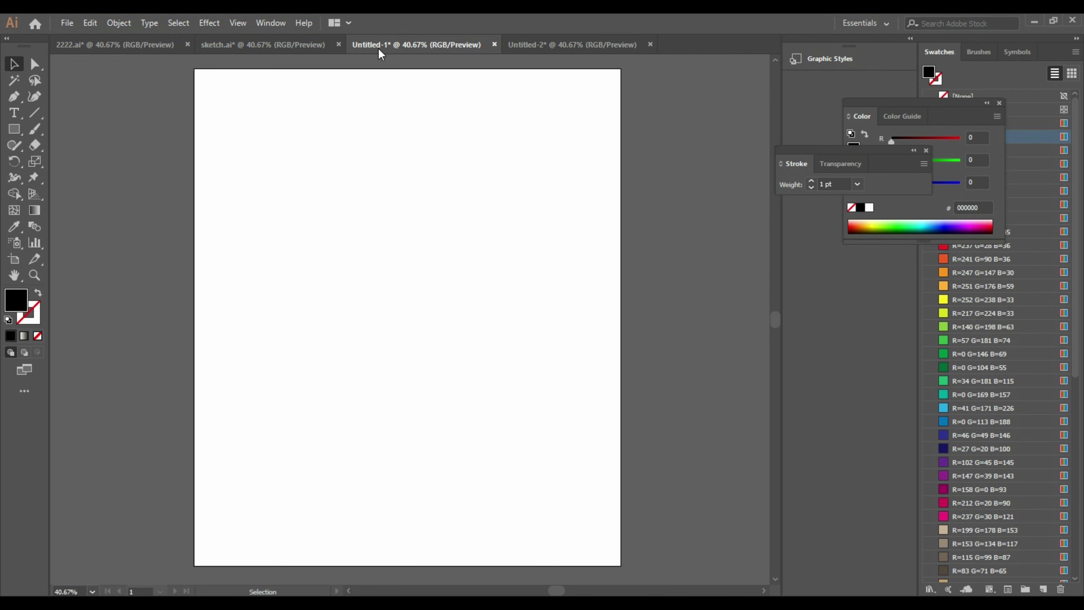
{"action": "left_click", "coordinate": [241, 47]}
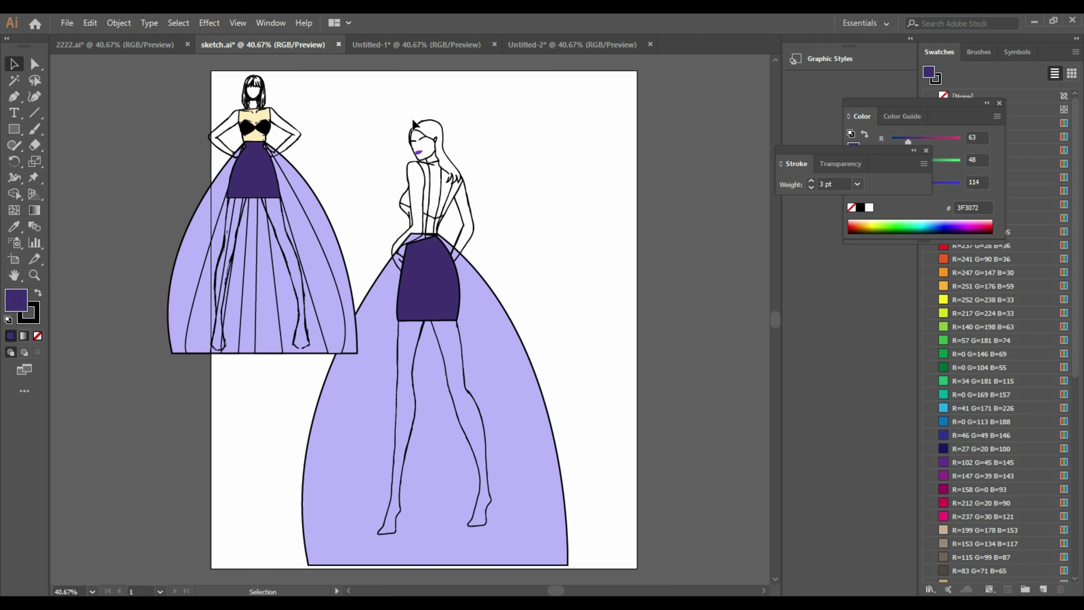
{"action": "key", "text": "a"}
{"action": "key", "text": "ctrl+v"}
{"action": "left_click_drag", "start_coordinate": [512, 270], "coordinate": [715, 129]}
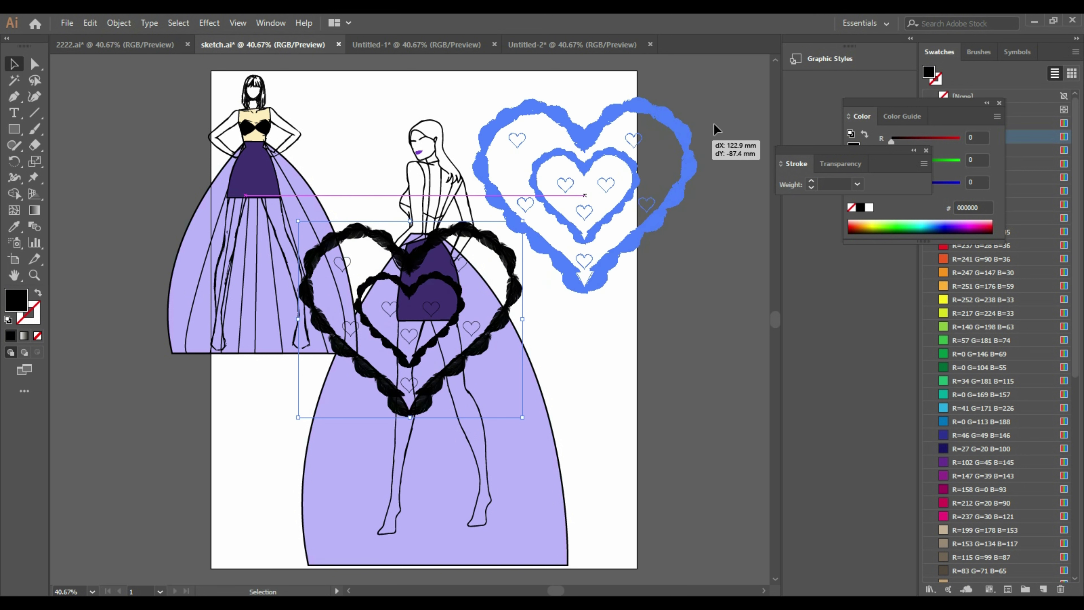
{"action": "left_click", "coordinate": [634, 396]}
Apply the back-view skirt's dark purple fill and 3 pt black stroke to the large heart's lower-left tiny heart with the Eyedropper.
{"action": "left_click", "coordinate": [556, 190]}
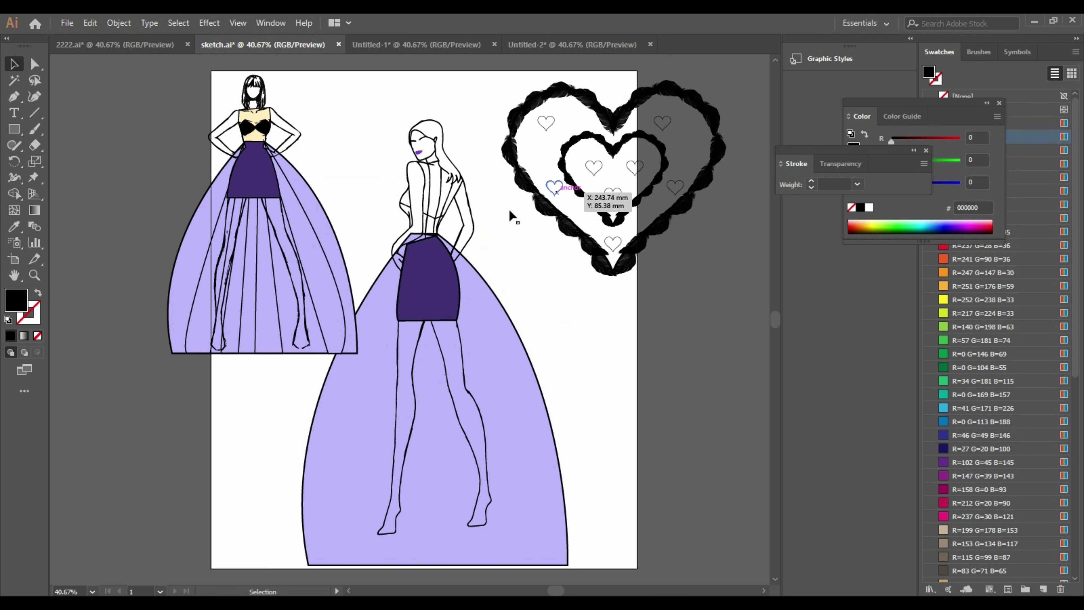
{"action": "left_click", "coordinate": [14, 227]}
{"action": "left_click", "coordinate": [436, 291]}
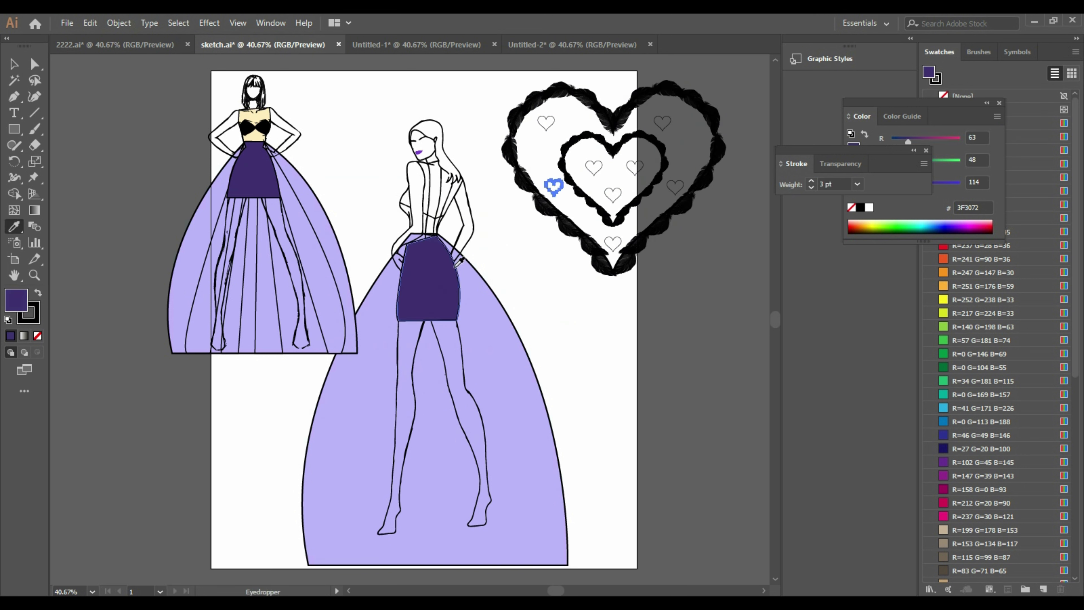
{"action": "left_click", "coordinate": [14, 64]}
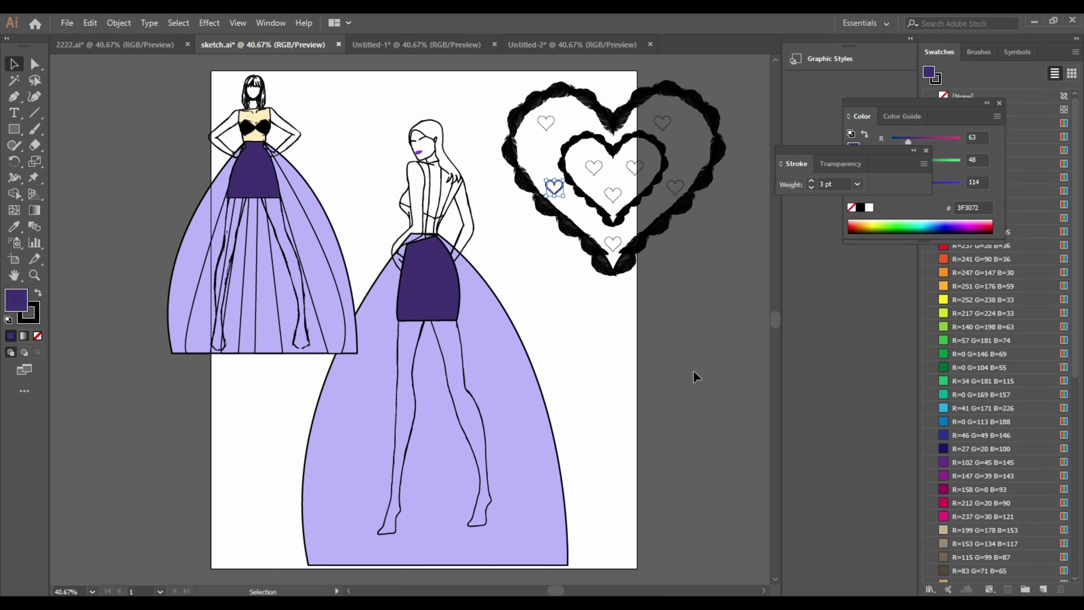
{"action": "left_click", "coordinate": [561, 197]}
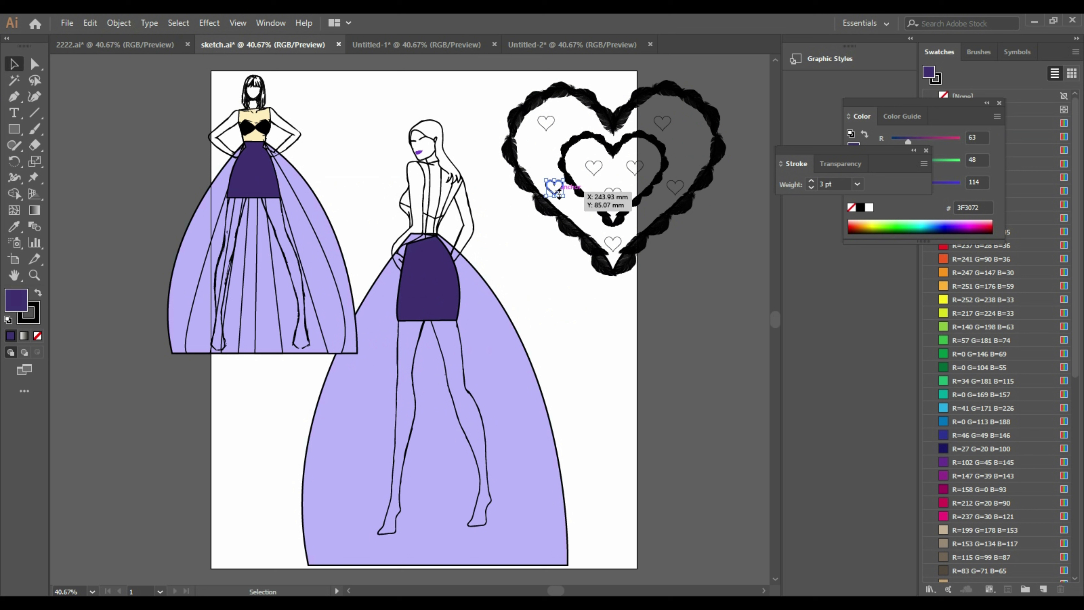
Sample the dark purple skirt's fill and stroke onto the tiny heart in the large heart's upper-left lobe.
{"action": "left_click", "coordinate": [547, 124]}
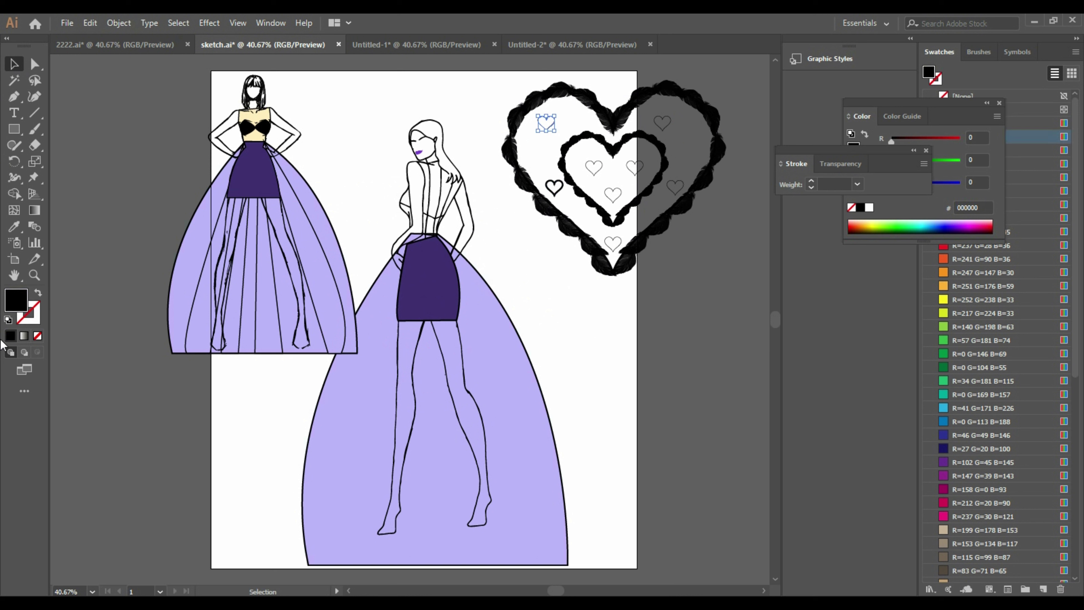
{"action": "left_click", "coordinate": [13, 226]}
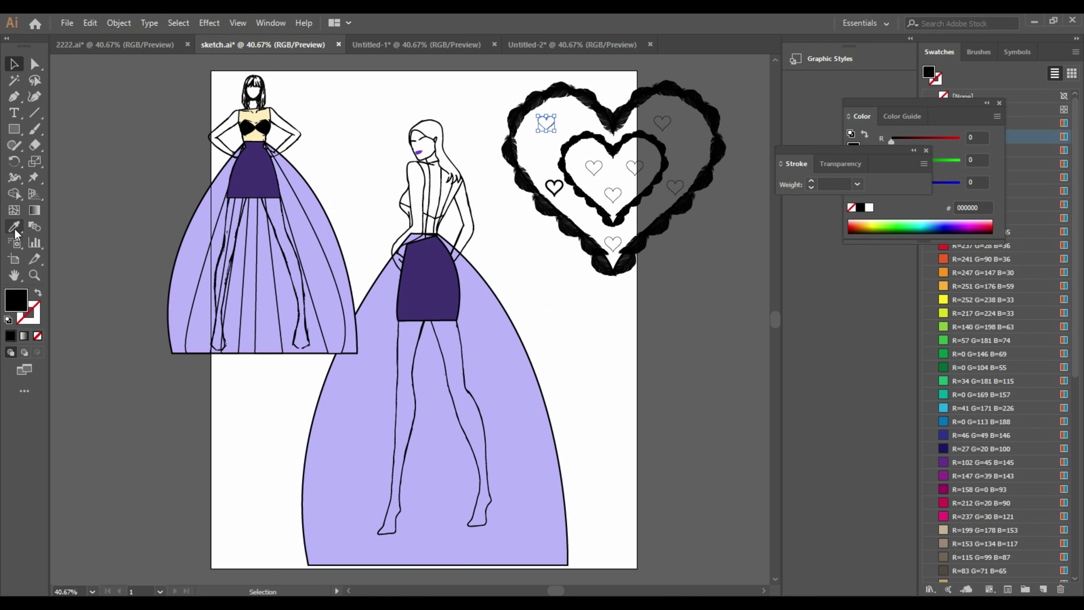
{"action": "left_click", "coordinate": [423, 290]}
{"action": "left_click", "coordinate": [14, 64]}
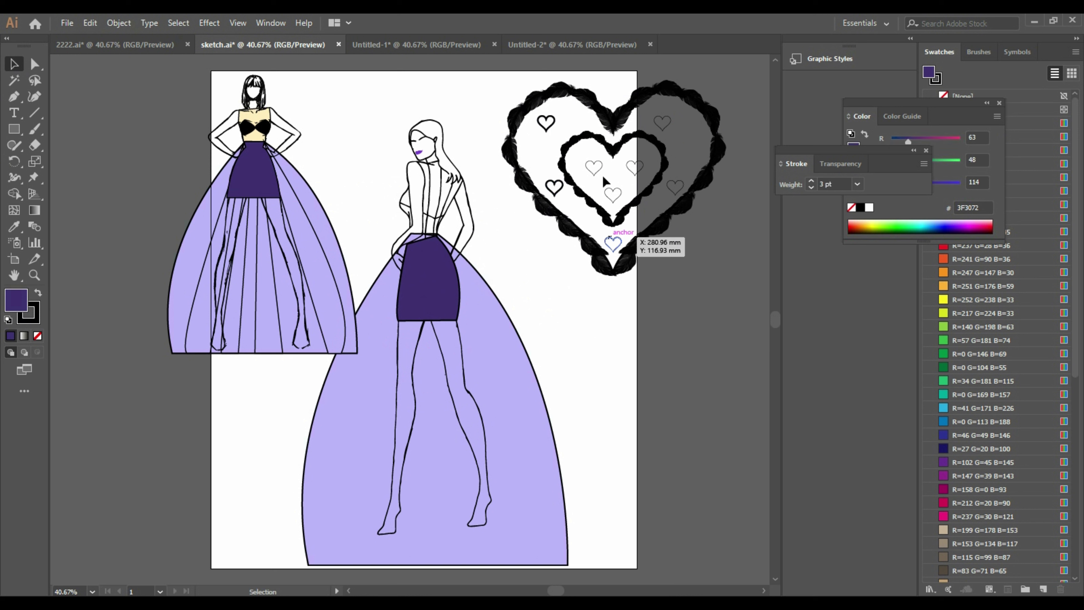
Apply the skirt's dark purple fill and 3 pt black stroke to the six remaining tiny hearts with the Eyedropper.
{"action": "left_click", "coordinate": [594, 169]}
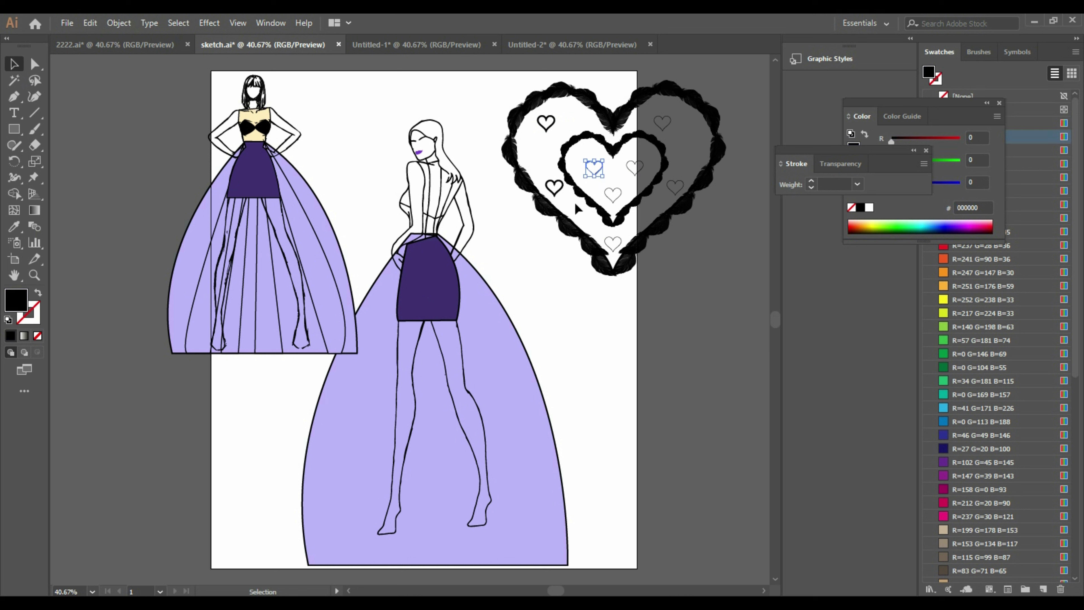
{"action": "left_click", "coordinate": [636, 166], "text": "shift"}
{"action": "left_click", "coordinate": [660, 124], "text": "shift"}
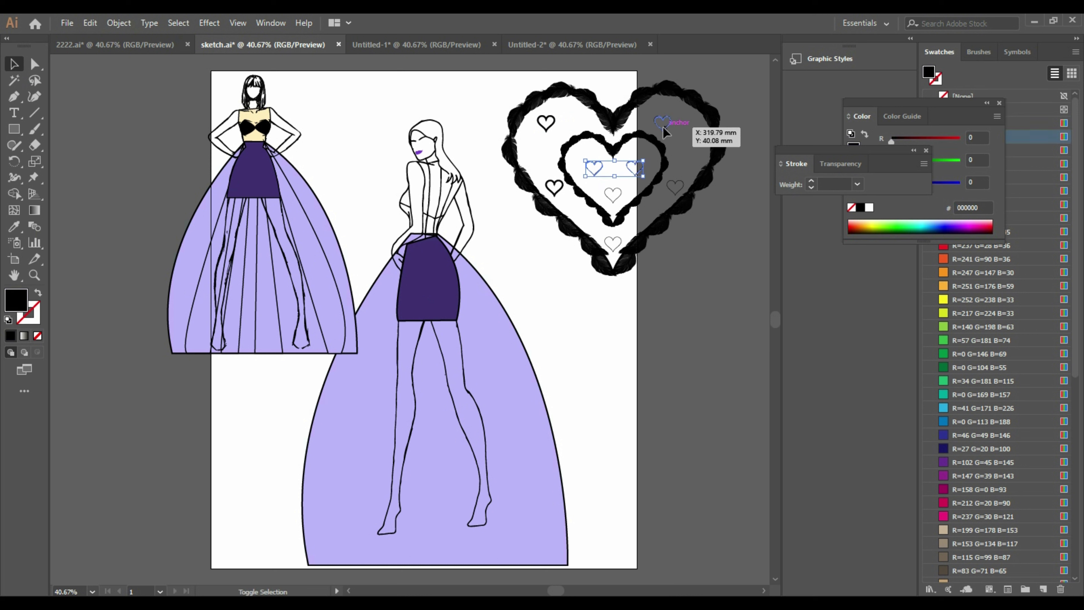
{"action": "left_click", "coordinate": [676, 190], "text": "shift"}
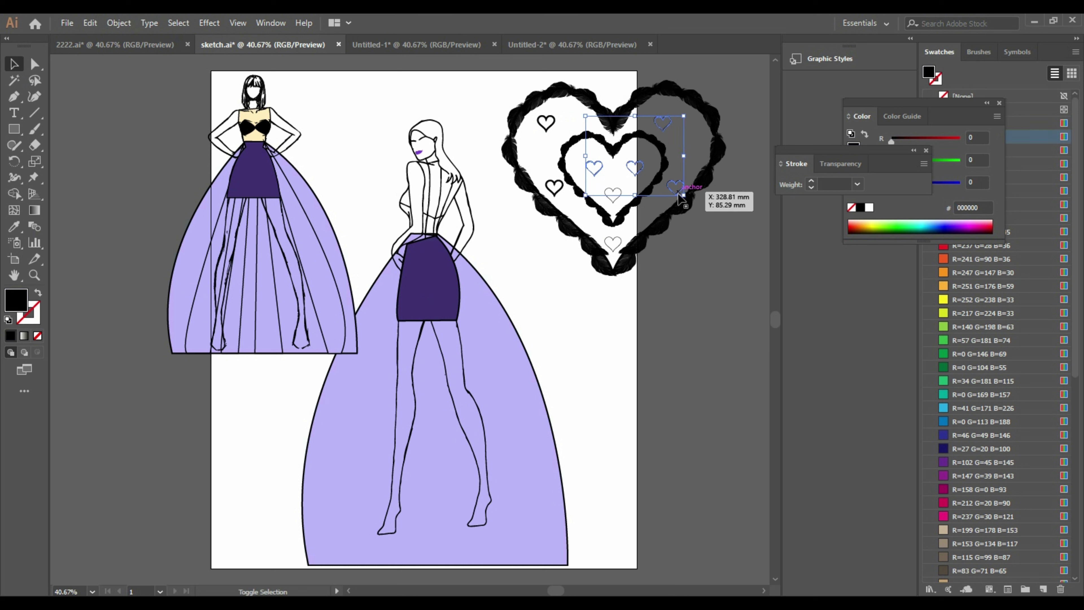
{"action": "left_click", "coordinate": [614, 197], "text": "shift"}
{"action": "left_click", "coordinate": [613, 250], "text": "shift"}
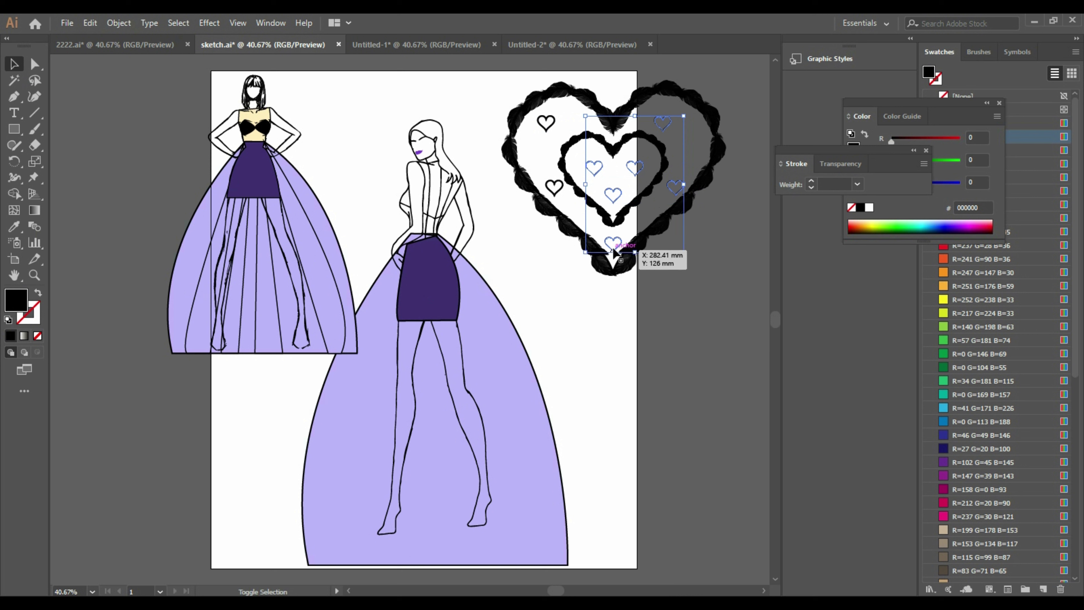
{"action": "left_click", "coordinate": [14, 227]}
{"action": "left_click", "coordinate": [424, 310]}
{"action": "left_click", "coordinate": [14, 64]}
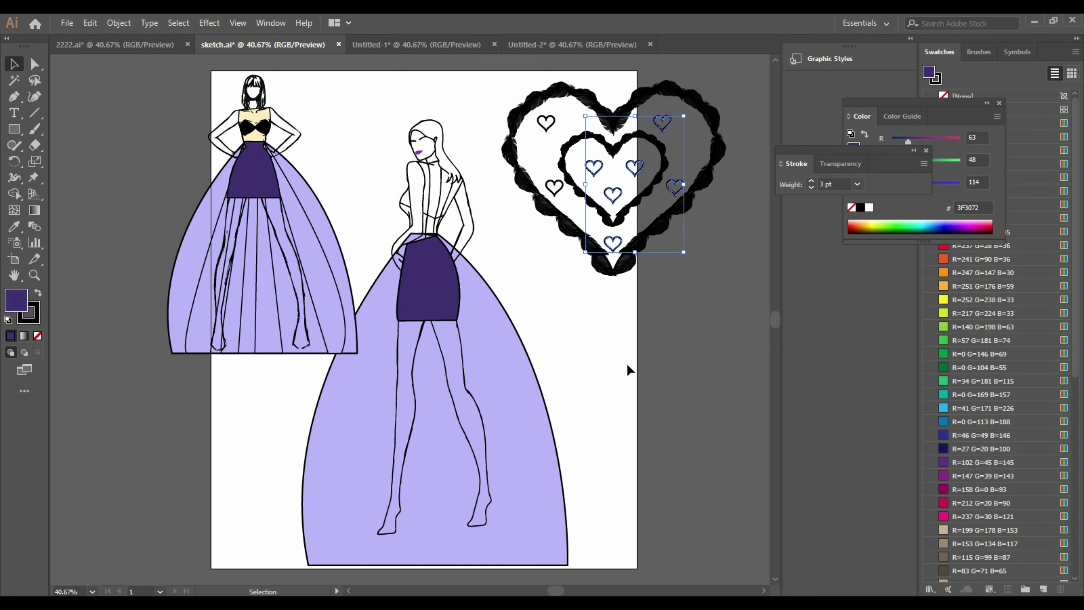
{"action": "left_click", "coordinate": [627, 365]}
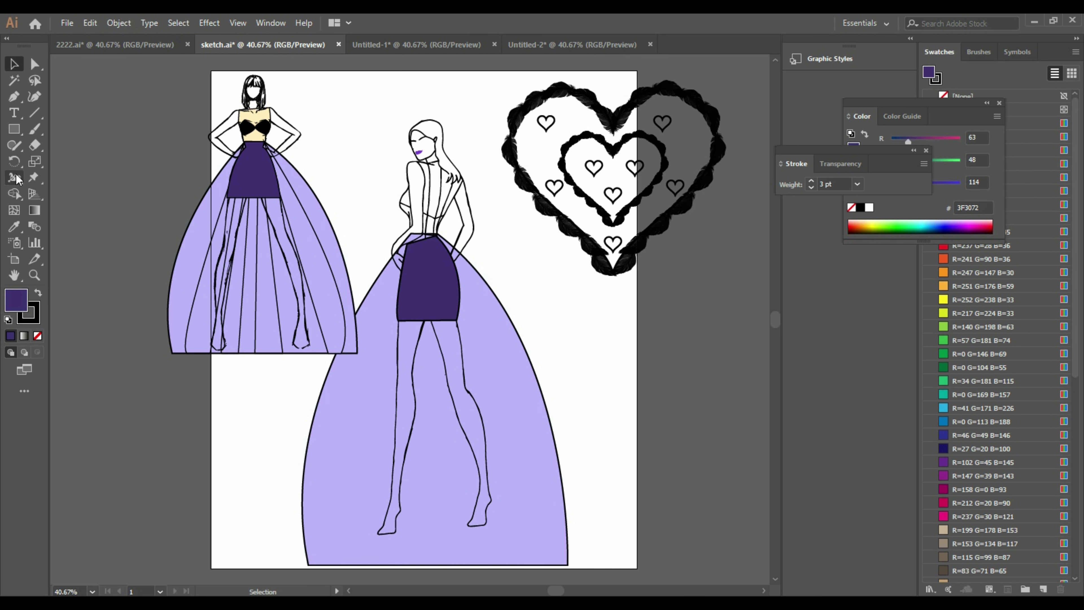
Draw a small curved bust shape with the Pen tool along the back-view figure's chest, in front of the near arm.
{"action": "left_click", "coordinate": [14, 96]}
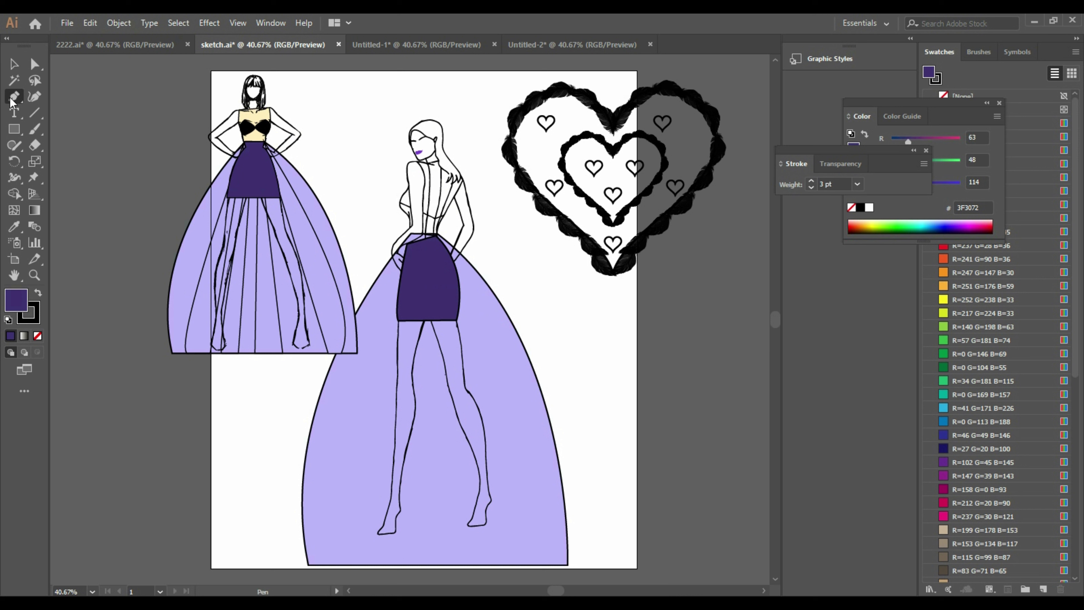
{"action": "left_click", "coordinate": [424, 248]}
{"action": "key", "text": "ctrl+z"}
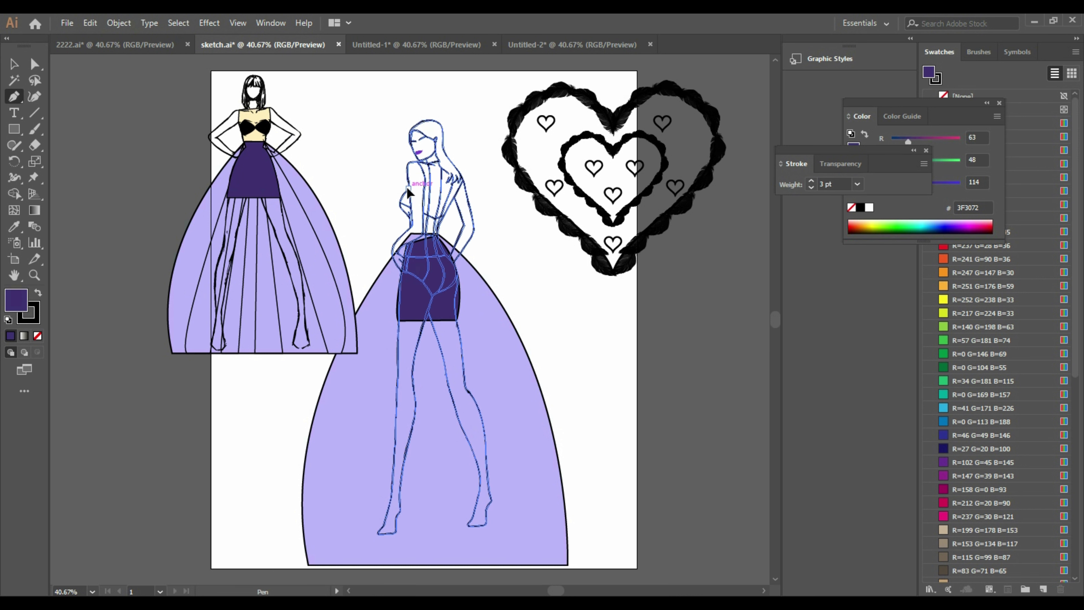
{"action": "left_click_drag", "start_coordinate": [405, 213], "coordinate": [407, 216]}
{"action": "left_click", "coordinate": [410, 217]}
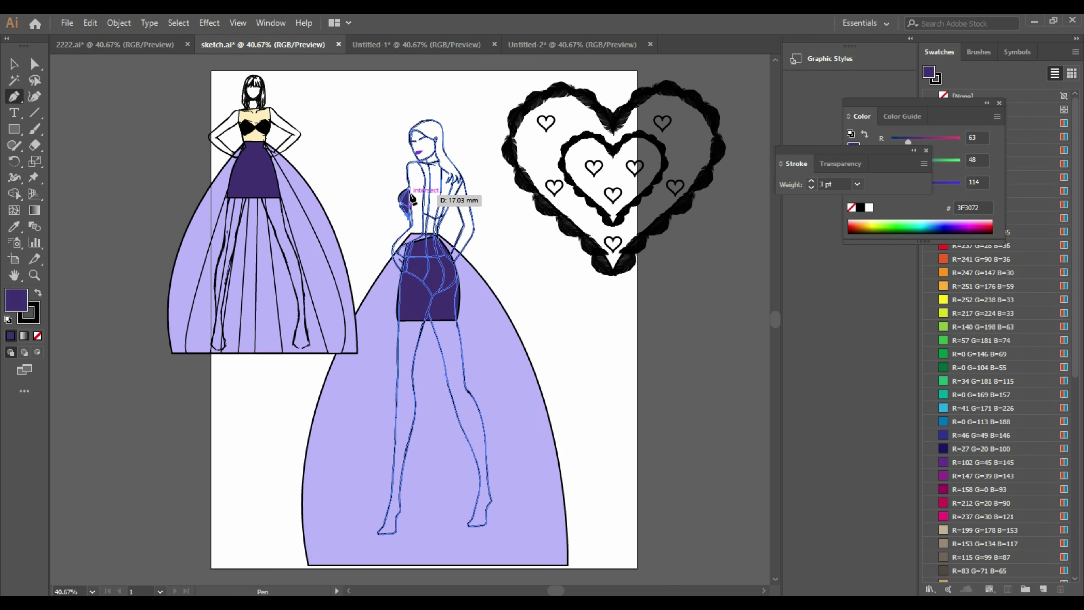
{"action": "left_click", "coordinate": [14, 64]}
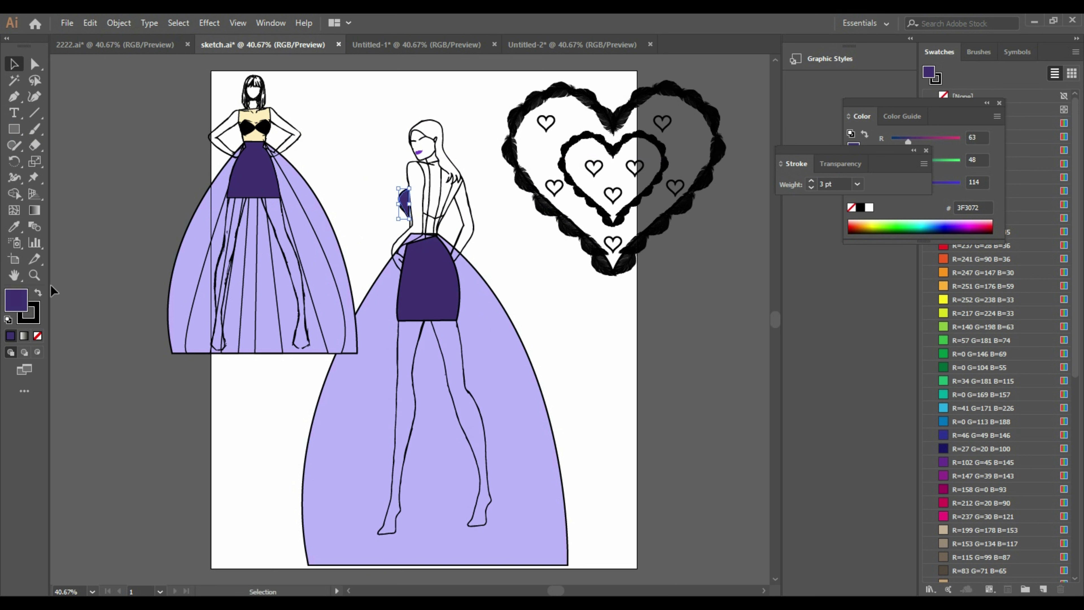
Set both the fill and the stroke of the bust shape to black.
{"action": "left_click", "coordinate": [39, 294]}
{"action": "left_click", "coordinate": [30, 321]}
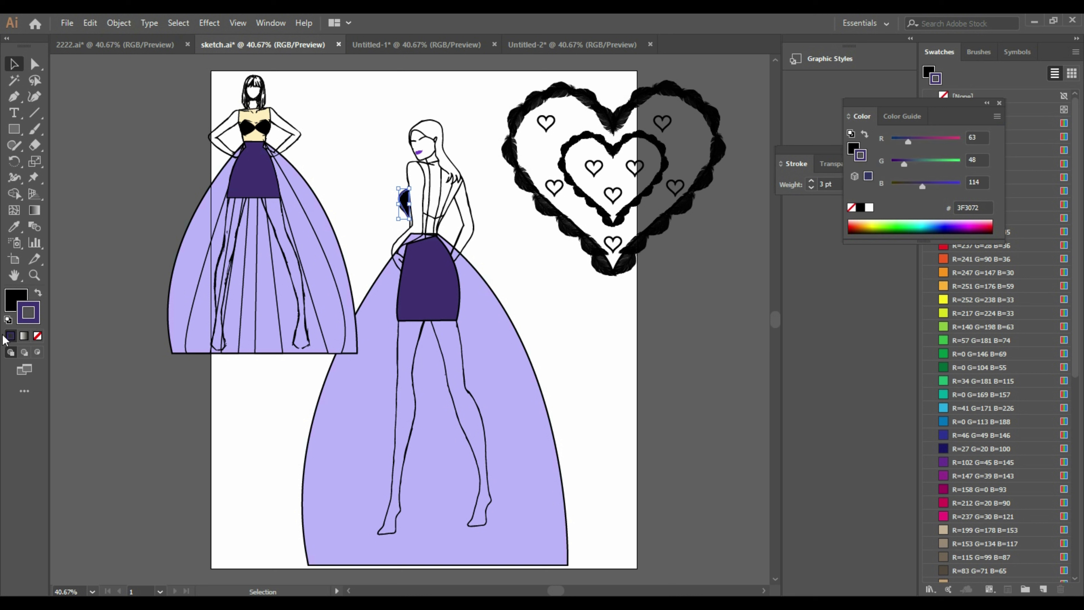
{"action": "left_click", "coordinate": [861, 207]}
{"action": "left_click", "coordinate": [999, 104]}
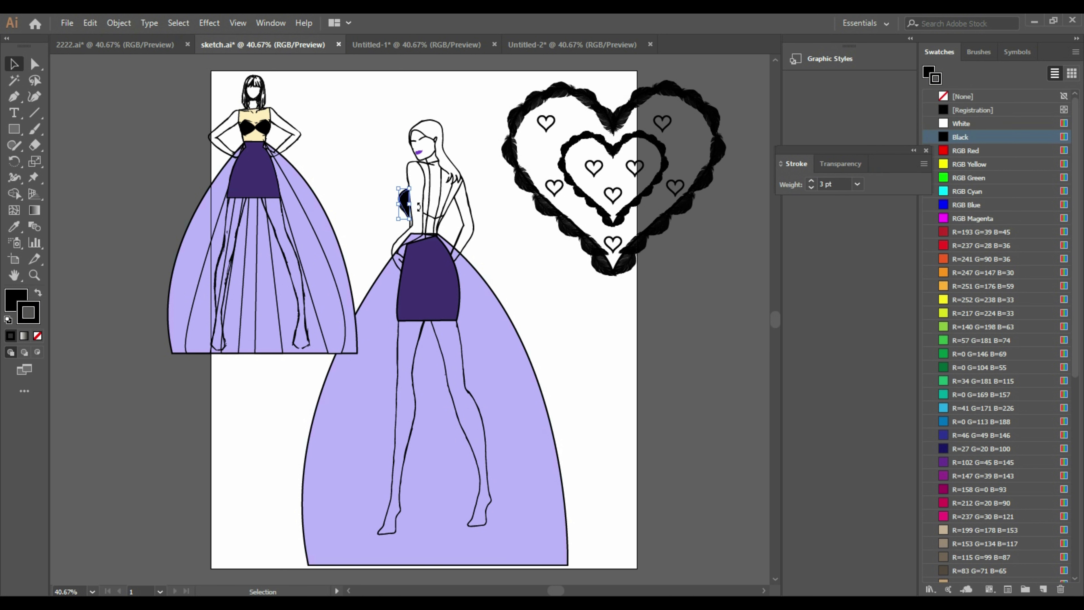
{"action": "left_click", "coordinate": [574, 313]}
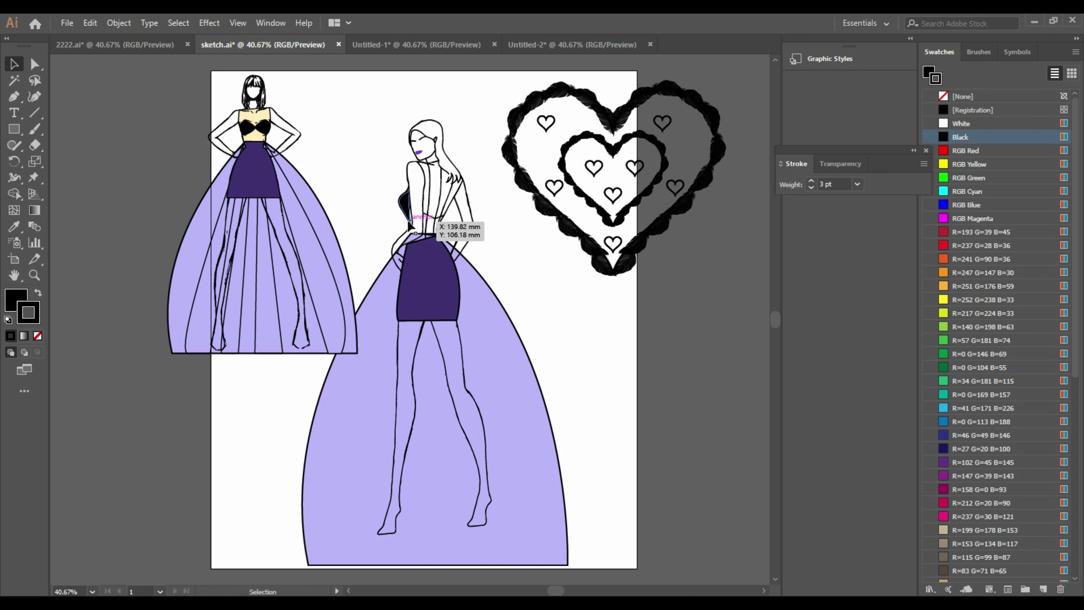
Nudge the black bust shape against the arm and resize it to about 7.8 by 21.5 mm.
{"action": "left_click", "coordinate": [408, 208]}
{"action": "left_click_drag", "start_coordinate": [411, 208], "coordinate": [413, 209]}
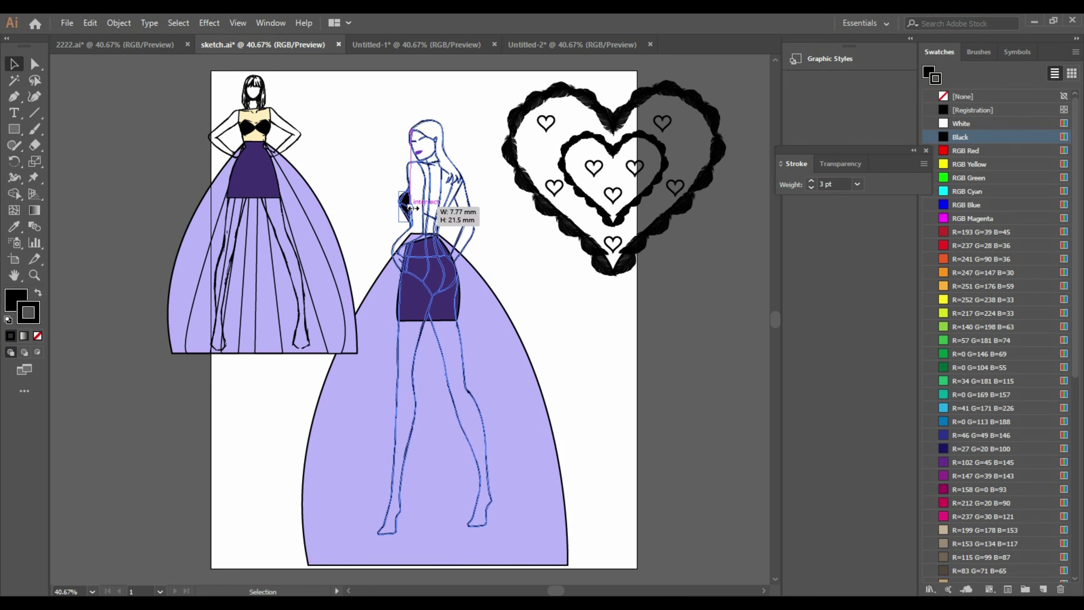
{"action": "left_click", "coordinate": [568, 315]}
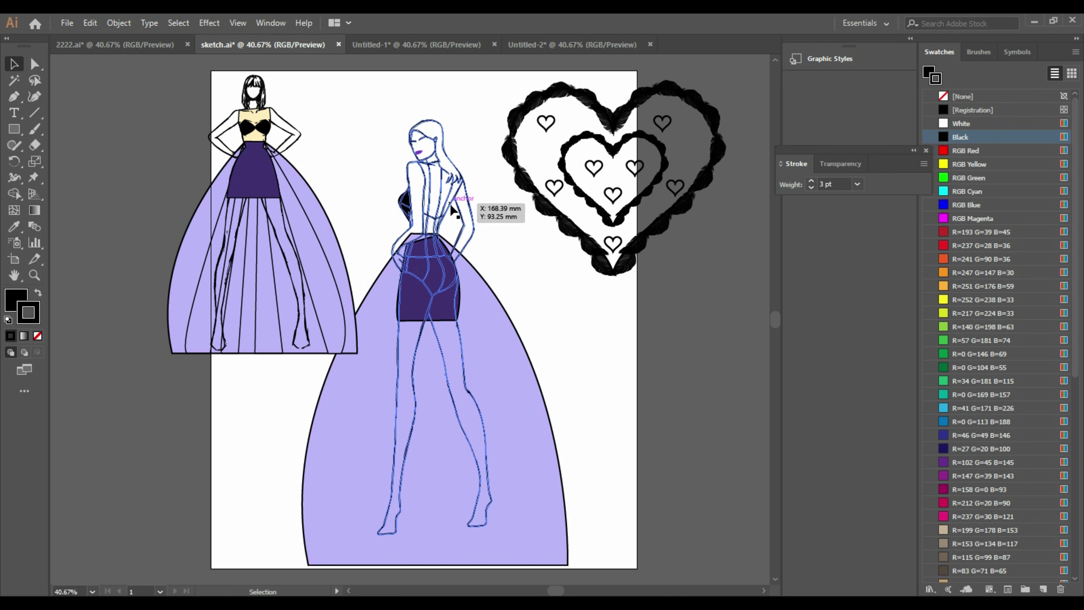
Draw a tapered back panel from waist to shoulders and sample the front view's beige skin fill and 2 pt black stroke onto it.
{"action": "left_click", "coordinate": [16, 98]}
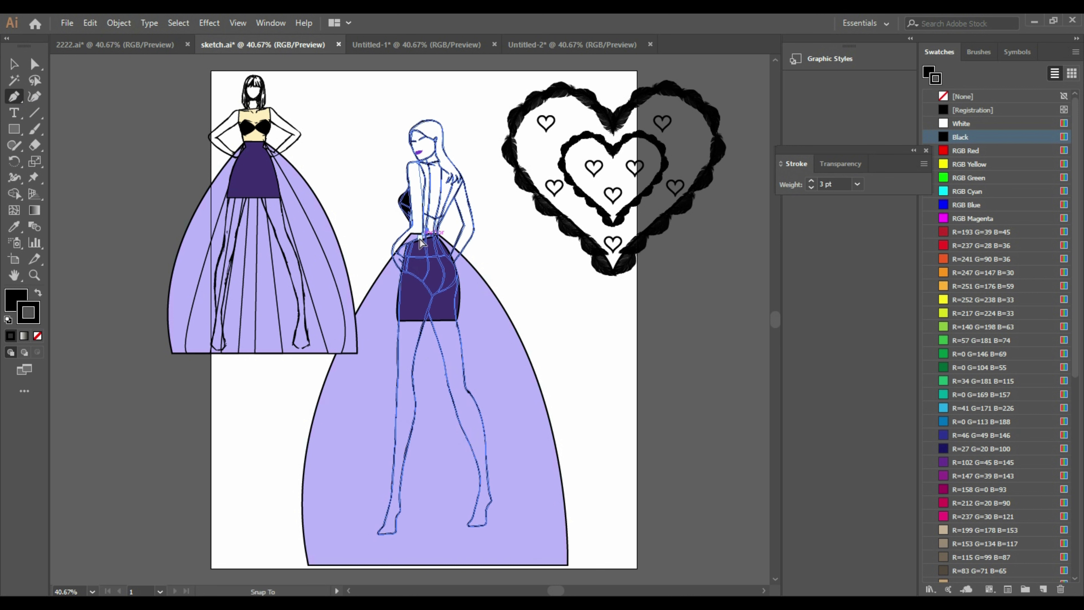
{"action": "left_click", "coordinate": [426, 233]}
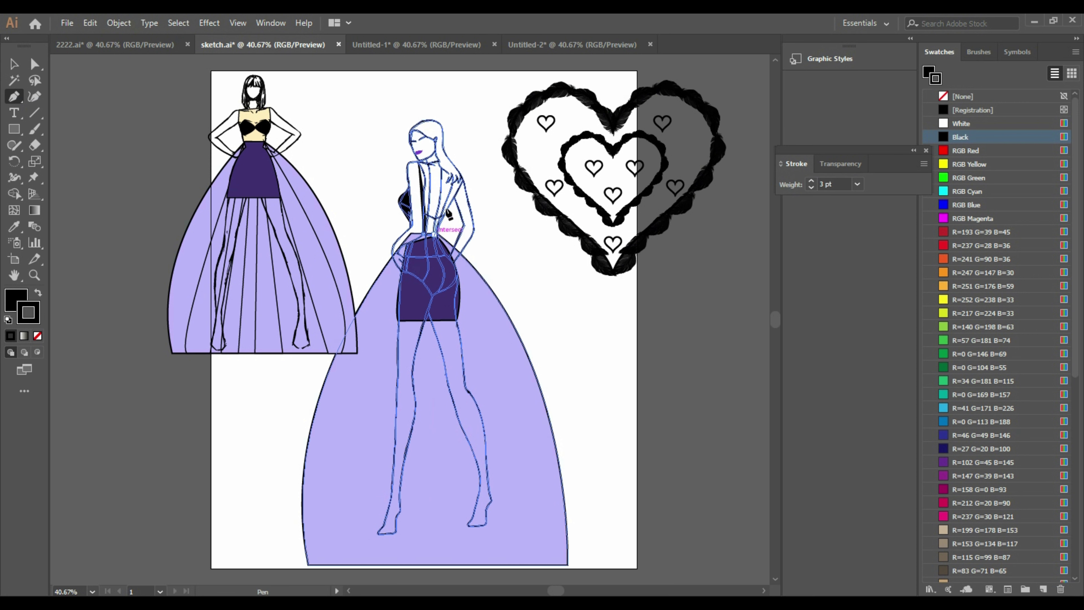
{"action": "left_click", "coordinate": [456, 170]}
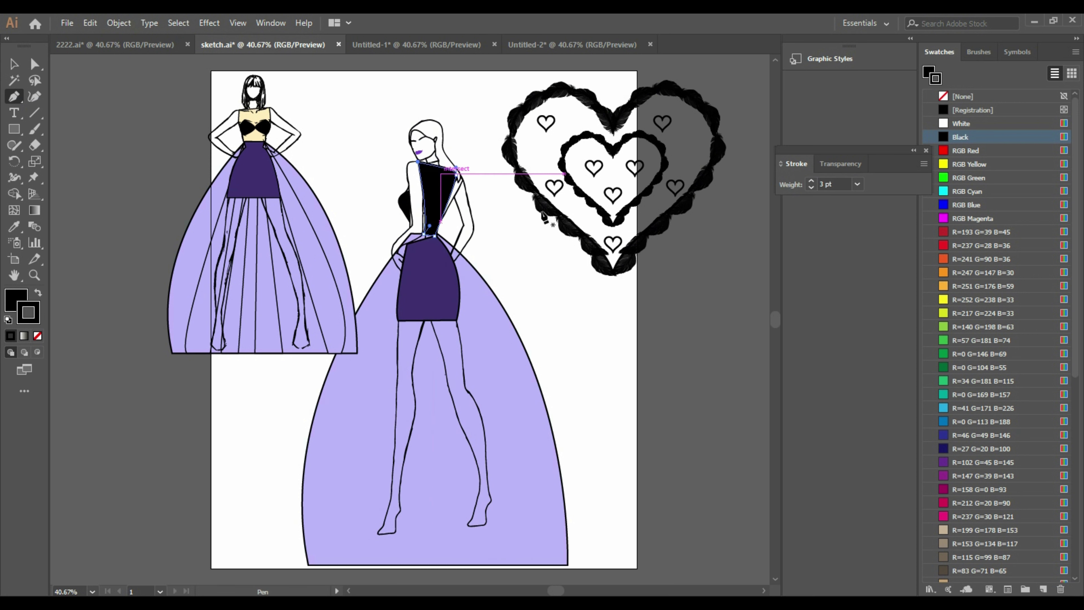
{"action": "left_click", "coordinate": [15, 227]}
{"action": "left_click", "coordinate": [258, 116]}
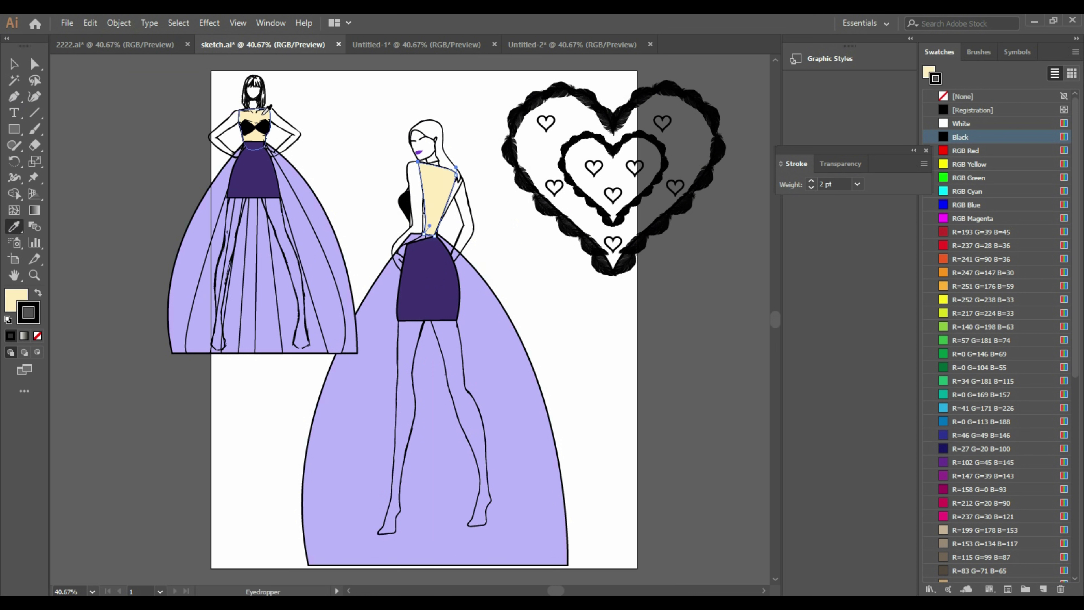
{"action": "left_click", "coordinate": [14, 65]}
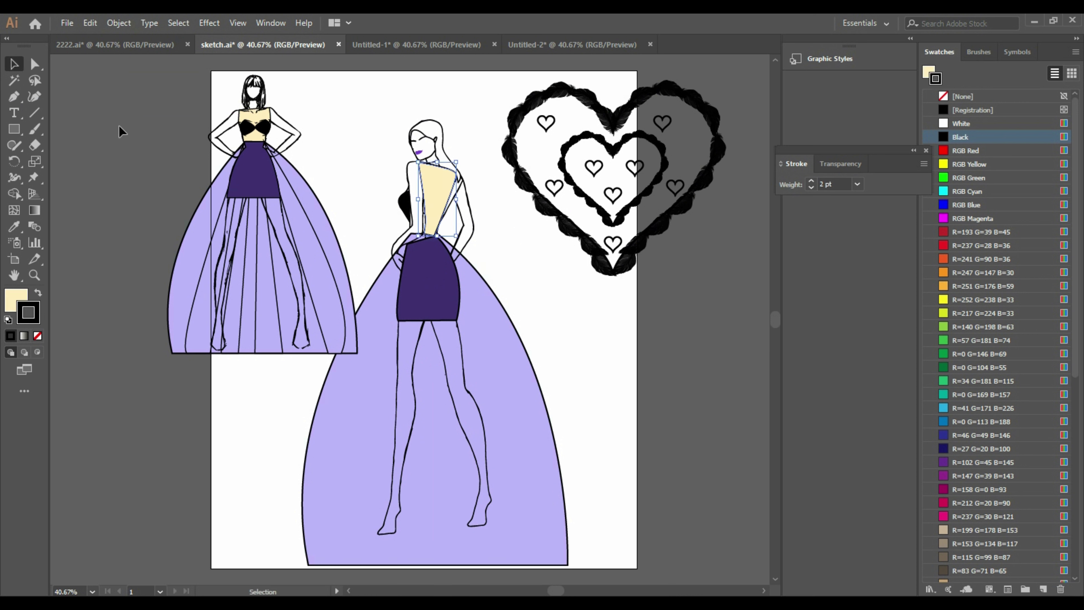
Stretch the beige back panel outward so it covers the back-view figure's back up to both shoulders.
{"action": "left_click", "coordinate": [432, 230]}
{"action": "mouse_move", "coordinate": [418, 199]}
{"action": "left_mouse_down"}
{"action": "mouse_move", "coordinate": [397, 197]}
{"action": "mouse_move", "coordinate": [417, 199]}
{"action": "left_mouse_up"}
{"action": "left_click_drag", "start_coordinate": [456, 162], "coordinate": [462, 172]}
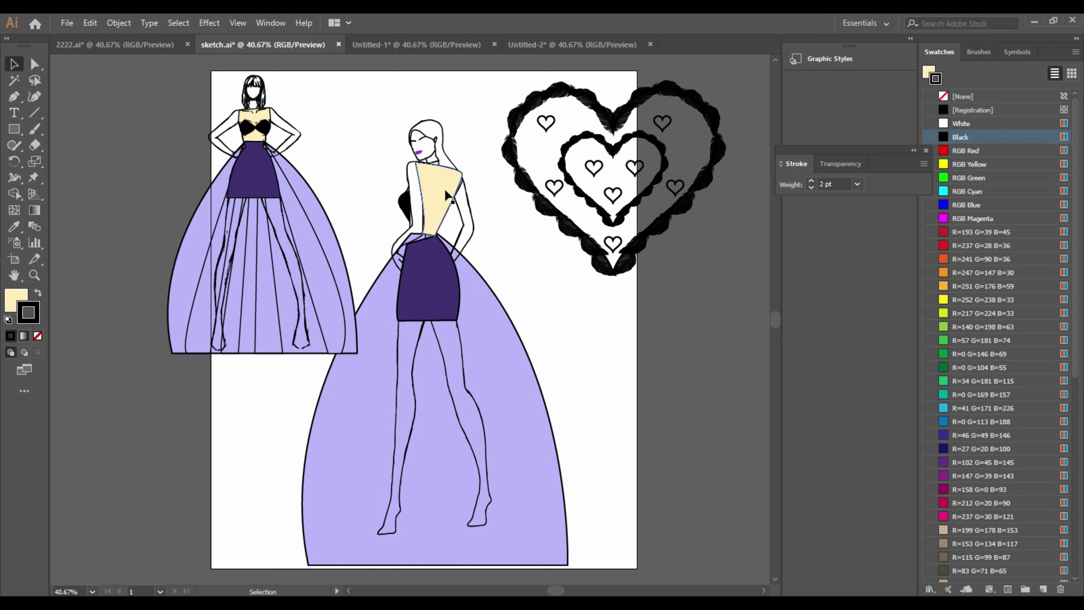
{"action": "left_click", "coordinate": [444, 255]}
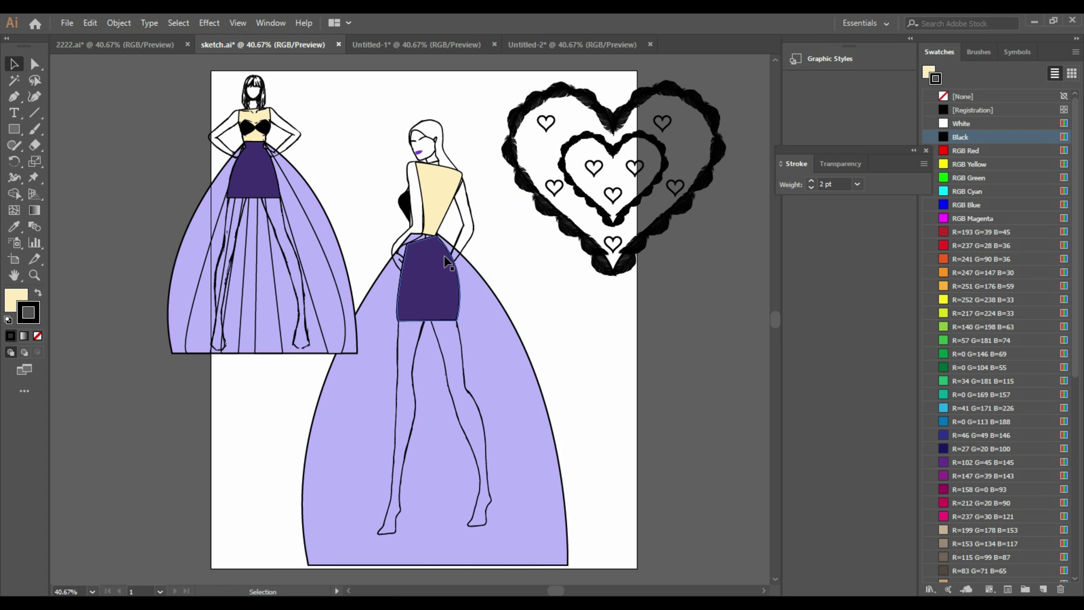
{"action": "left_click", "coordinate": [400, 240]}
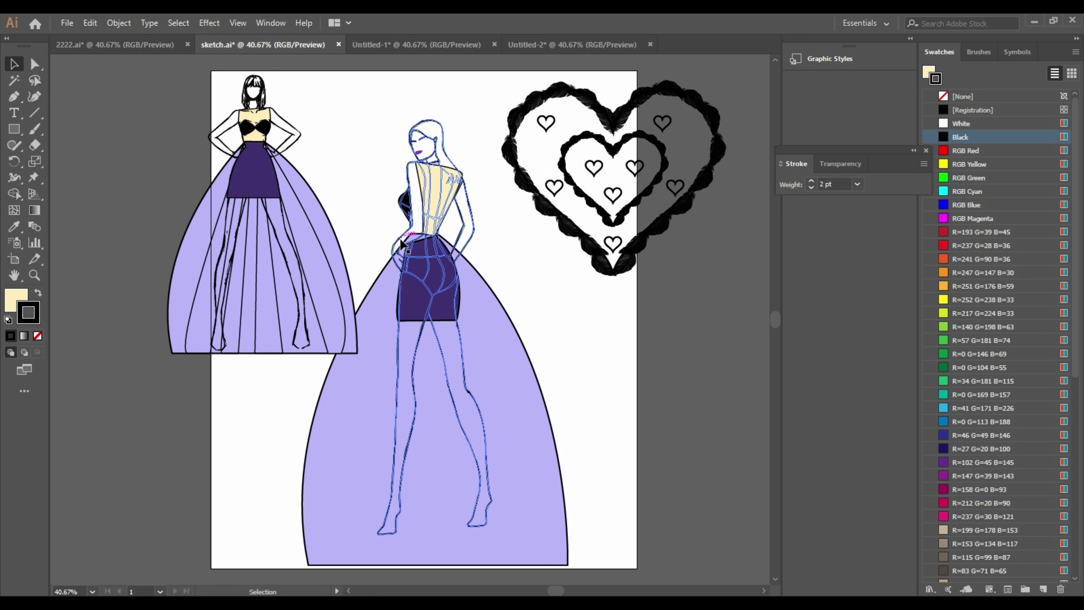
{"action": "left_click", "coordinate": [606, 291]}
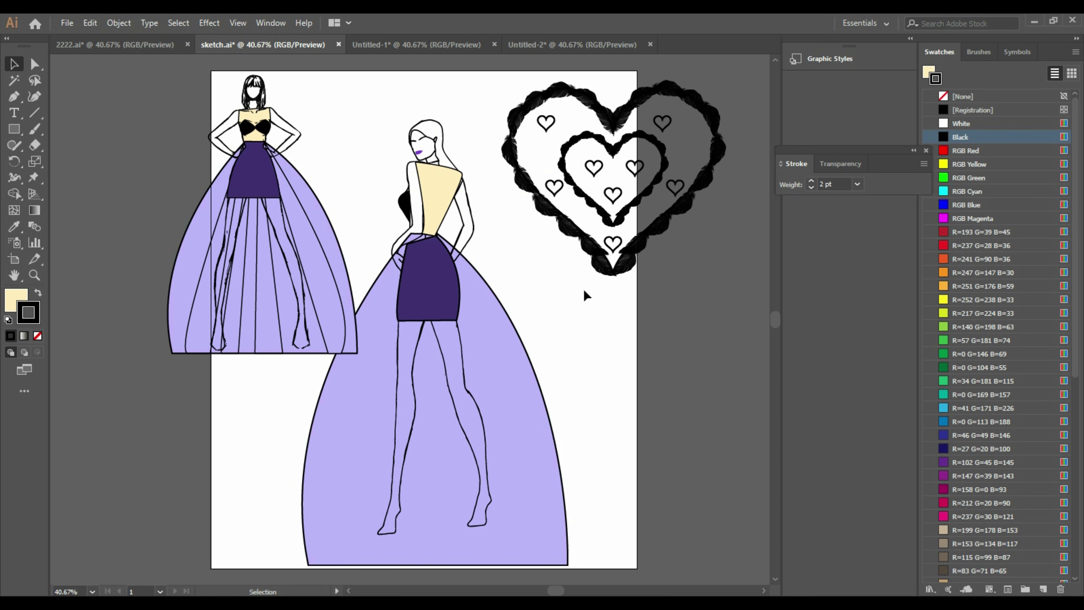
Scale the whole heart motif down slightly and move it about 105 mm left and 41 mm down, over the back-view figure's back.
{"action": "left_click_drag", "start_coordinate": [515, 67], "coordinate": [727, 282]}
{"action": "left_click_drag", "start_coordinate": [725, 276], "coordinate": [687, 242]}
{"action": "left_click_drag", "start_coordinate": [617, 172], "coordinate": [468, 230]}
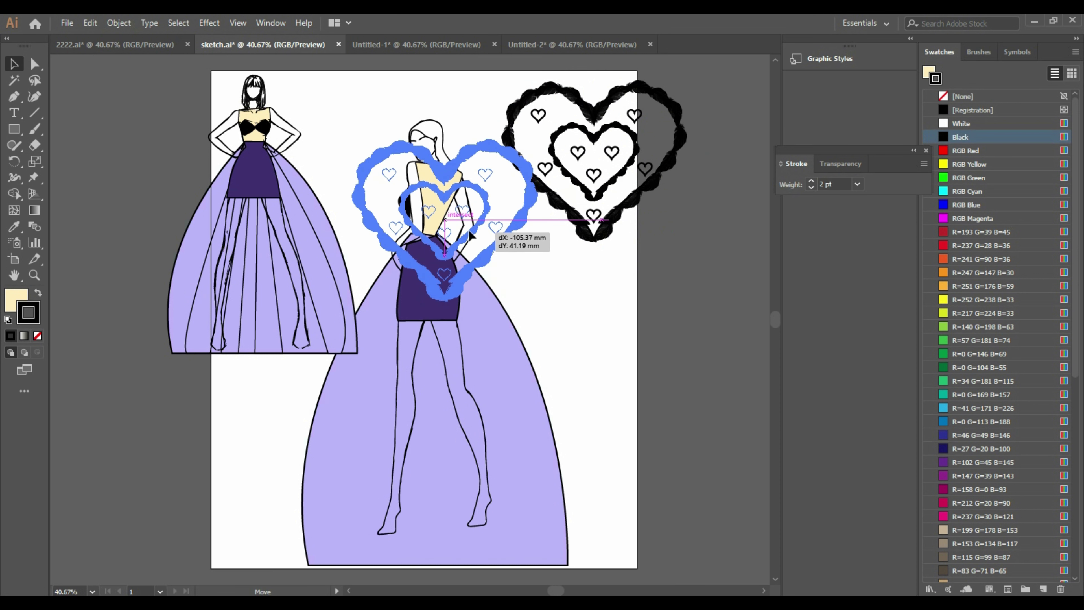
{"action": "left_click", "coordinate": [597, 305]}
{"action": "left_click", "coordinate": [508, 162]}
{"action": "right_click", "coordinate": [510, 161]}
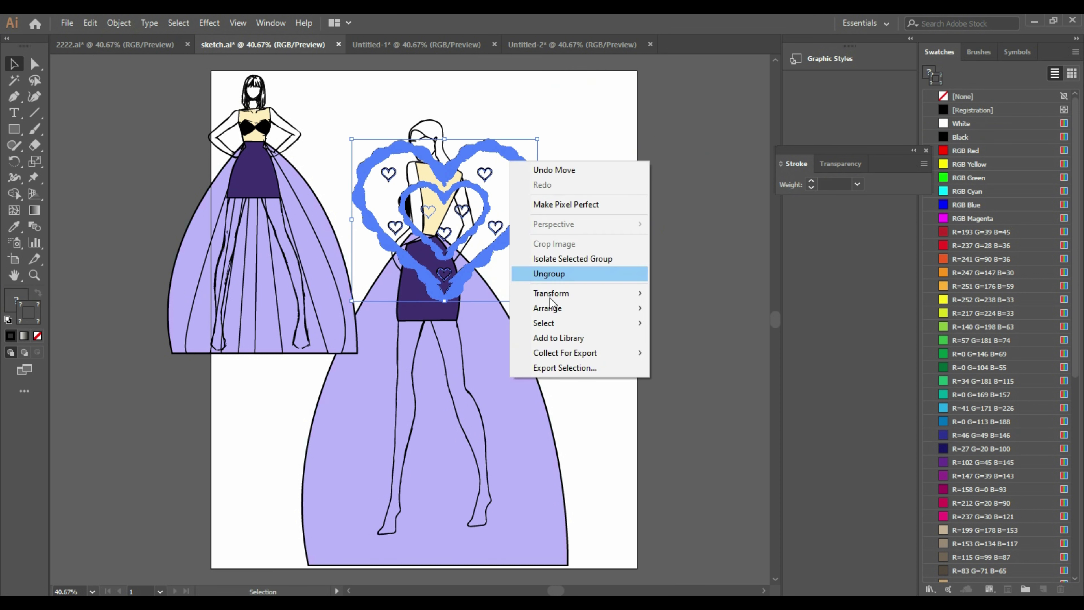
Delete the back view's light purple overskirt and move the front-view gown figure up and left, partly off the artboard.
{"action": "left_click", "coordinate": [507, 409]}
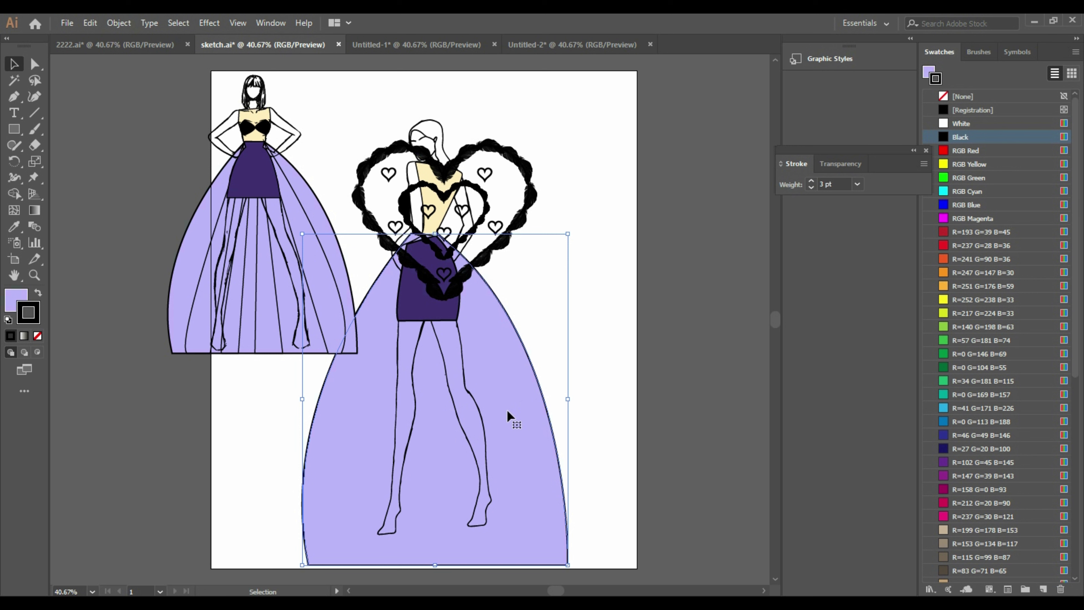
{"action": "key", "text": "Delete"}
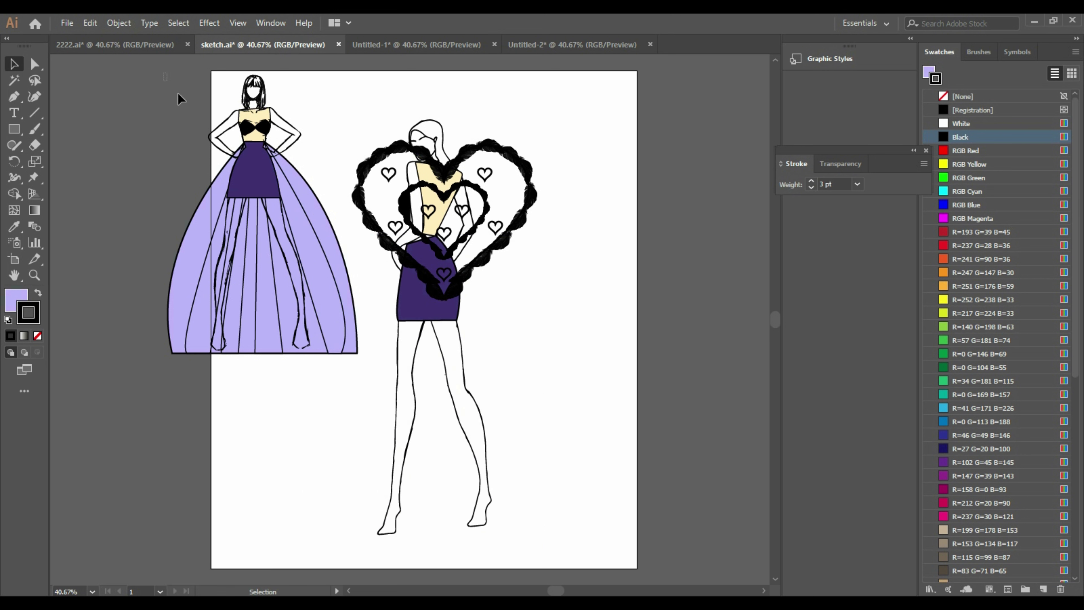
{"action": "left_click_drag", "start_coordinate": [178, 94], "coordinate": [248, 255]}
{"action": "left_click", "coordinate": [17, 98]}
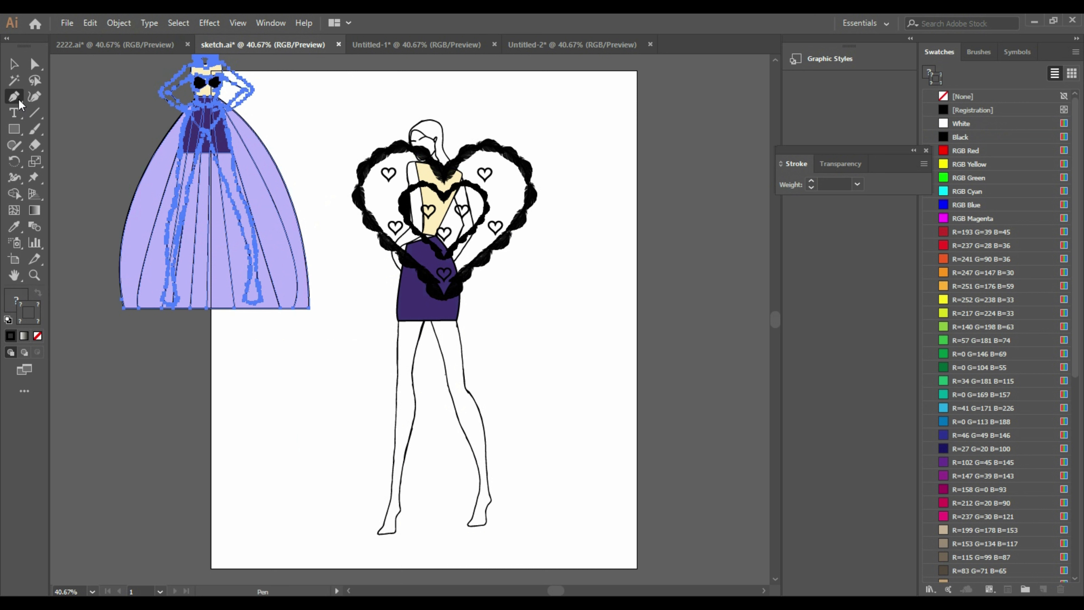
{"action": "left_click", "coordinate": [16, 70]}
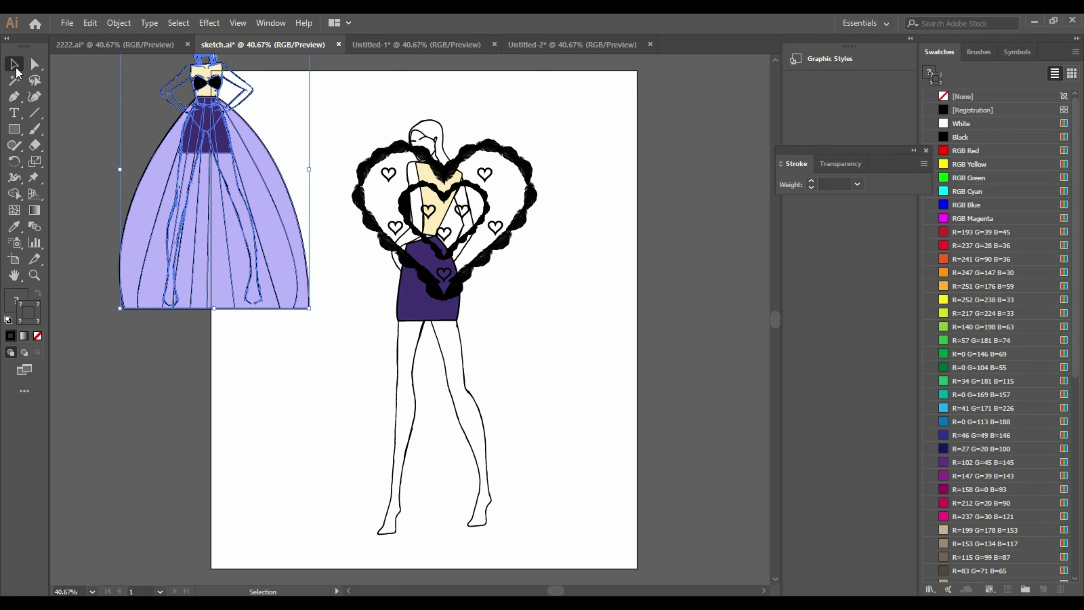
Draw the new light purple overskirt's curved right side from the back-view waist down, and its hem across the artboard with the Pen tool.
{"action": "left_click", "coordinate": [112, 170]}
{"action": "left_click", "coordinate": [14, 97]}
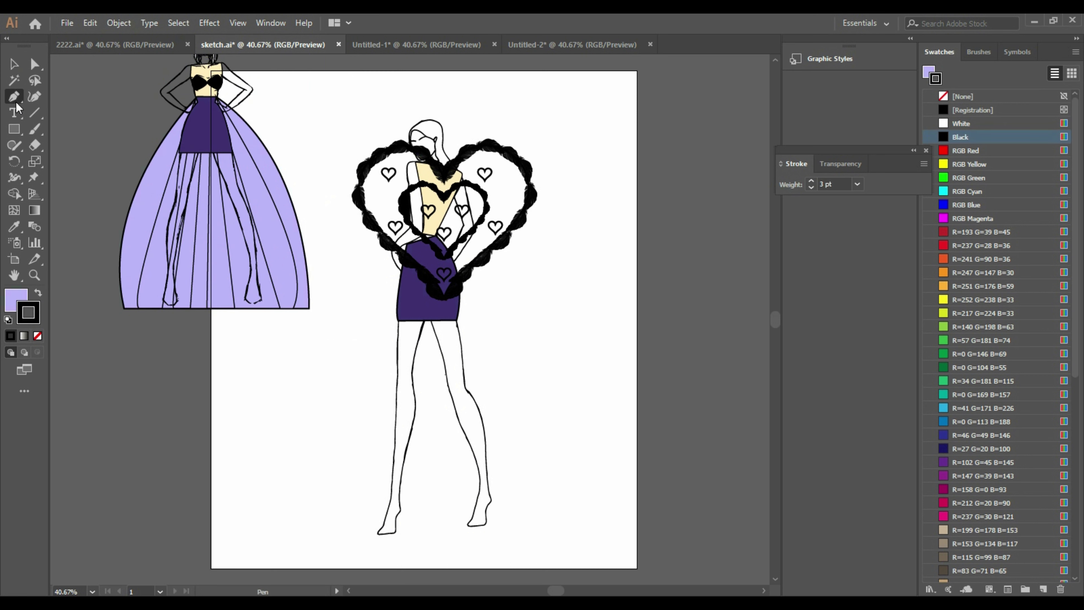
{"action": "left_click", "coordinate": [434, 234]}
{"action": "left_click_drag", "start_coordinate": [615, 535], "coordinate": [605, 560]}
{"action": "left_click", "coordinate": [615, 330]}
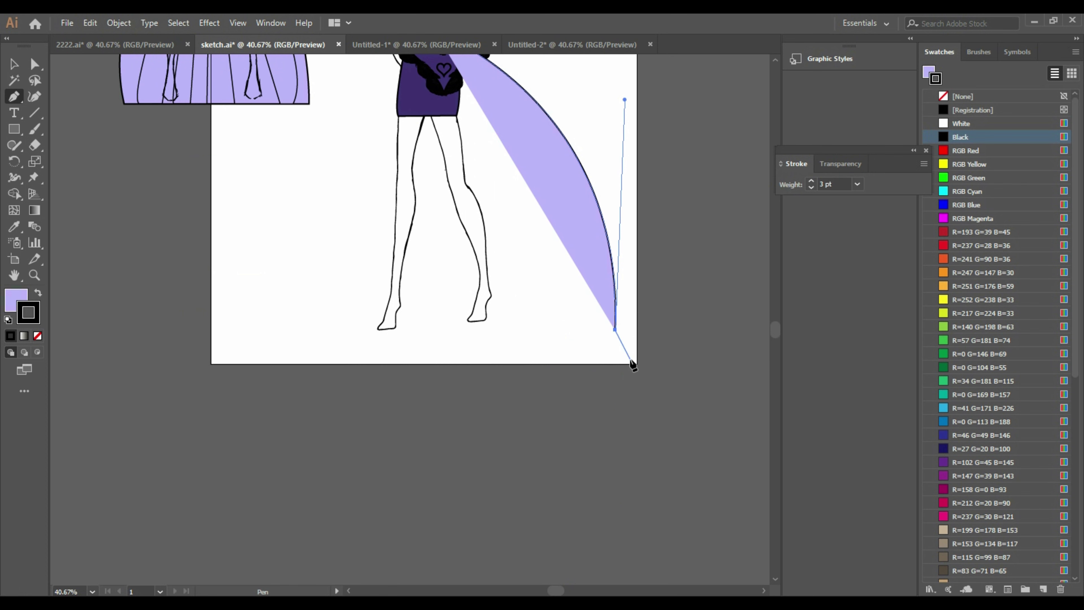
{"action": "scroll", "coordinate": [621, 382], "scroll_direction": "up", "scroll_amount": 3}
{"action": "left_click", "coordinate": [616, 451]}
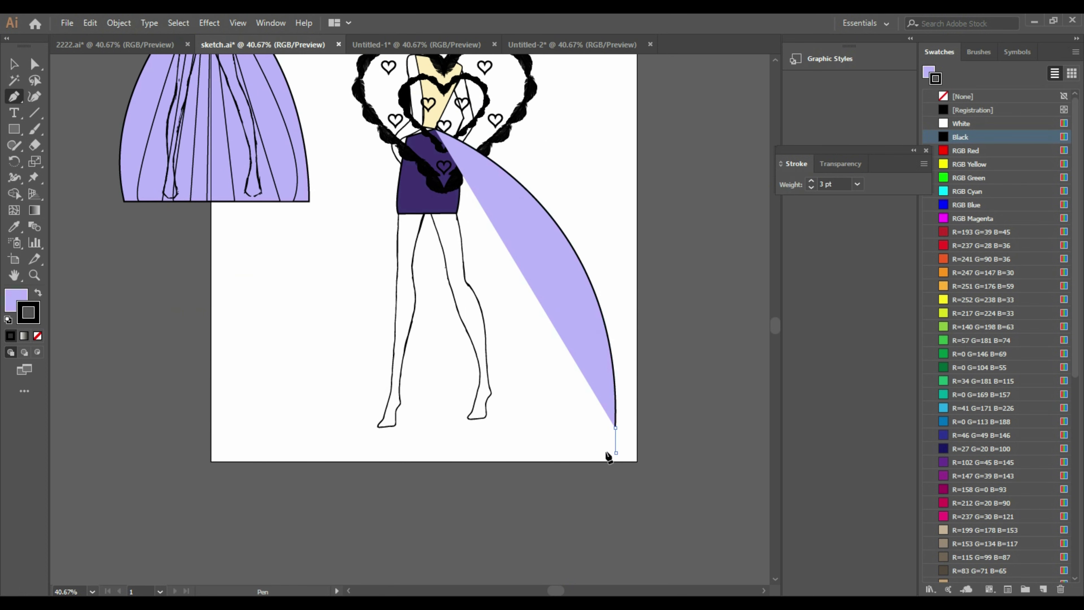
{"action": "left_click", "coordinate": [290, 456]}
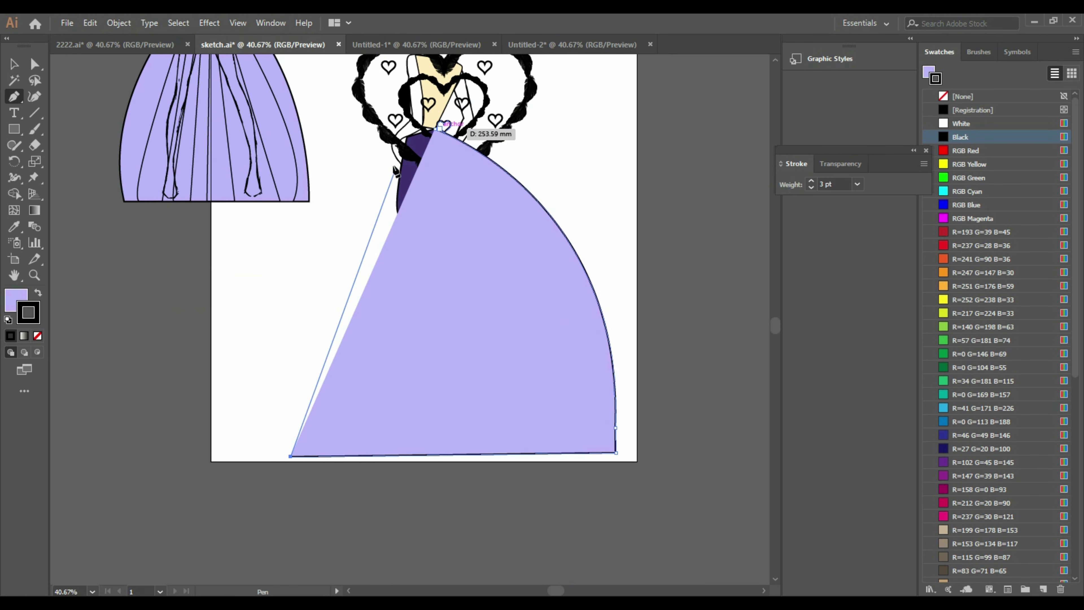
Extend the overskirt's hem farther left and finish the outline with a bulging left curve up to the waist.
{"action": "left_click_drag", "start_coordinate": [408, 146], "coordinate": [446, 225]}
{"action": "scroll", "coordinate": [446, 223], "scroll_direction": "down", "scroll_amount": 4}
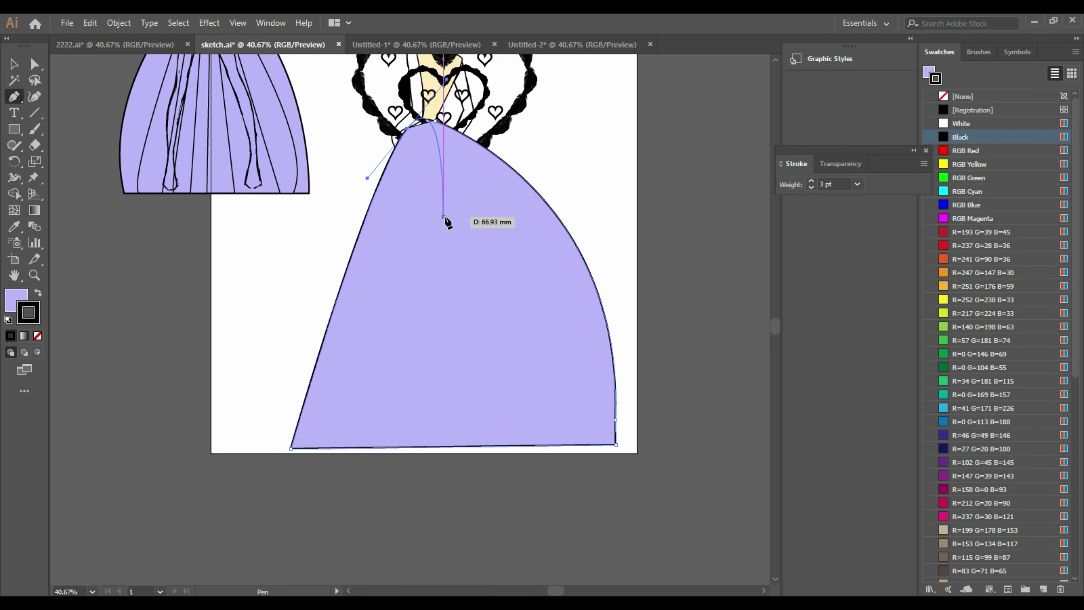
{"action": "left_click", "coordinate": [290, 446]}
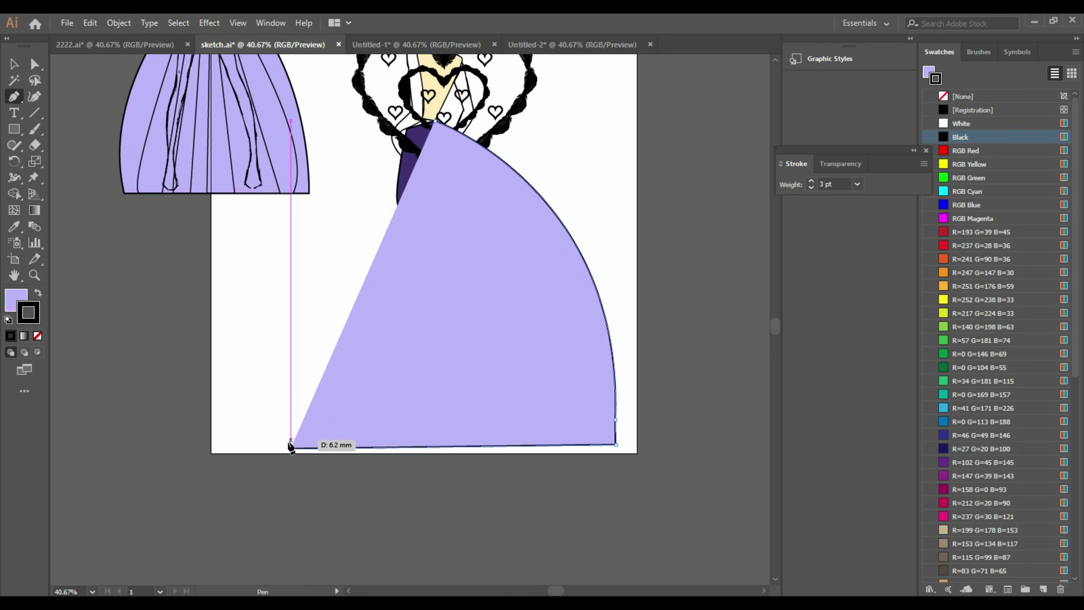
{"action": "left_click", "coordinate": [252, 448]}
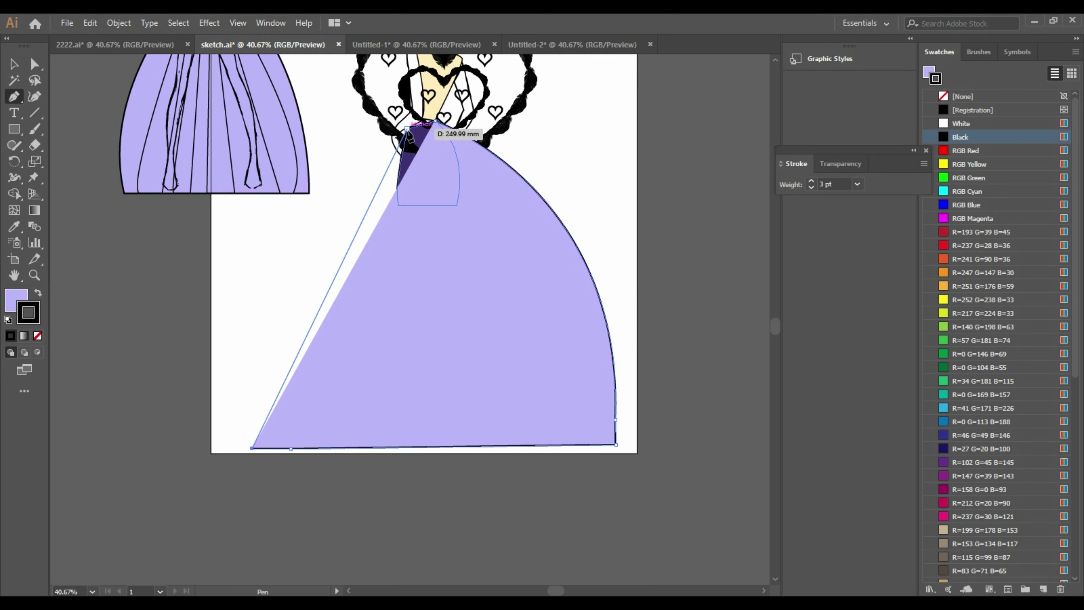
{"action": "mouse_move", "coordinate": [408, 129]}
{"action": "left_mouse_down"}
{"action": "mouse_move", "coordinate": [552, 87]}
{"action": "mouse_move", "coordinate": [540, 50]}
{"action": "mouse_move", "coordinate": [527, 252]}
{"action": "mouse_move", "coordinate": [531, 201]}
{"action": "left_mouse_up"}
{"action": "scroll", "coordinate": [526, 262], "scroll_direction": "down", "scroll_amount": 6}
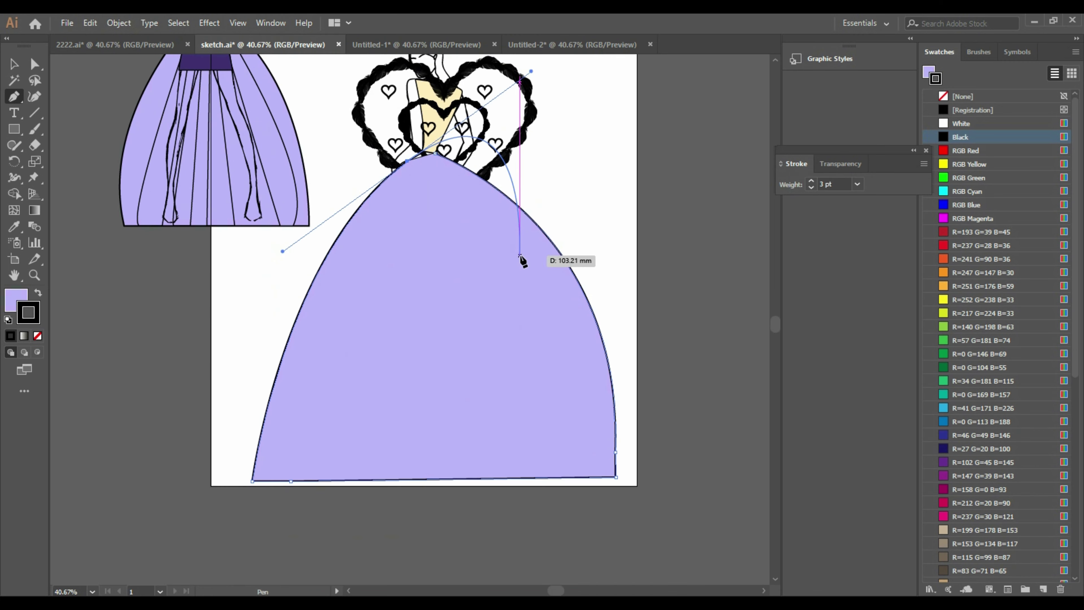
{"action": "scroll", "coordinate": [520, 256], "scroll_direction": "up", "scroll_amount": 1}
{"action": "scroll", "coordinate": [522, 260], "scroll_direction": "up", "scroll_amount": 3}
{"action": "left_click", "coordinate": [408, 242]}
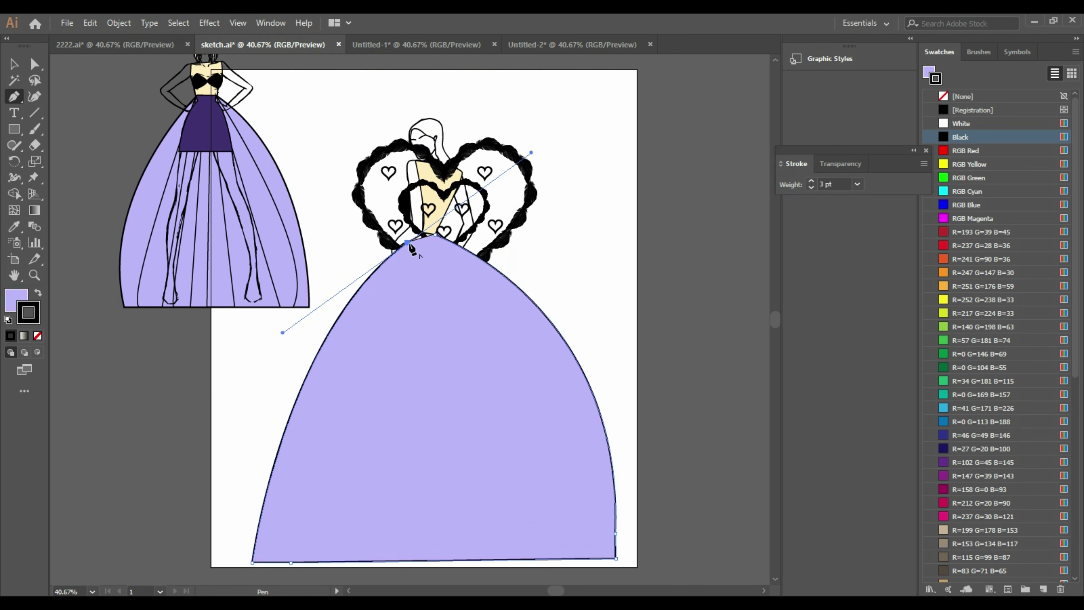
{"action": "left_click", "coordinate": [13, 64]}
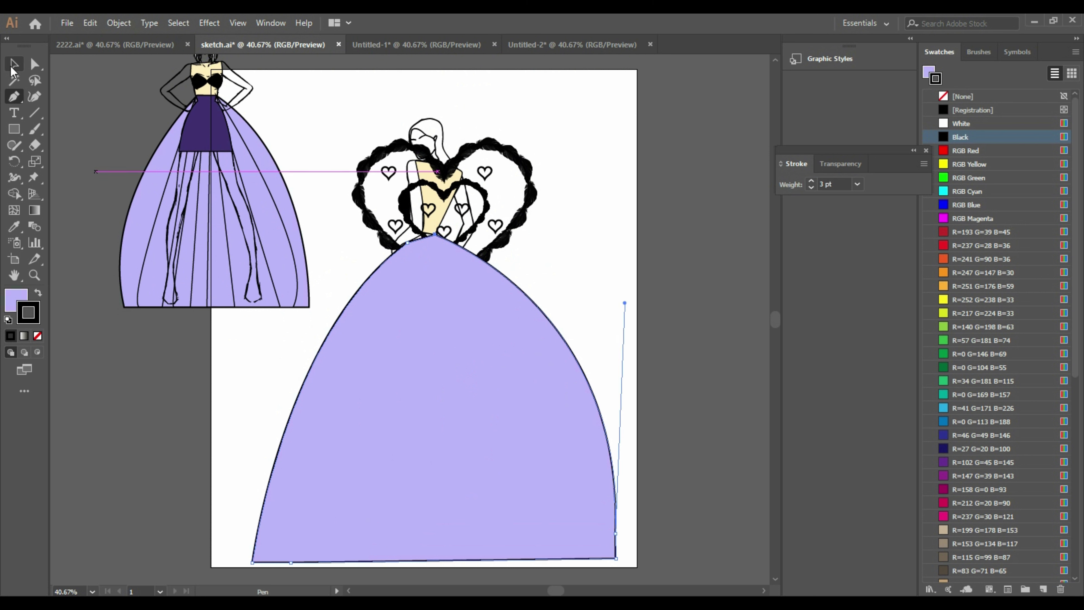
Send the new light purple overskirt behind the back-view figure.
{"action": "left_click", "coordinate": [554, 425]}
{"action": "right_click", "coordinate": [554, 424]}
{"action": "mouse_move", "coordinate": [672, 345]}
{"action": "left_click", "coordinate": [706, 389]}
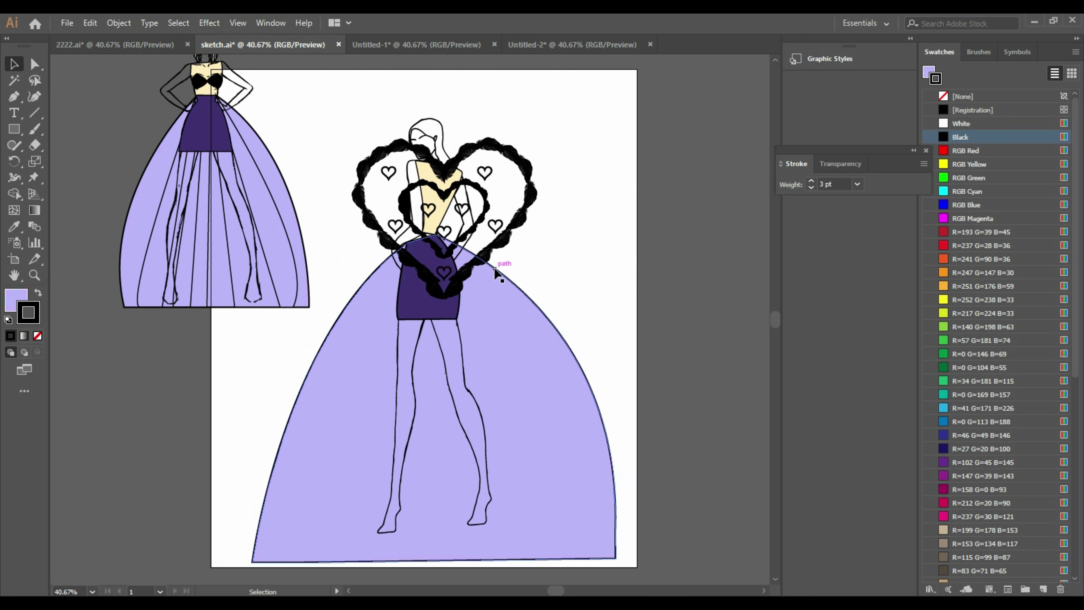
Bring the heart motif in front of the back-view figure and overskirt.
{"action": "left_click", "coordinate": [422, 250]}
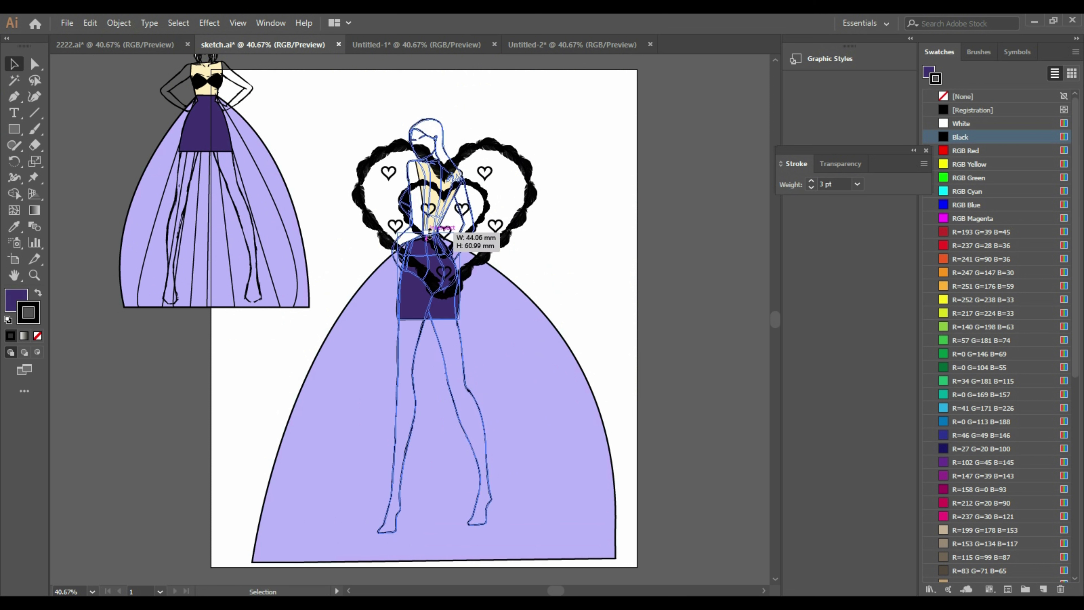
{"action": "left_click", "coordinate": [602, 302]}
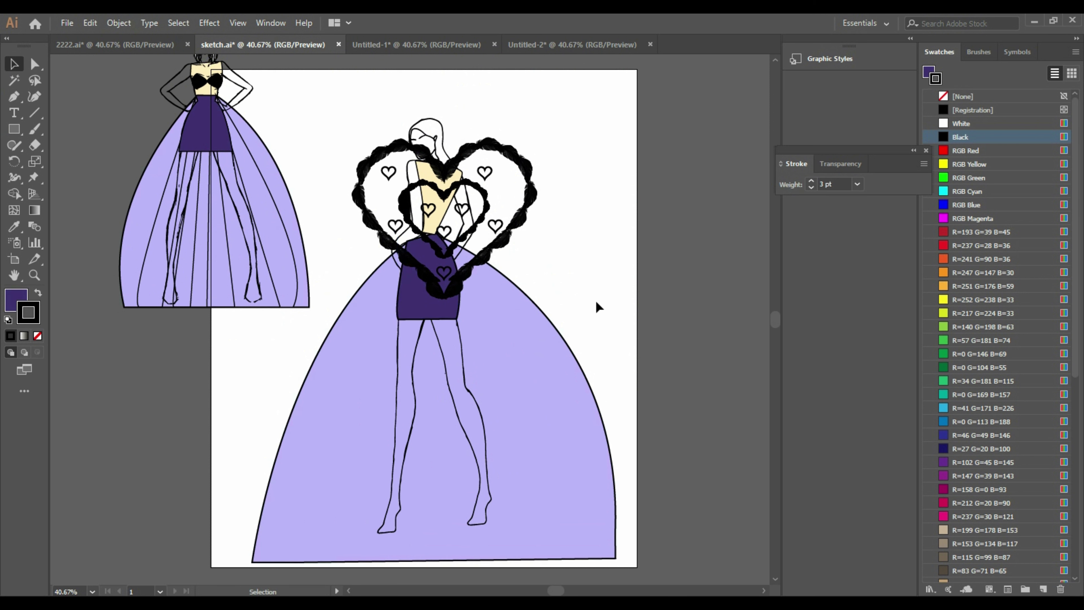
{"action": "right_click", "coordinate": [451, 289]}
{"action": "mouse_move", "coordinate": [574, 438]}
{"action": "left_click", "coordinate": [641, 438]}
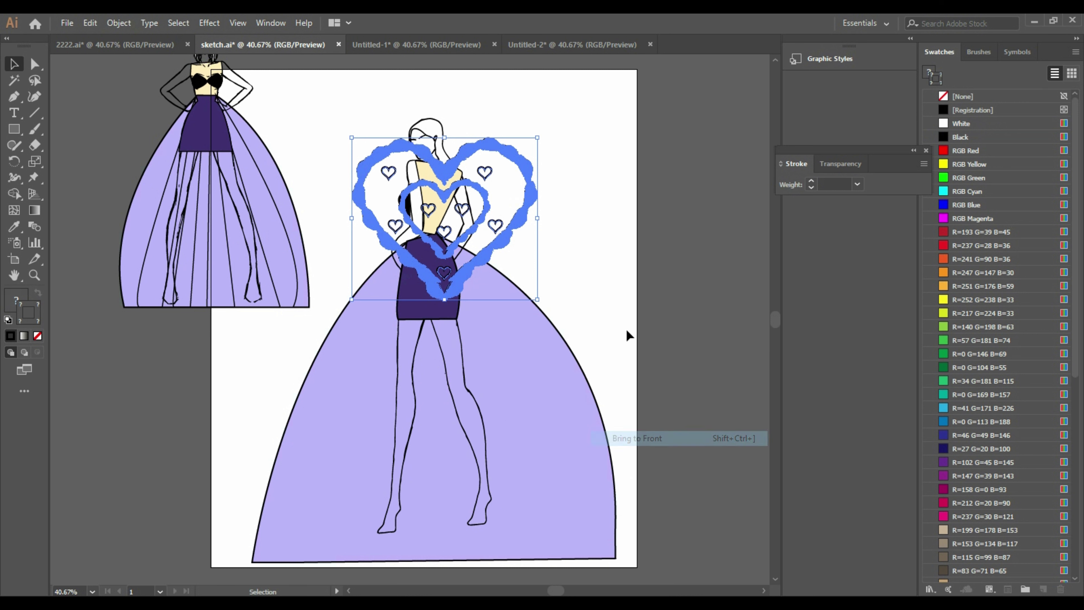
{"action": "left_click", "coordinate": [625, 324]}
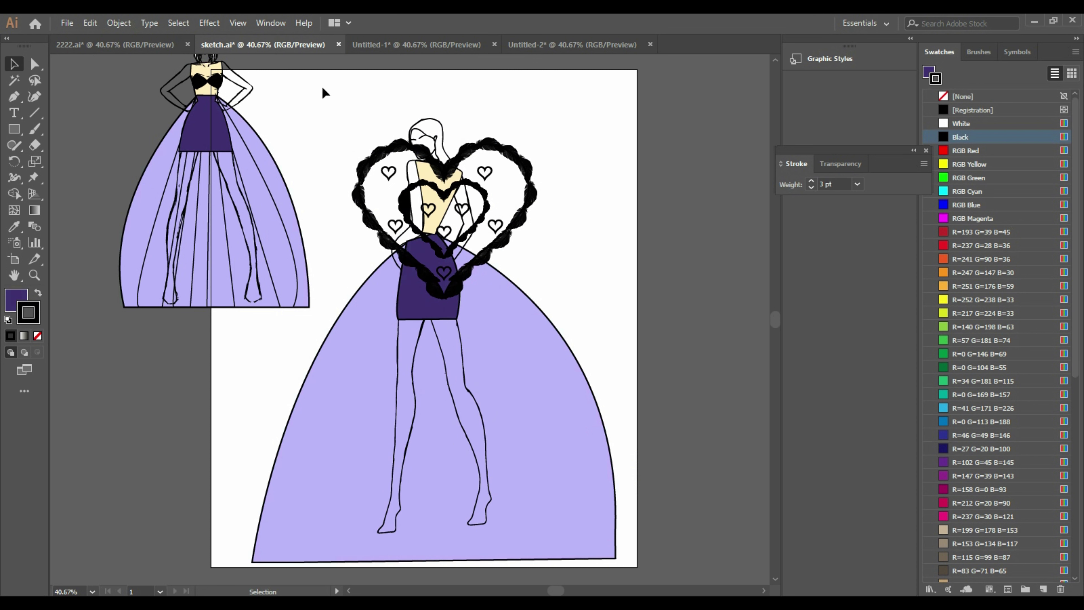
Group the back-view figure, heart motif, dark skirt and light purple overskirt into one object.
{"action": "left_click_drag", "start_coordinate": [332, 83], "coordinate": [571, 531]}
{"action": "right_click", "coordinate": [525, 400]}
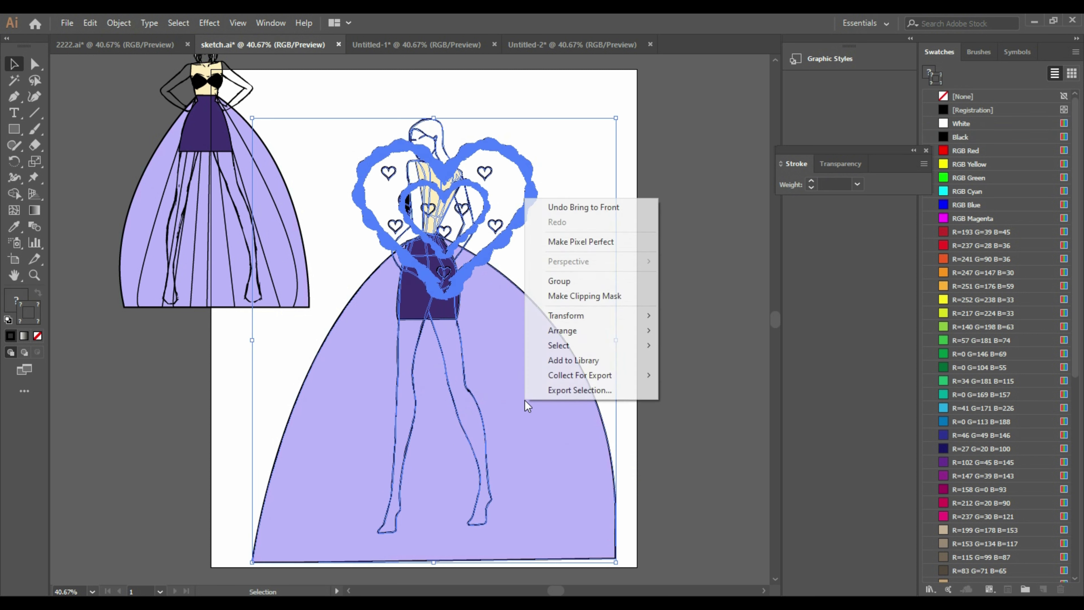
{"action": "left_click", "coordinate": [585, 285]}
{"action": "left_click", "coordinate": [721, 369]}
Group all parts of the front-view gown figure in sketch.ai.
{"action": "left_click", "coordinate": [469, 46]}
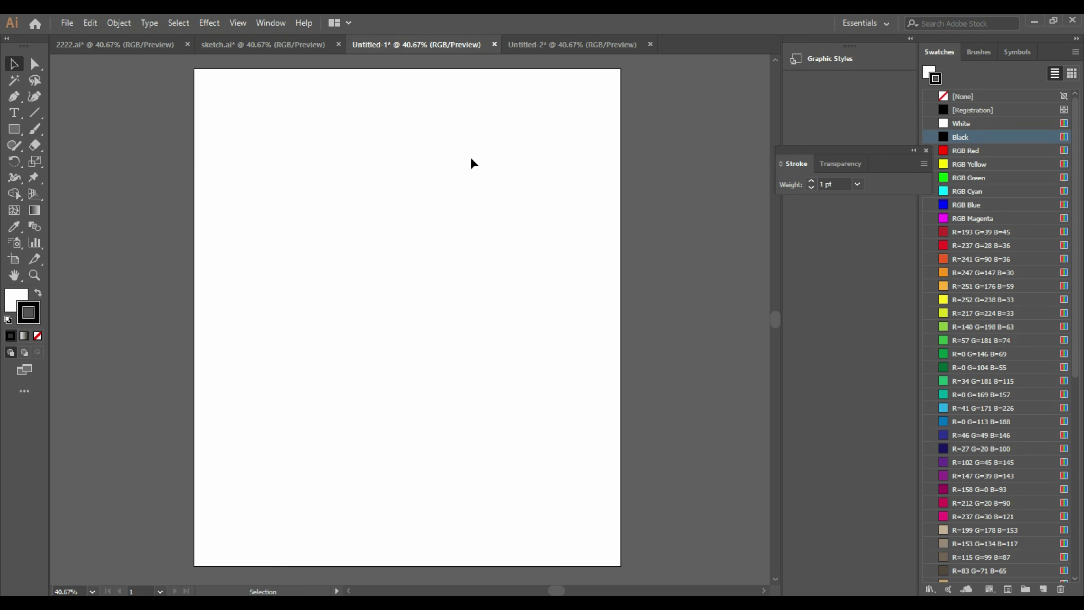
{"action": "left_click", "coordinate": [290, 47]}
{"action": "left_click", "coordinate": [259, 213]}
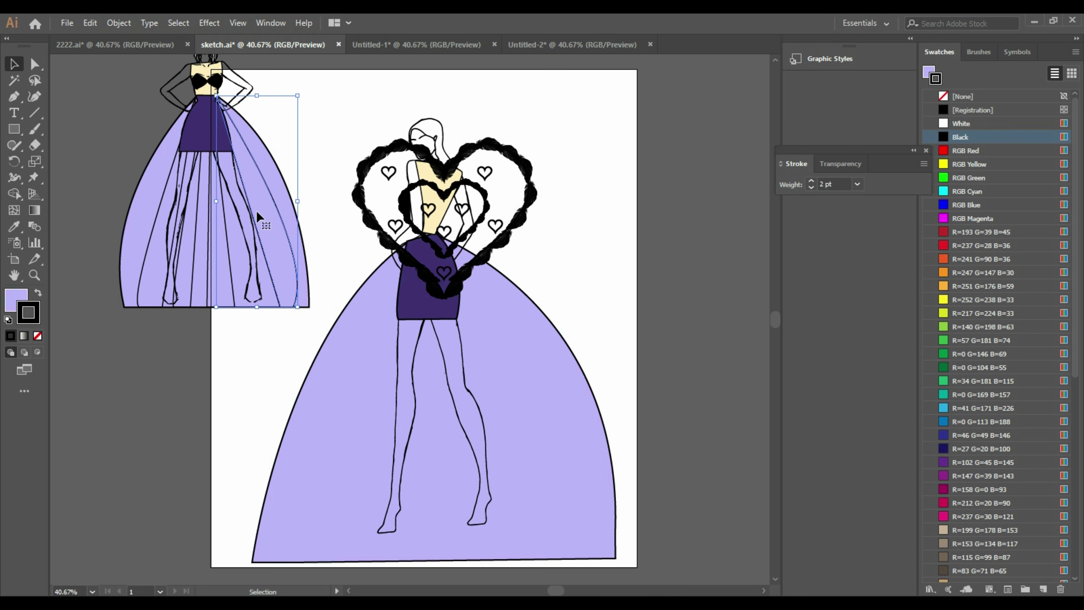
{"action": "scroll", "coordinate": [163, 186], "scroll_direction": "up", "scroll_amount": 3}
{"action": "key", "text": "a"}
{"action": "left_click_drag", "start_coordinate": [118, 101], "coordinate": [286, 373]}
{"action": "key", "text": "v"}
{"action": "right_click", "coordinate": [231, 207]}
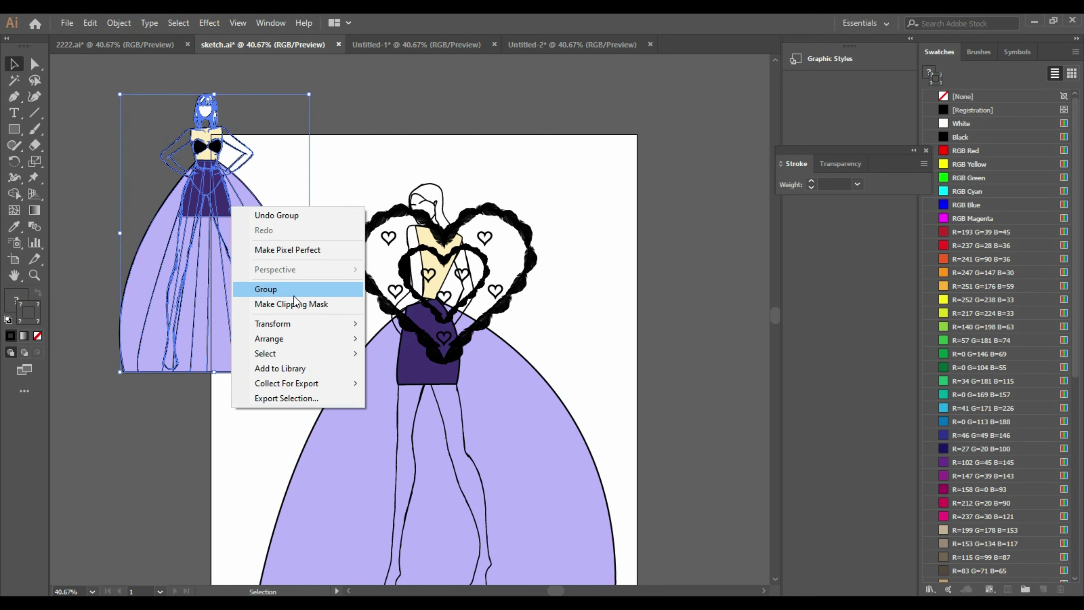
{"action": "left_click", "coordinate": [294, 286]}
Bring the front-view gown figure into the Untitled-1 document and place it in the artboard's upper-left area.
{"action": "left_click_drag", "start_coordinate": [397, 42], "coordinate": [447, 348]}
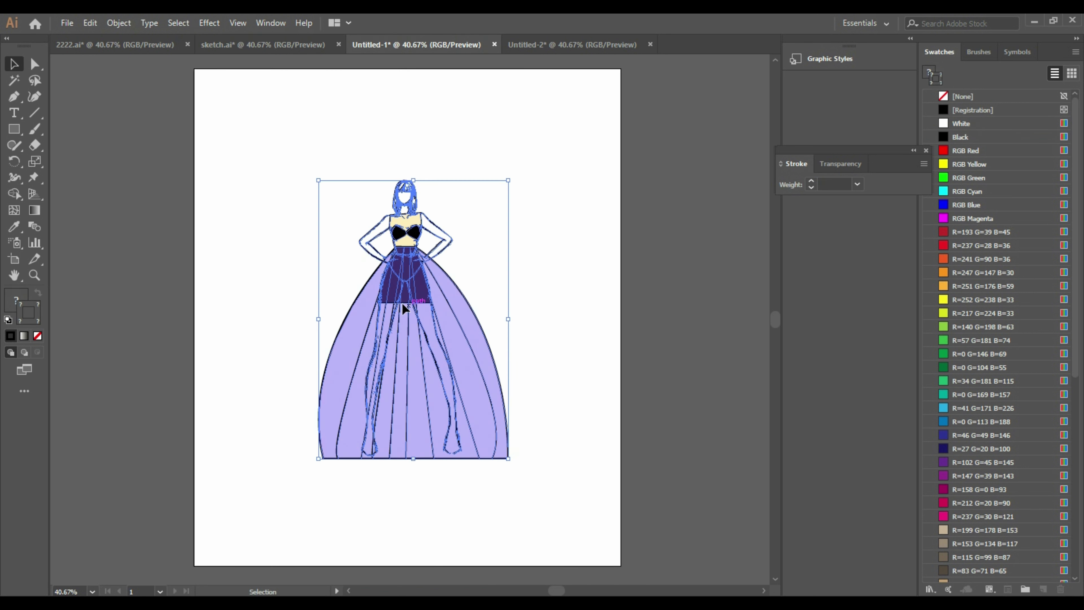
{"action": "left_click_drag", "start_coordinate": [403, 304], "coordinate": [293, 206]}
{"action": "left_click", "coordinate": [482, 172]}
Close the Untitled-2 document that holds the heart motif.
{"action": "left_click", "coordinate": [531, 47]}
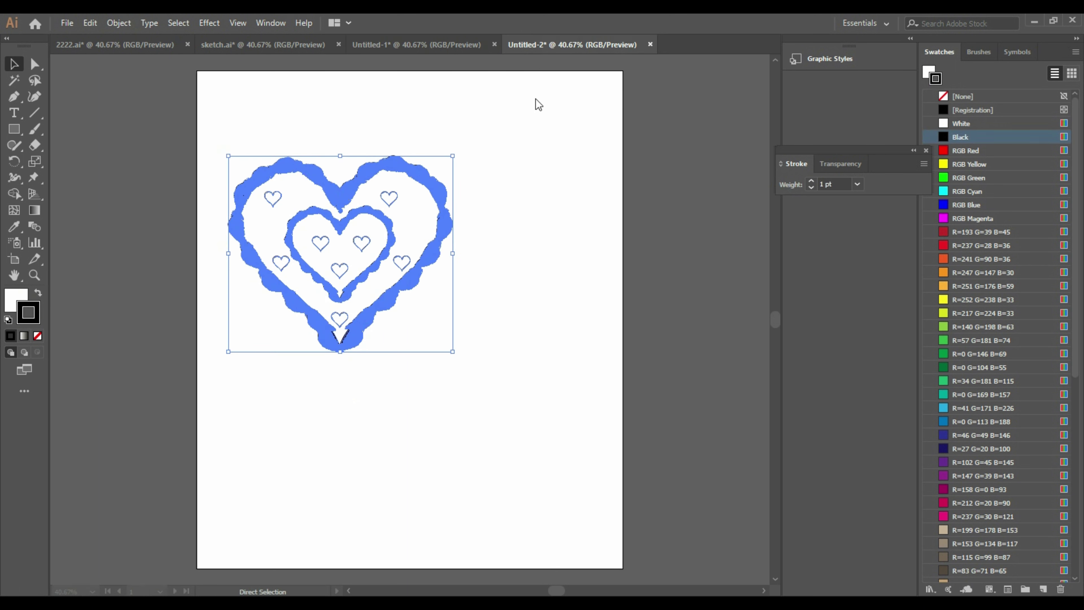
{"action": "left_click", "coordinate": [651, 45]}
{"action": "left_click", "coordinate": [609, 330]}
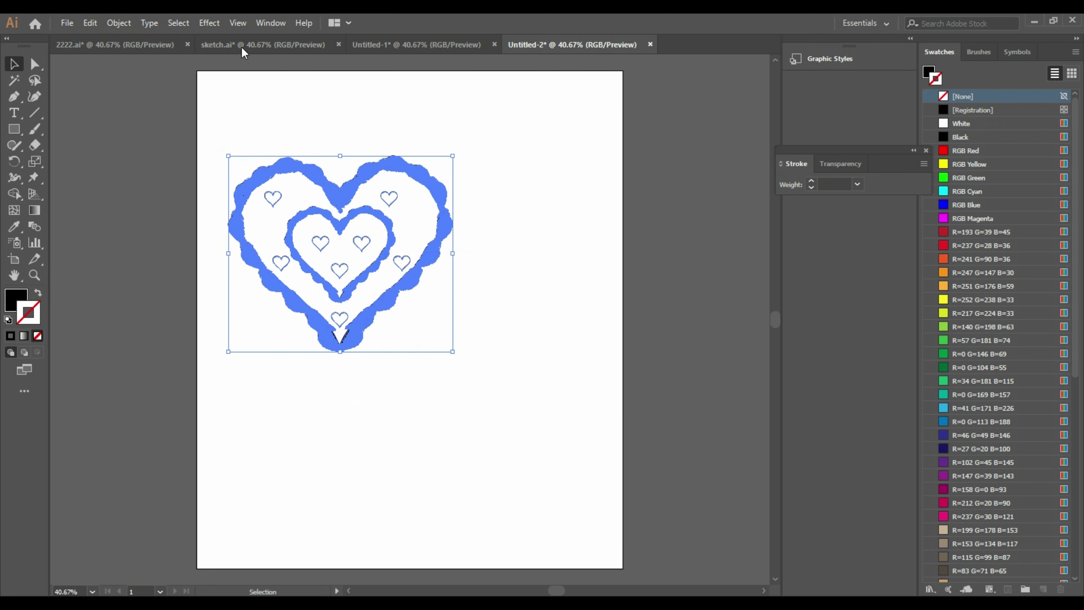
Copy the grouped back-view gown figure from sketch.ai into the Untitled-1 document.
{"action": "left_click", "coordinate": [262, 44]}
{"action": "left_click", "coordinate": [480, 316]}
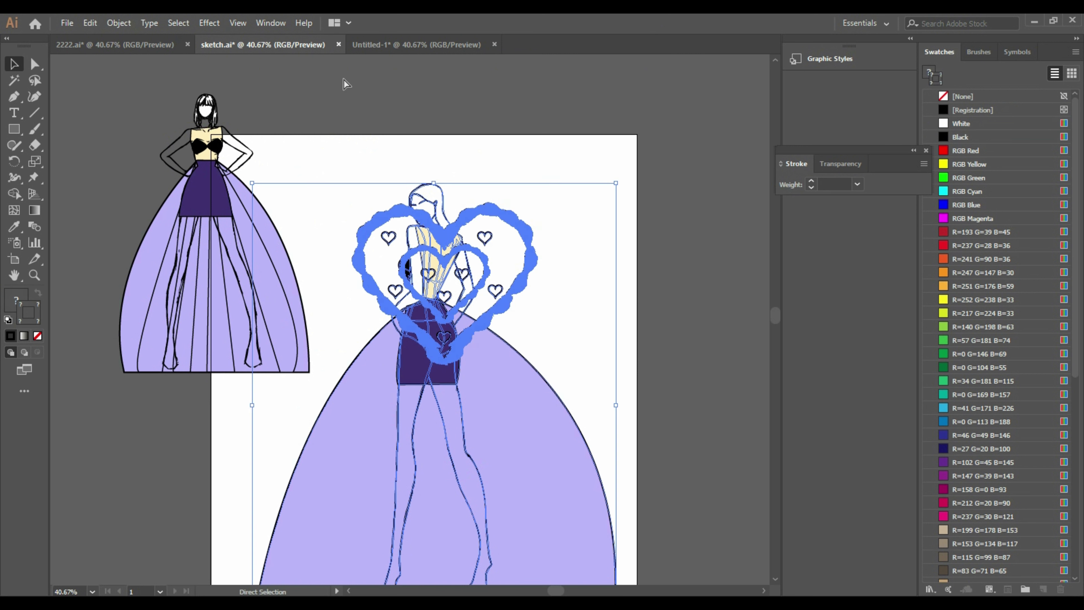
{"action": "left_click", "coordinate": [413, 47]}
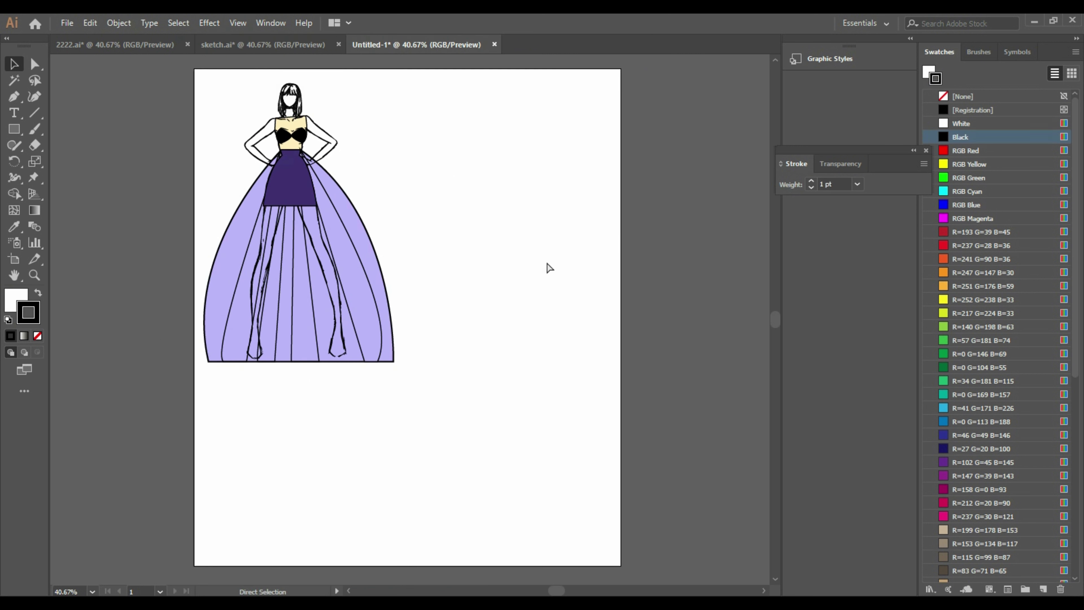
{"action": "key", "text": "ctrl+v"}
Scale the back-view gown down and position it in the artboard's lower-right area, diagonally below the front view.
{"action": "left_click_drag", "start_coordinate": [586, 541], "coordinate": [452, 376]}
{"action": "left_click_drag", "start_coordinate": [363, 273], "coordinate": [523, 442]}
{"action": "left_click", "coordinate": [657, 284]}
{"action": "left_click_drag", "start_coordinate": [517, 377], "coordinate": [517, 368]}
{"action": "left_click", "coordinate": [420, 320]}
{"action": "left_click_drag", "start_coordinate": [271, 252], "coordinate": [284, 249]}
{"action": "left_click", "coordinate": [455, 162]}
{"action": "key", "text": "ctrl+z"}
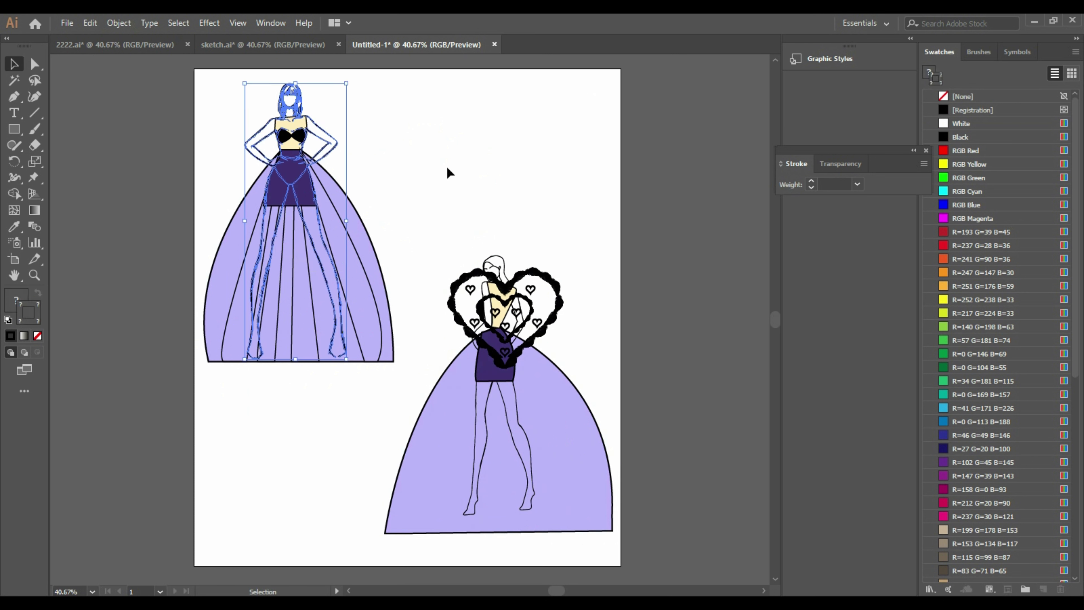
Group the front-view figure together with its gown and overskirt lines in Untitled-1.
{"action": "left_click", "coordinate": [447, 168]}
{"action": "left_click_drag", "start_coordinate": [201, 84], "coordinate": [364, 341]}
{"action": "right_click", "coordinate": [351, 213]}
{"action": "left_click", "coordinate": [384, 296]}
{"action": "left_click", "coordinate": [448, 206]}
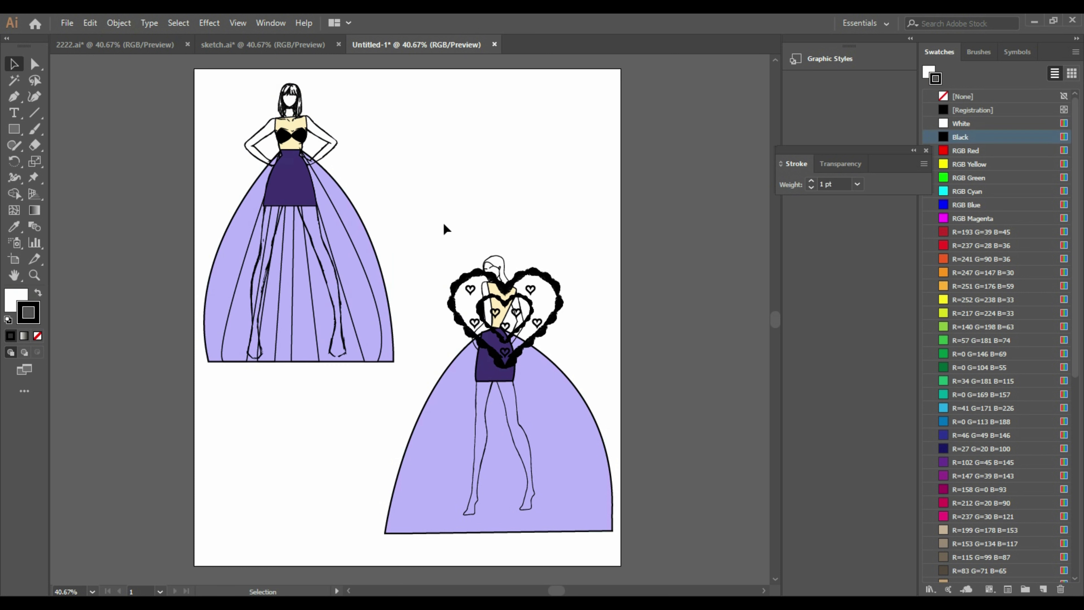
{"action": "left_click_drag", "start_coordinate": [446, 227], "coordinate": [530, 467]}
{"action": "left_click", "coordinate": [599, 205]}
Draw a rectangle covering the whole artboard and send it behind both gown figures as a background.
{"action": "key", "text": "m"}
{"action": "left_click_drag", "start_coordinate": [195, 68], "coordinate": [621, 567]}
{"action": "key", "text": "ctrl+shift+bracketleft"}
{"action": "scroll", "coordinate": [407, 318], "scroll_direction": "up", "scroll_amount": 1}
Fill the background rectangle with the Tin Radial gradient from the Metals swatch library.
{"action": "left_click", "coordinate": [930, 589]}
{"action": "left_click", "coordinate": [710, 289]}
{"action": "left_click", "coordinate": [38, 294]}
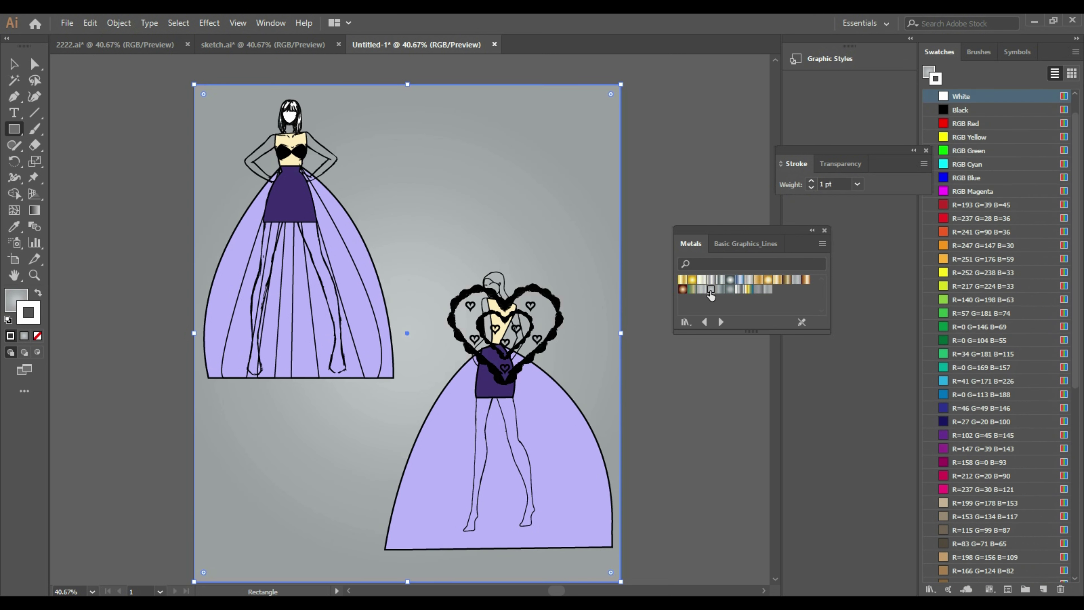
Pick the Steel Radial gradient and swap fill and stroke, giving the background a Steel Radial fill and Tin Radial stroke.
{"action": "left_click", "coordinate": [730, 282]}
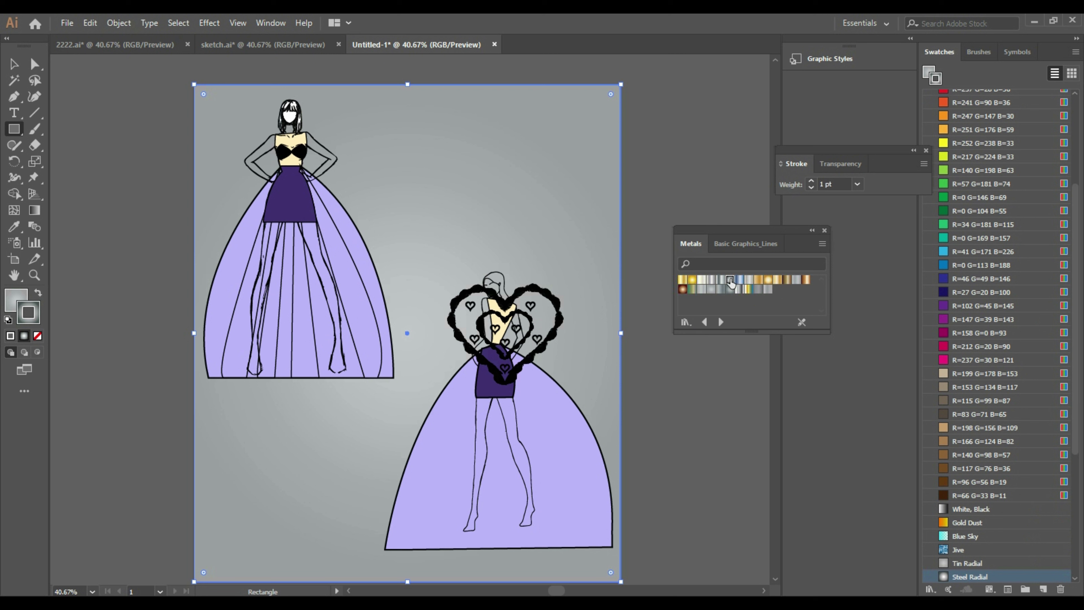
{"action": "left_click", "coordinate": [37, 295]}
{"action": "left_click", "coordinate": [19, 306]}
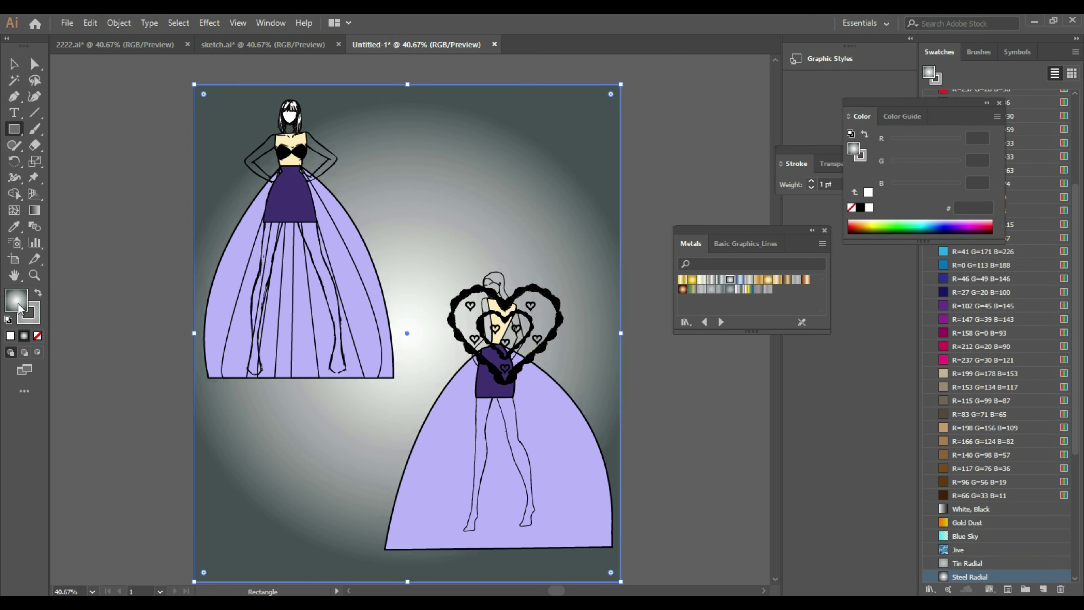
Try White Gold, Gold and Gold Radial fills on the background rectangle and settle on the Tin gradient.
{"action": "left_click", "coordinate": [701, 279]}
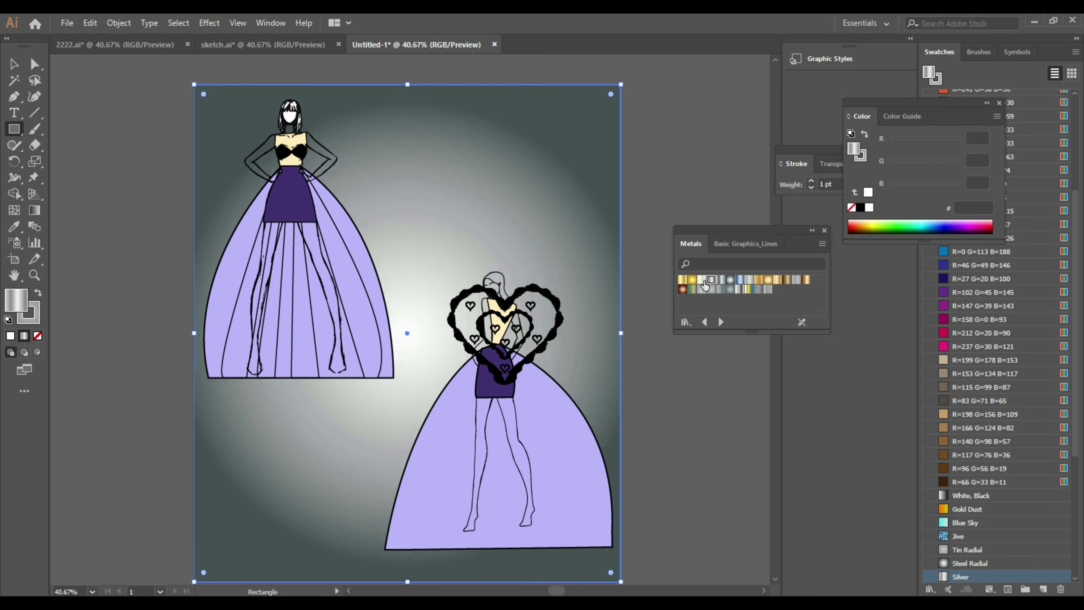
{"action": "left_click", "coordinate": [682, 281]}
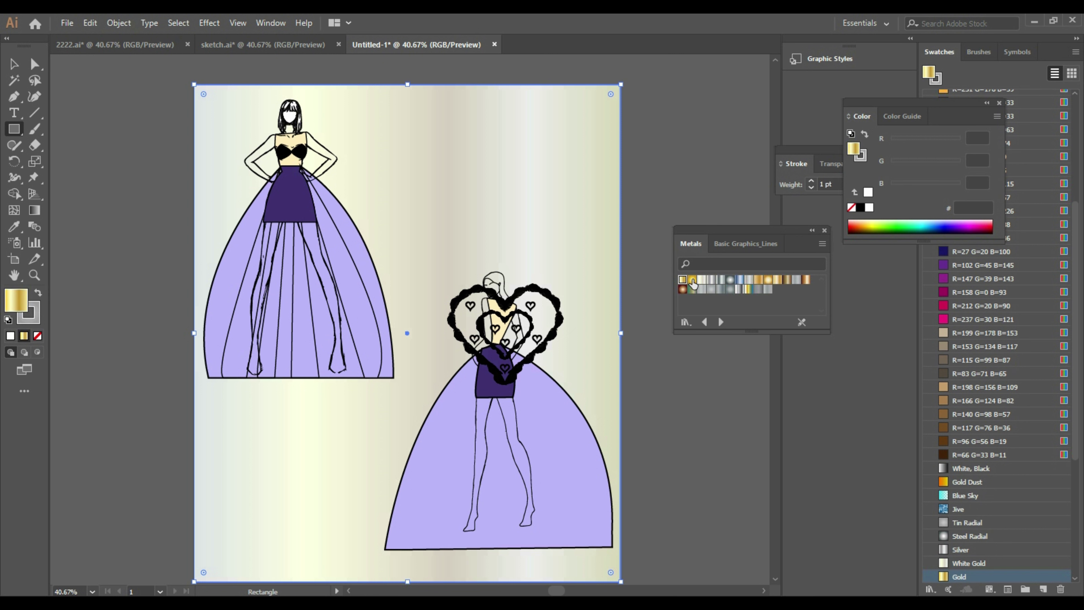
{"action": "left_click", "coordinate": [692, 280]}
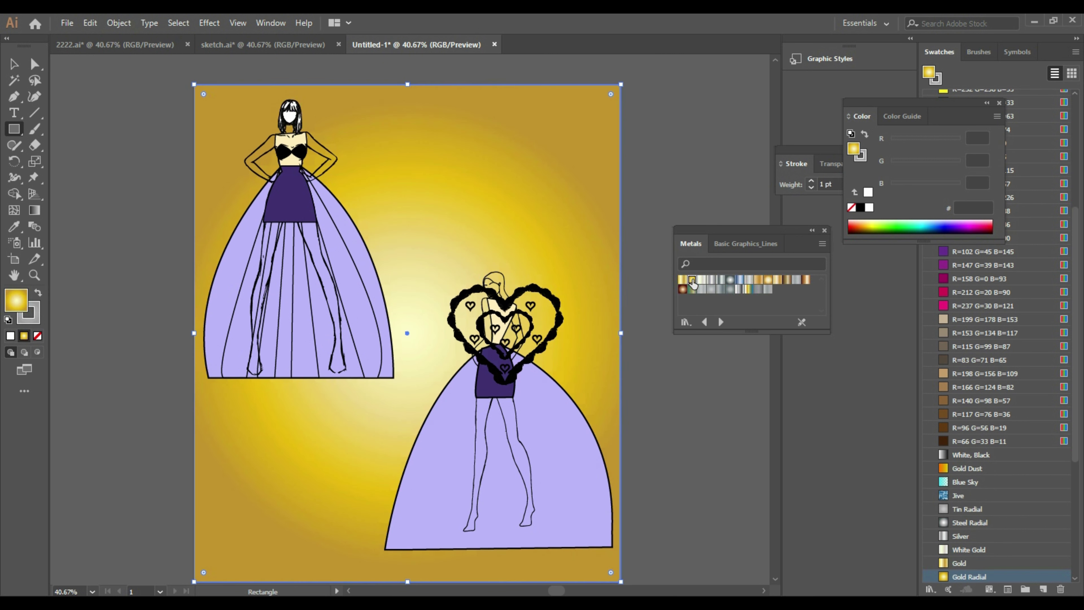
{"action": "left_click", "coordinate": [702, 289]}
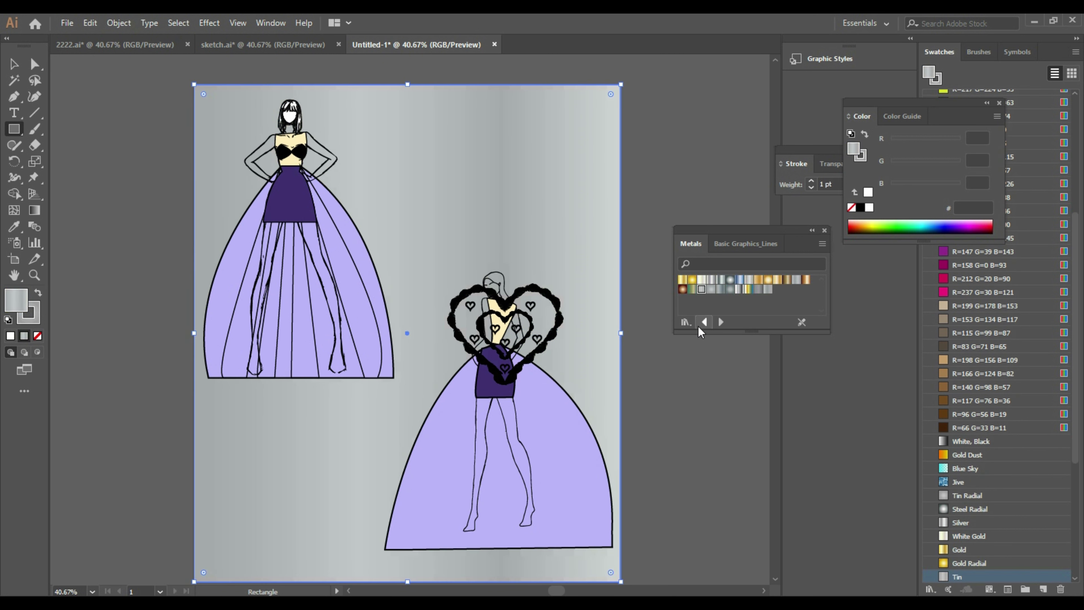
Try the 10 dpi 20% pattern from the Basic Graphics_Dots swatch library as the background rectangle's fill.
{"action": "left_click", "coordinate": [686, 322]}
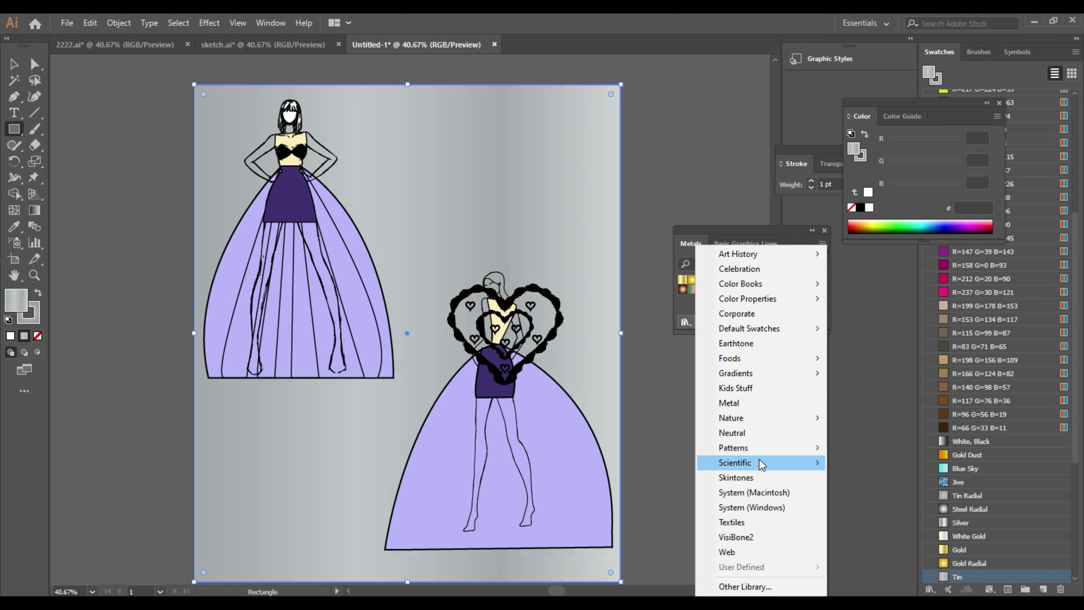
{"action": "mouse_move", "coordinate": [764, 447]}
{"action": "mouse_move", "coordinate": [917, 447]}
{"action": "left_click", "coordinate": [973, 447]}
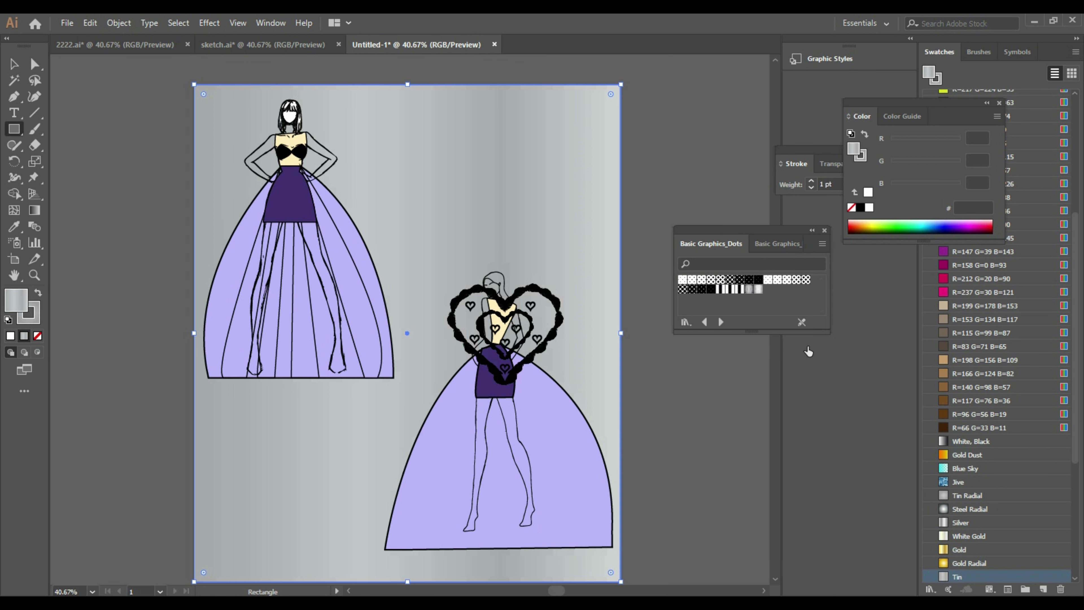
{"action": "left_click", "coordinate": [692, 280]}
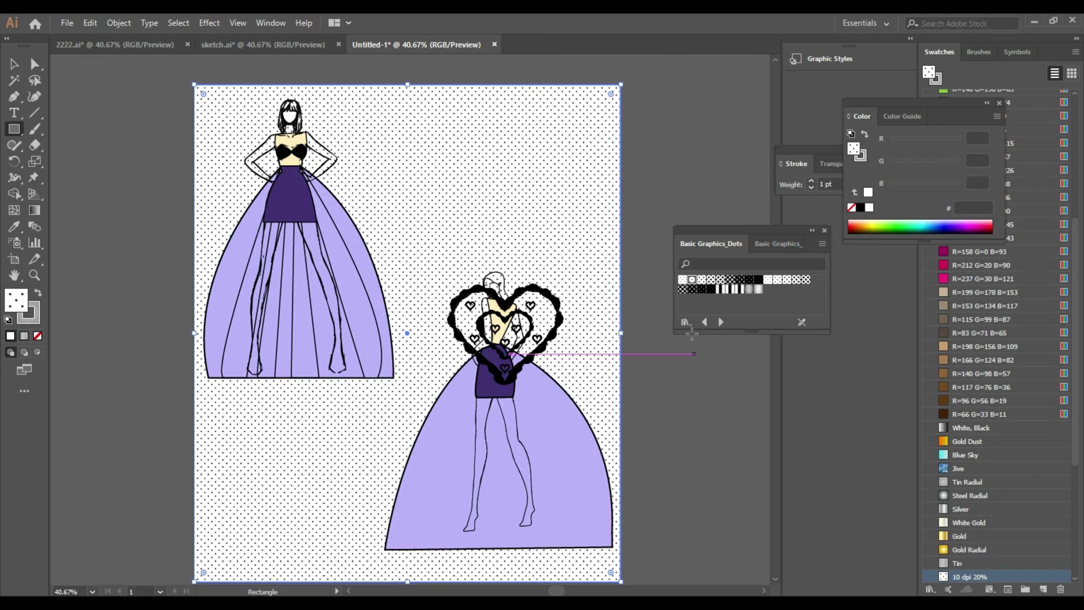
Fill the background rectangle with the Grid .25 inch Lines pattern from the Basic Graphics_Lines library, and close the swatch library.
{"action": "left_click", "coordinate": [688, 322]}
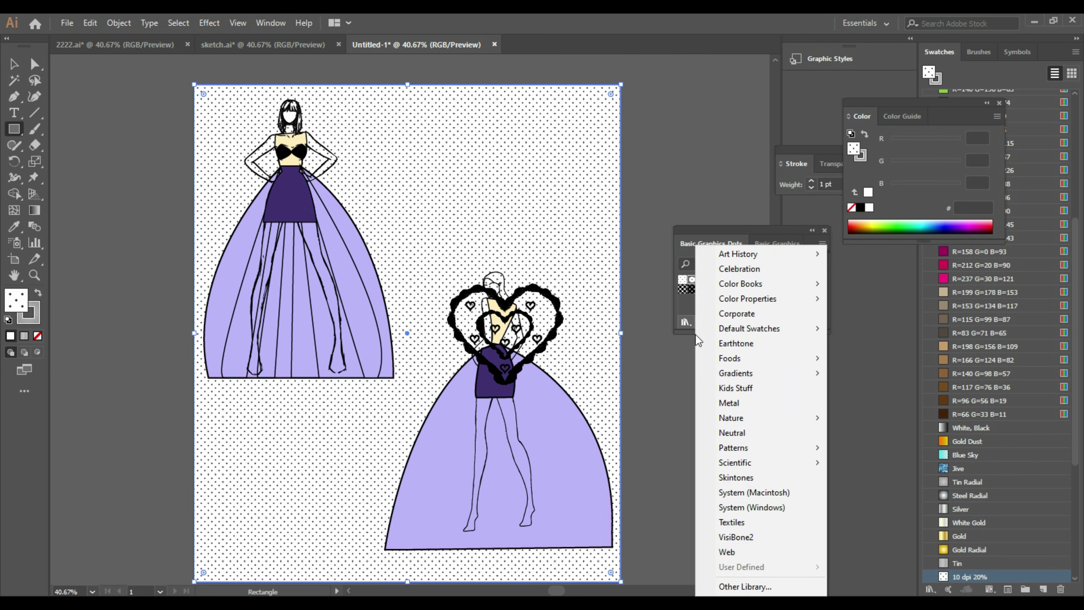
{"action": "mouse_move", "coordinate": [760, 448]}
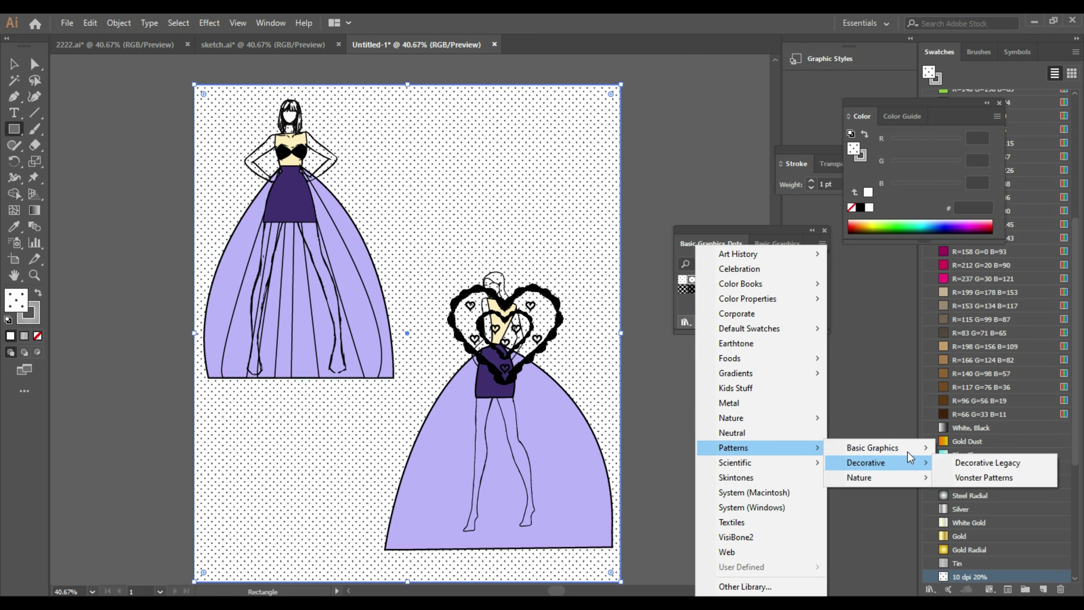
{"action": "mouse_move", "coordinate": [907, 449]}
{"action": "left_click", "coordinate": [981, 463]}
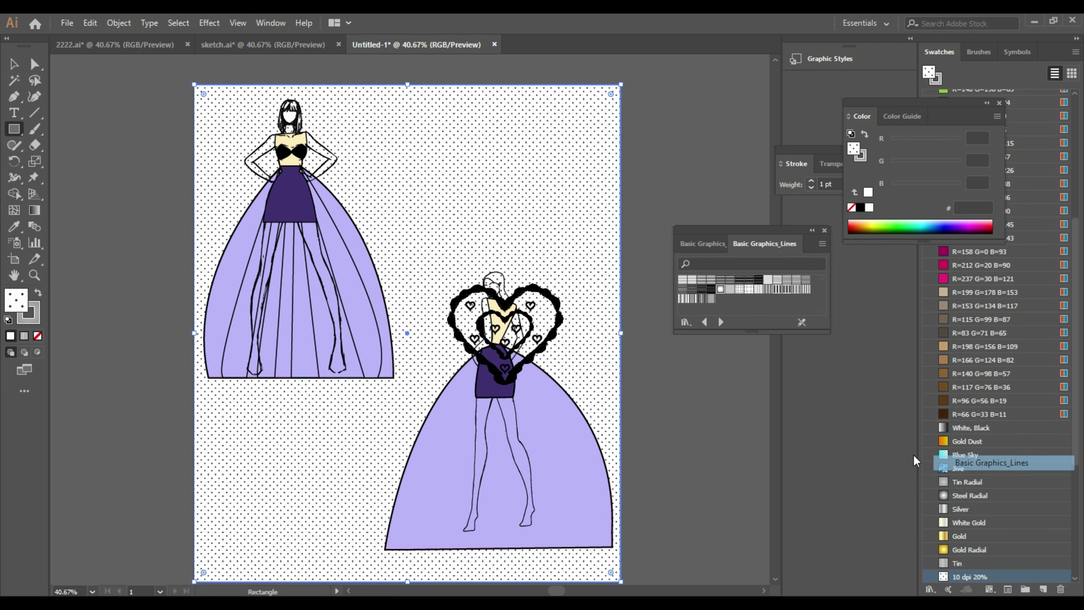
{"action": "left_click", "coordinate": [731, 290]}
{"action": "left_click", "coordinate": [741, 292]}
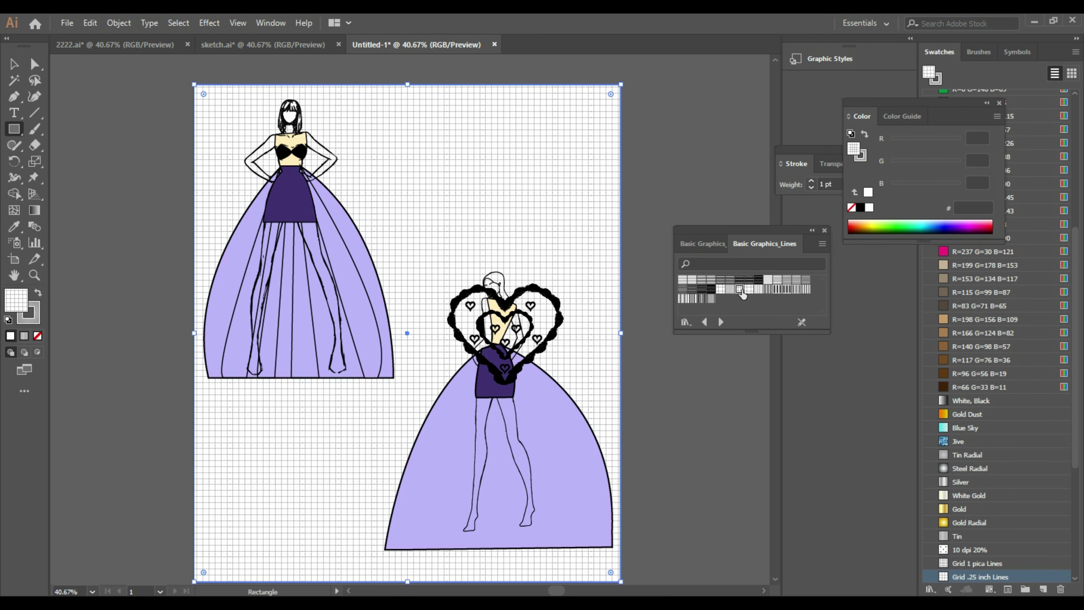
{"action": "left_click", "coordinate": [824, 230]}
{"action": "left_click", "coordinate": [677, 375]}
{"action": "left_click", "coordinate": [572, 334]}
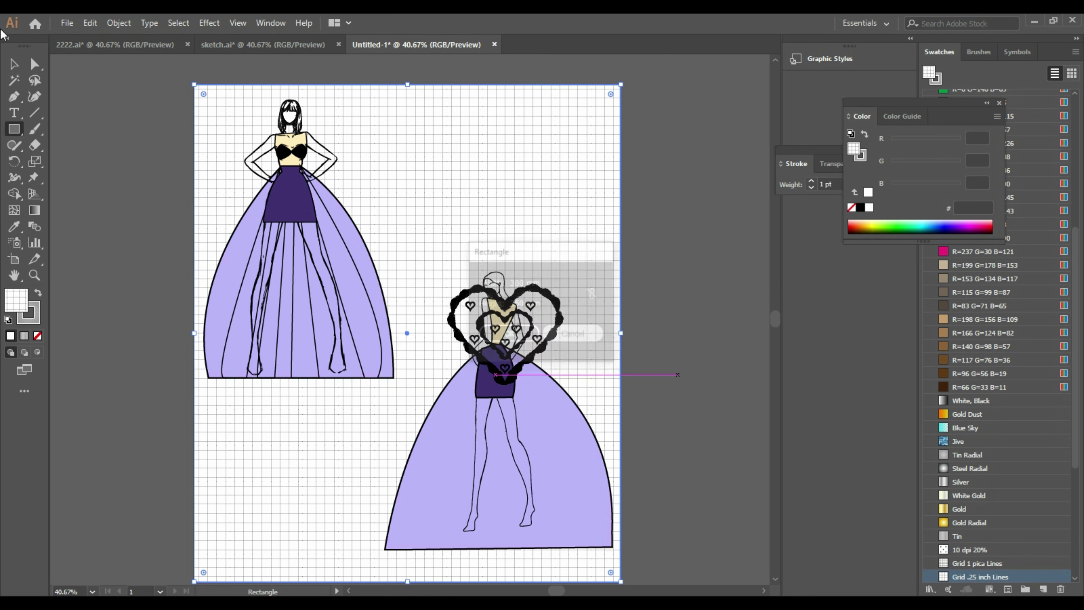